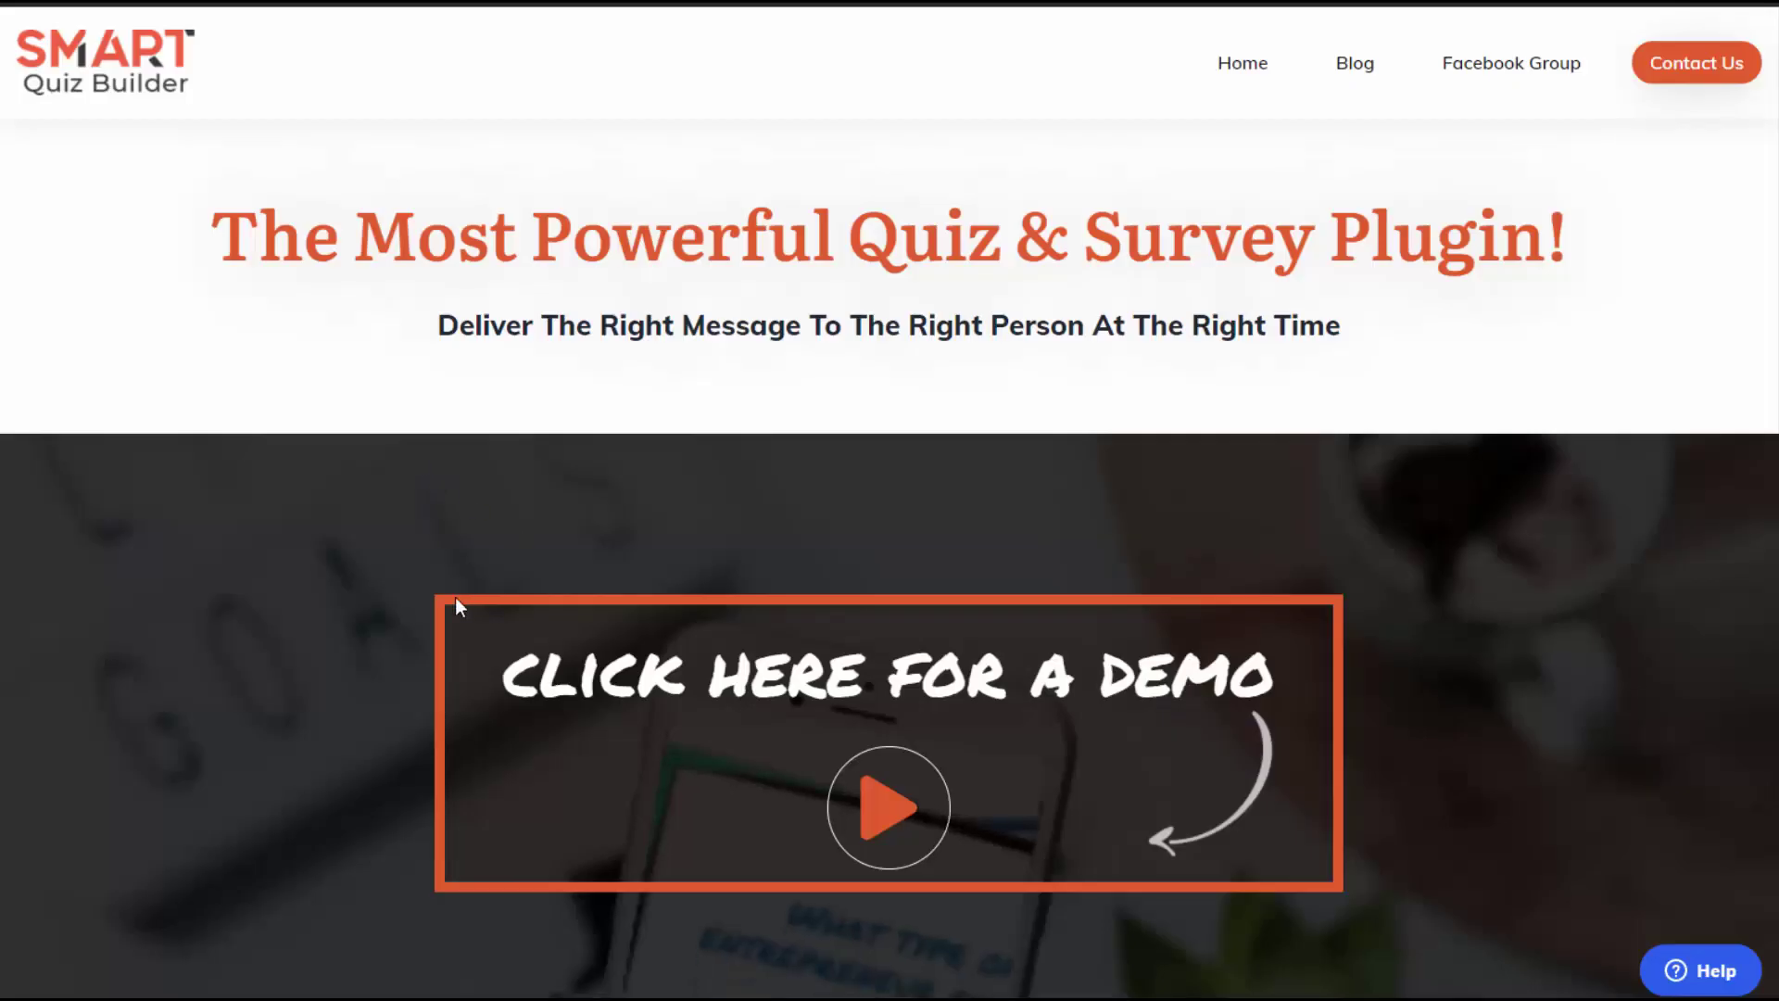
Review the quiz types offered on the Smart Quiz Builder page and open the Personality Quizzes live demo
{"action": "scroll", "coordinate": [321, 604], "scroll_direction": "down", "scroll_amount": 7}
{"action": "scroll", "coordinate": [320, 607], "scroll_direction": "down", "scroll_amount": 6}
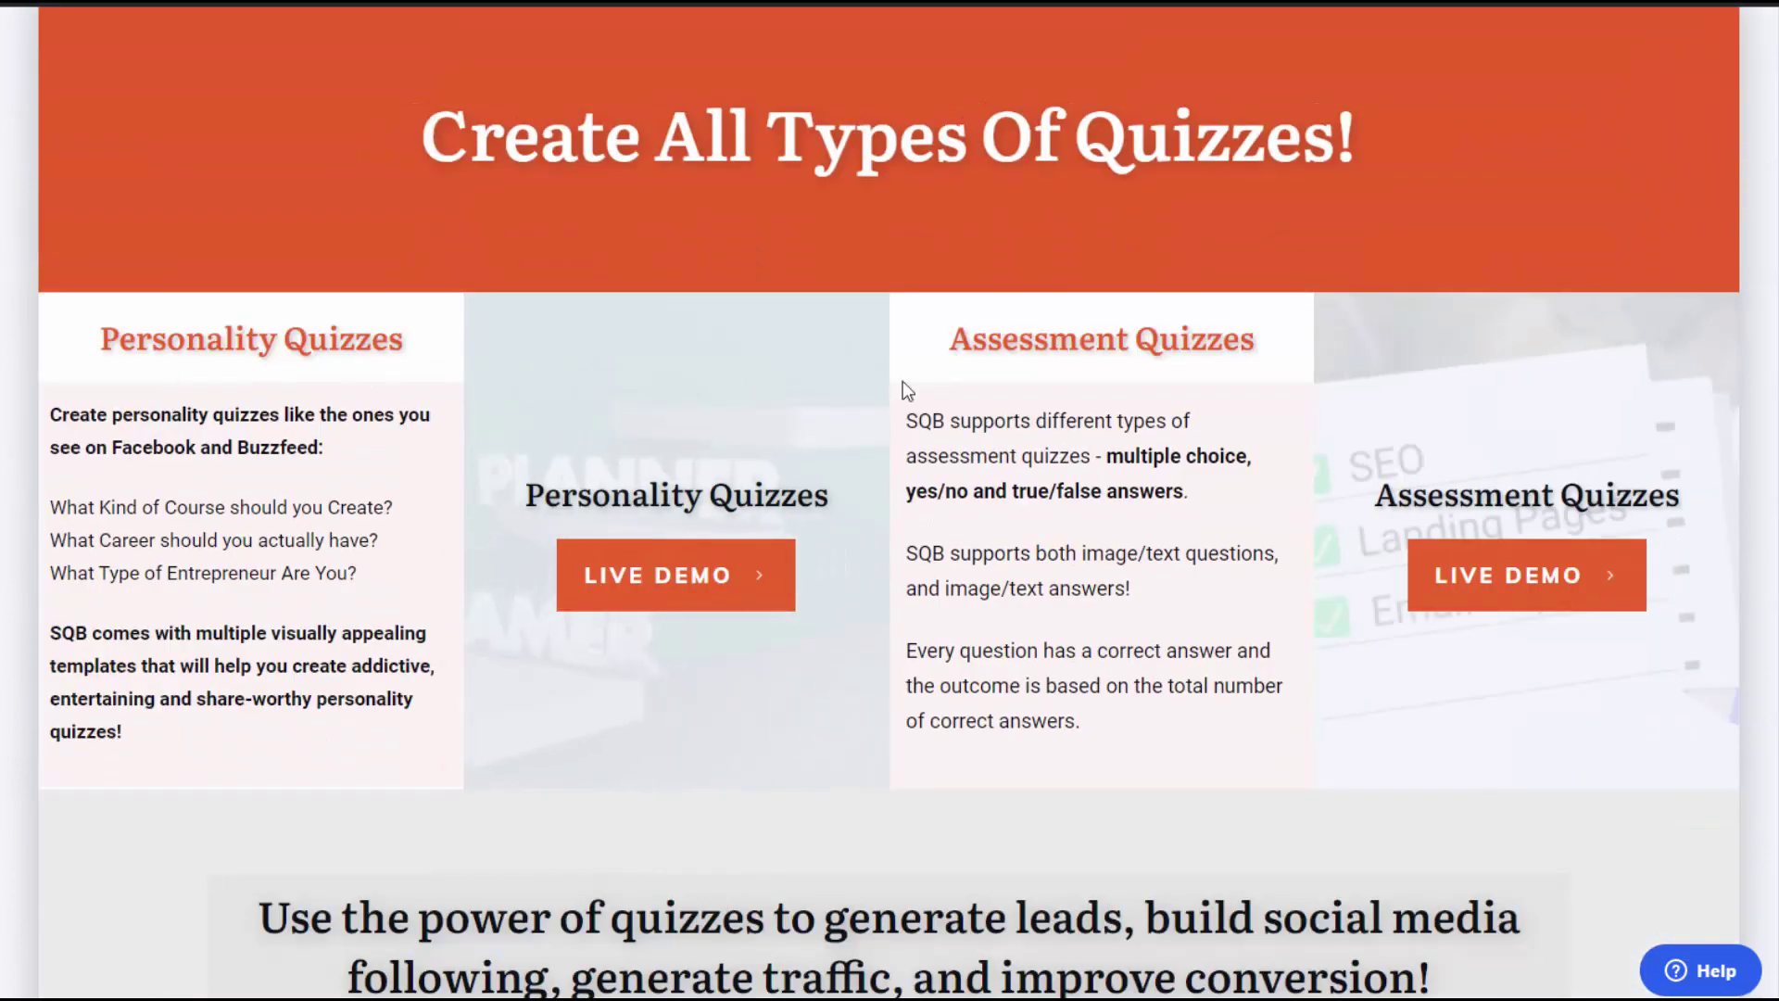
{"action": "scroll", "coordinate": [806, 677], "scroll_direction": "down", "scroll_amount": 6}
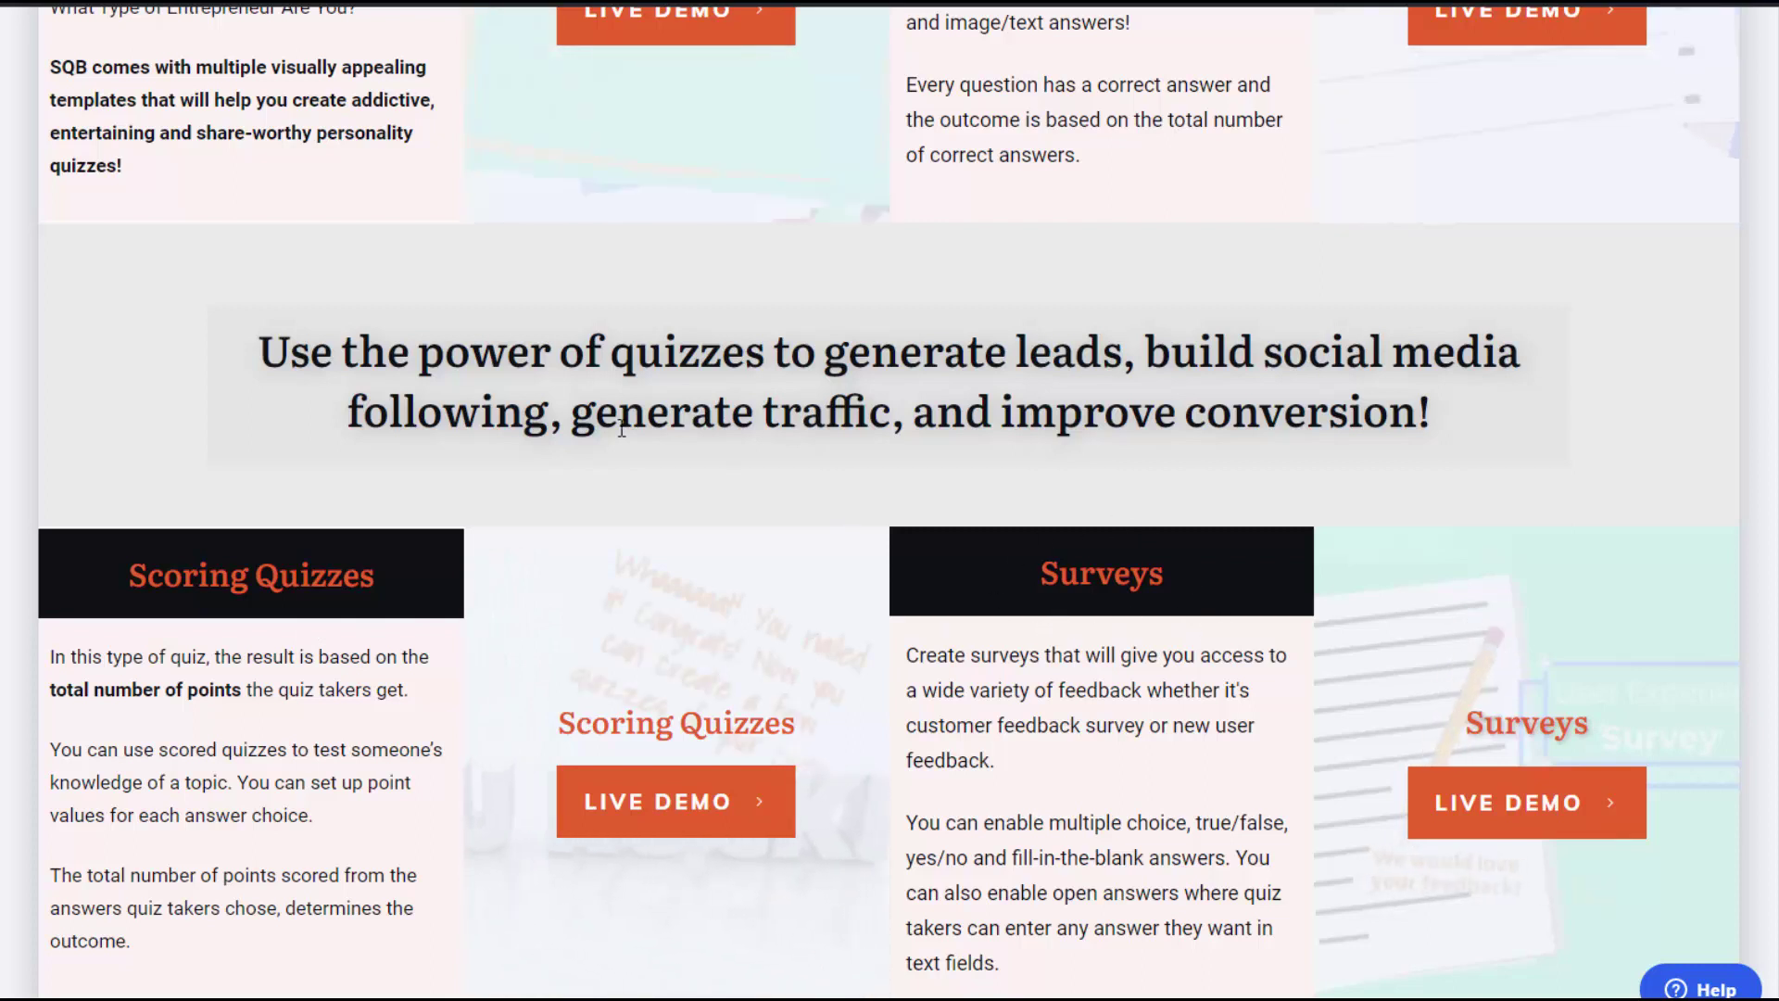
{"action": "scroll", "coordinate": [621, 428], "scroll_direction": "up", "scroll_amount": 6}
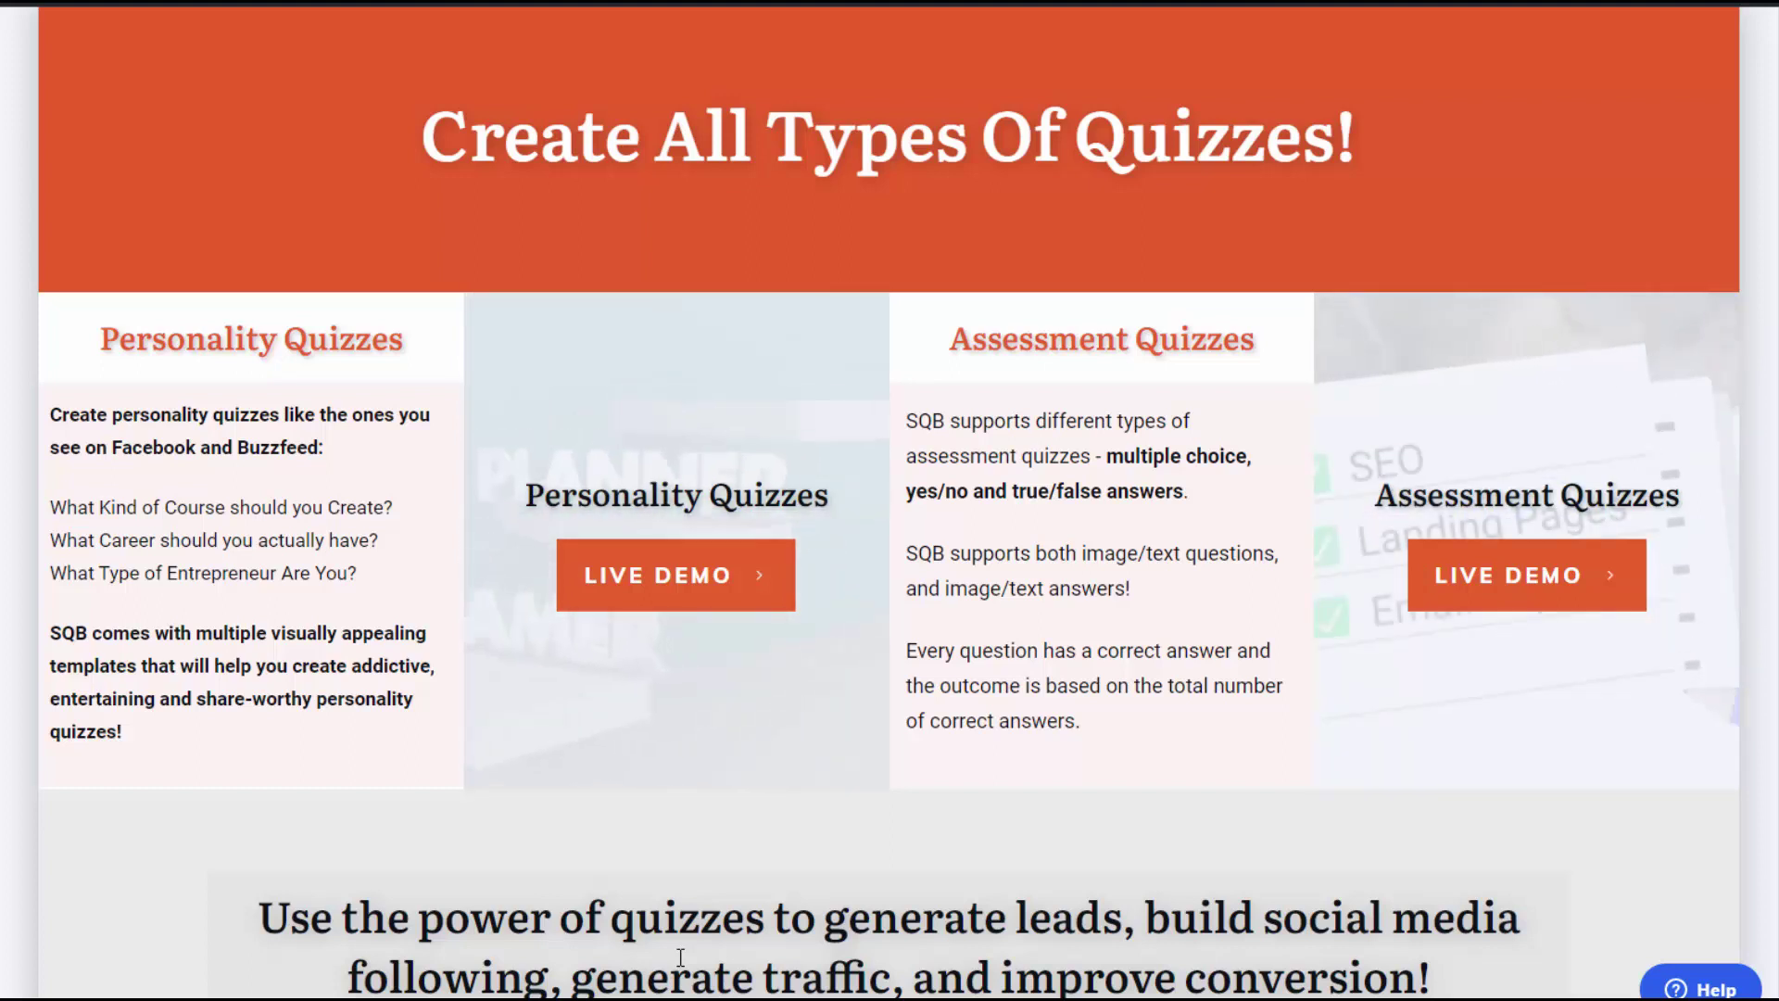
{"action": "left_click", "coordinate": [662, 574]}
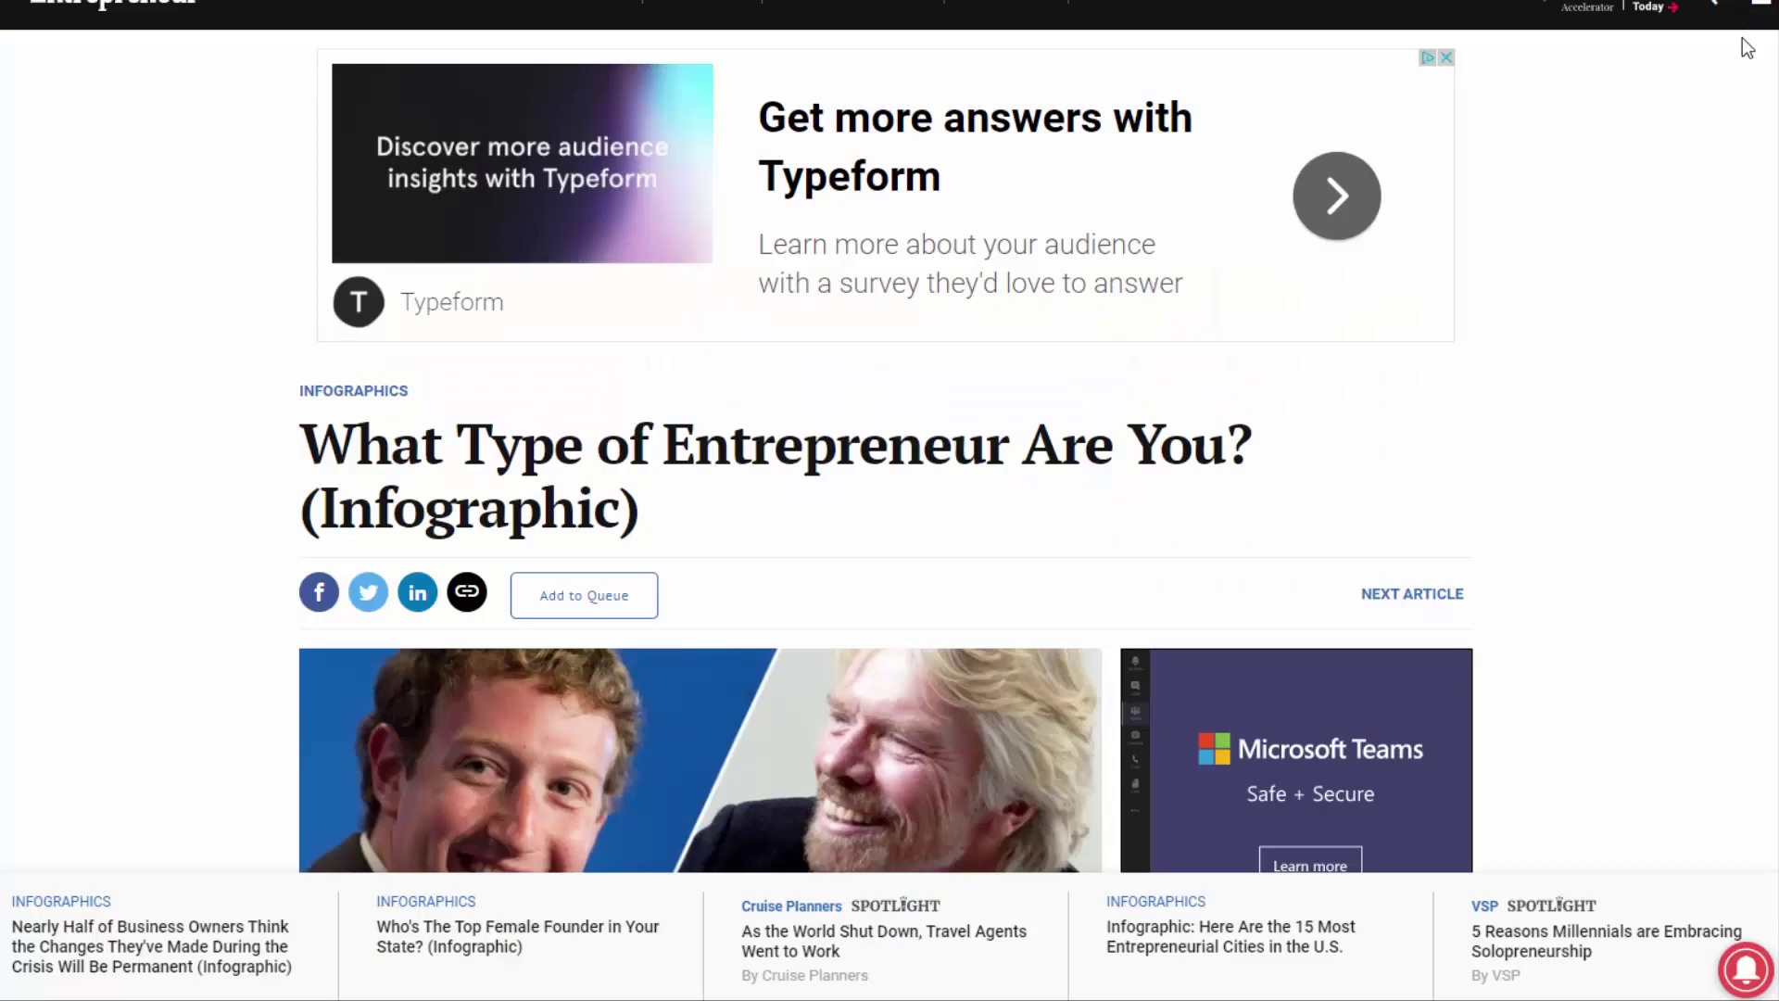
Examine the "What Type of Entrepreneur Are You?" infographic, from its question flowchart down to the entrepreneur type descriptions
{"action": "scroll", "coordinate": [1746, 48], "scroll_direction": "down", "scroll_amount": 15}
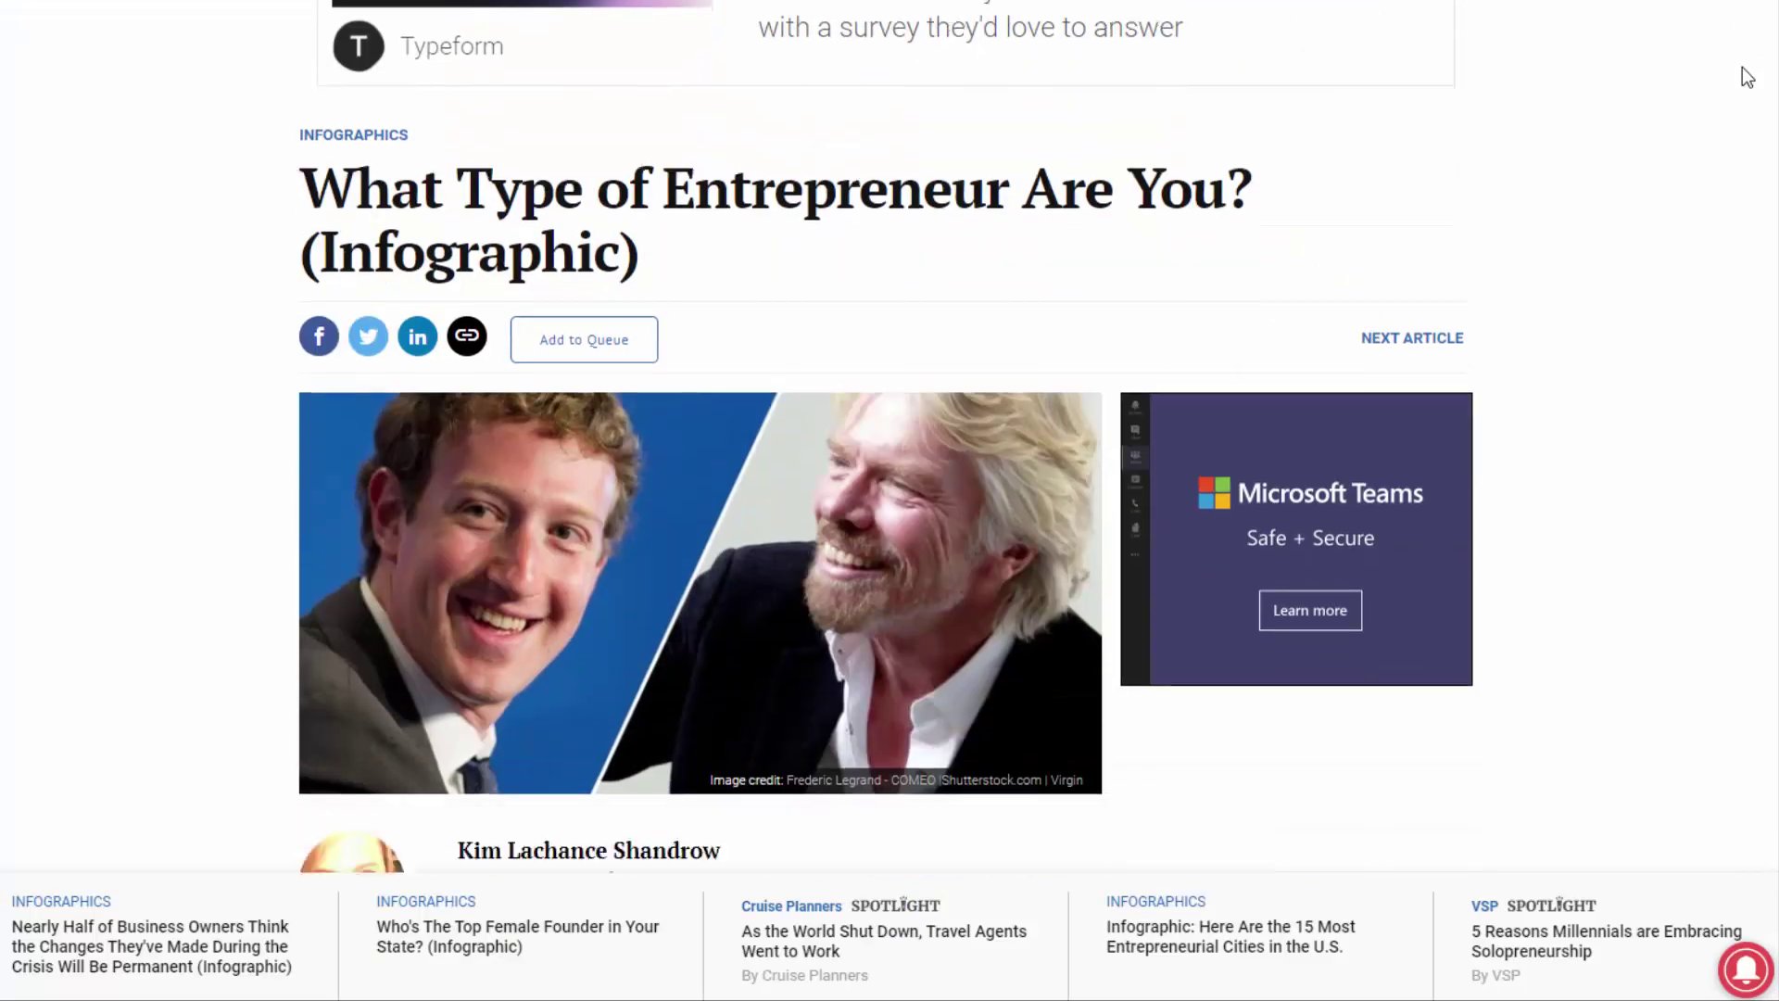
{"action": "scroll", "coordinate": [1741, 243], "scroll_direction": "down", "scroll_amount": 11}
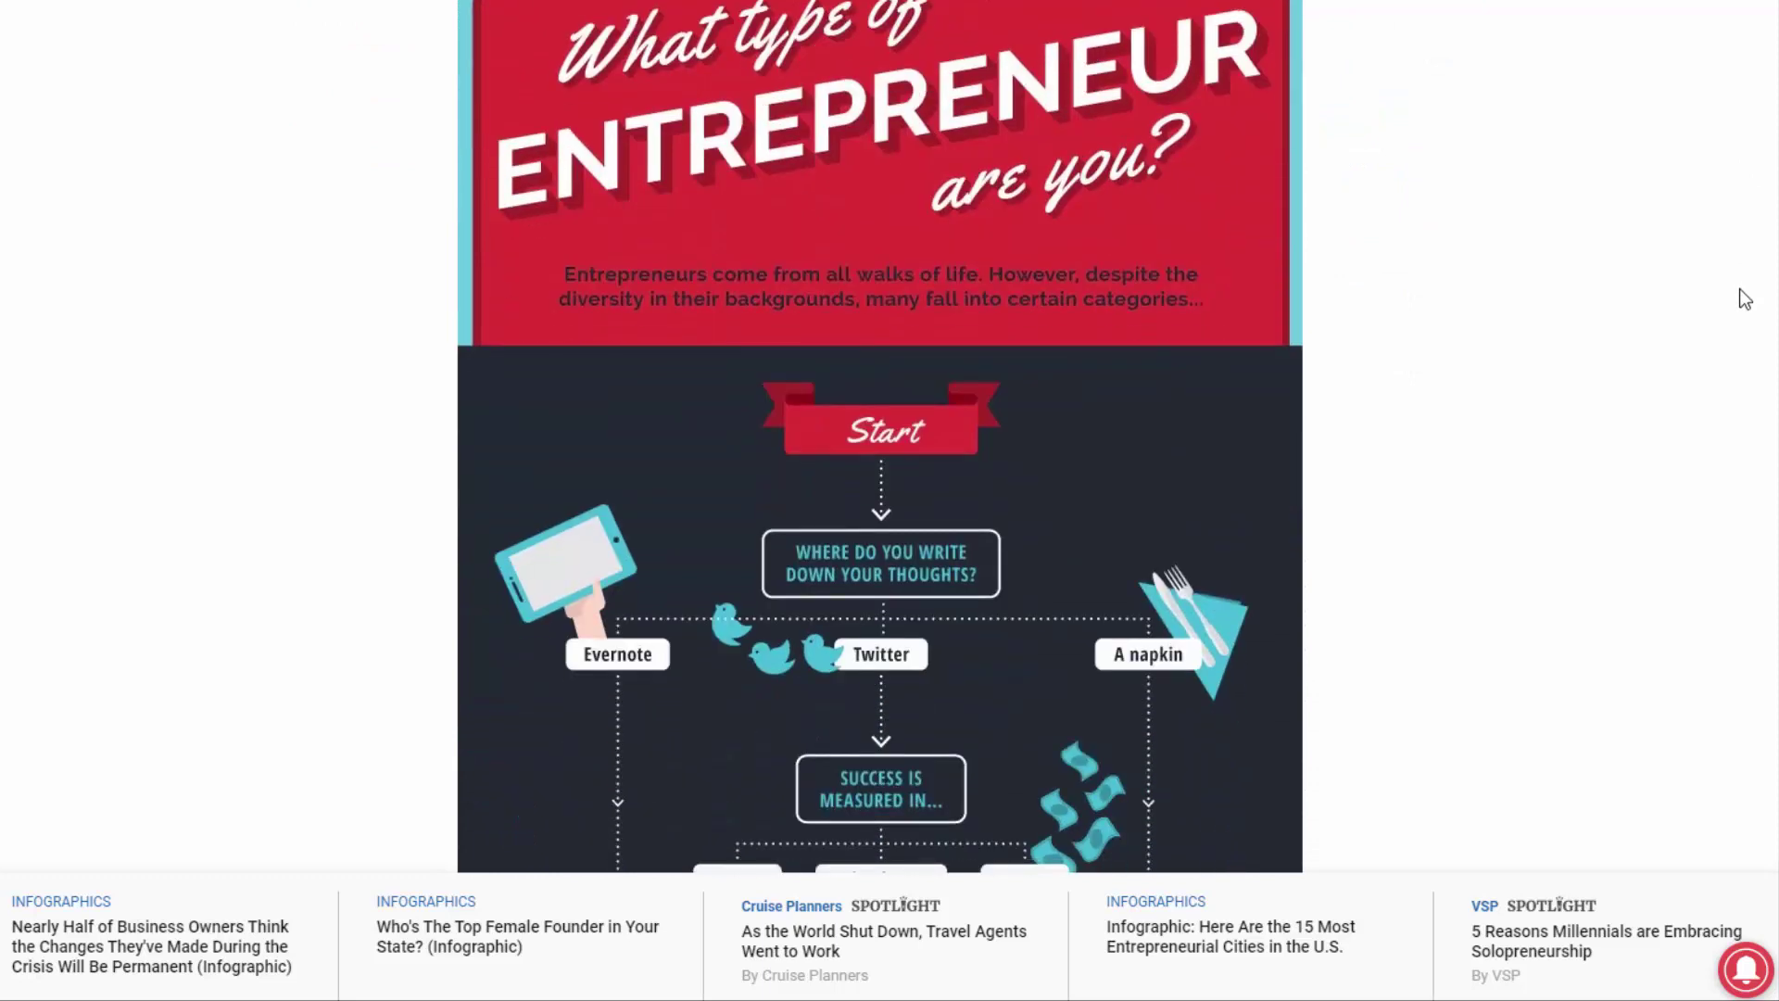
{"action": "scroll", "coordinate": [1737, 306], "scroll_direction": "down", "scroll_amount": 4}
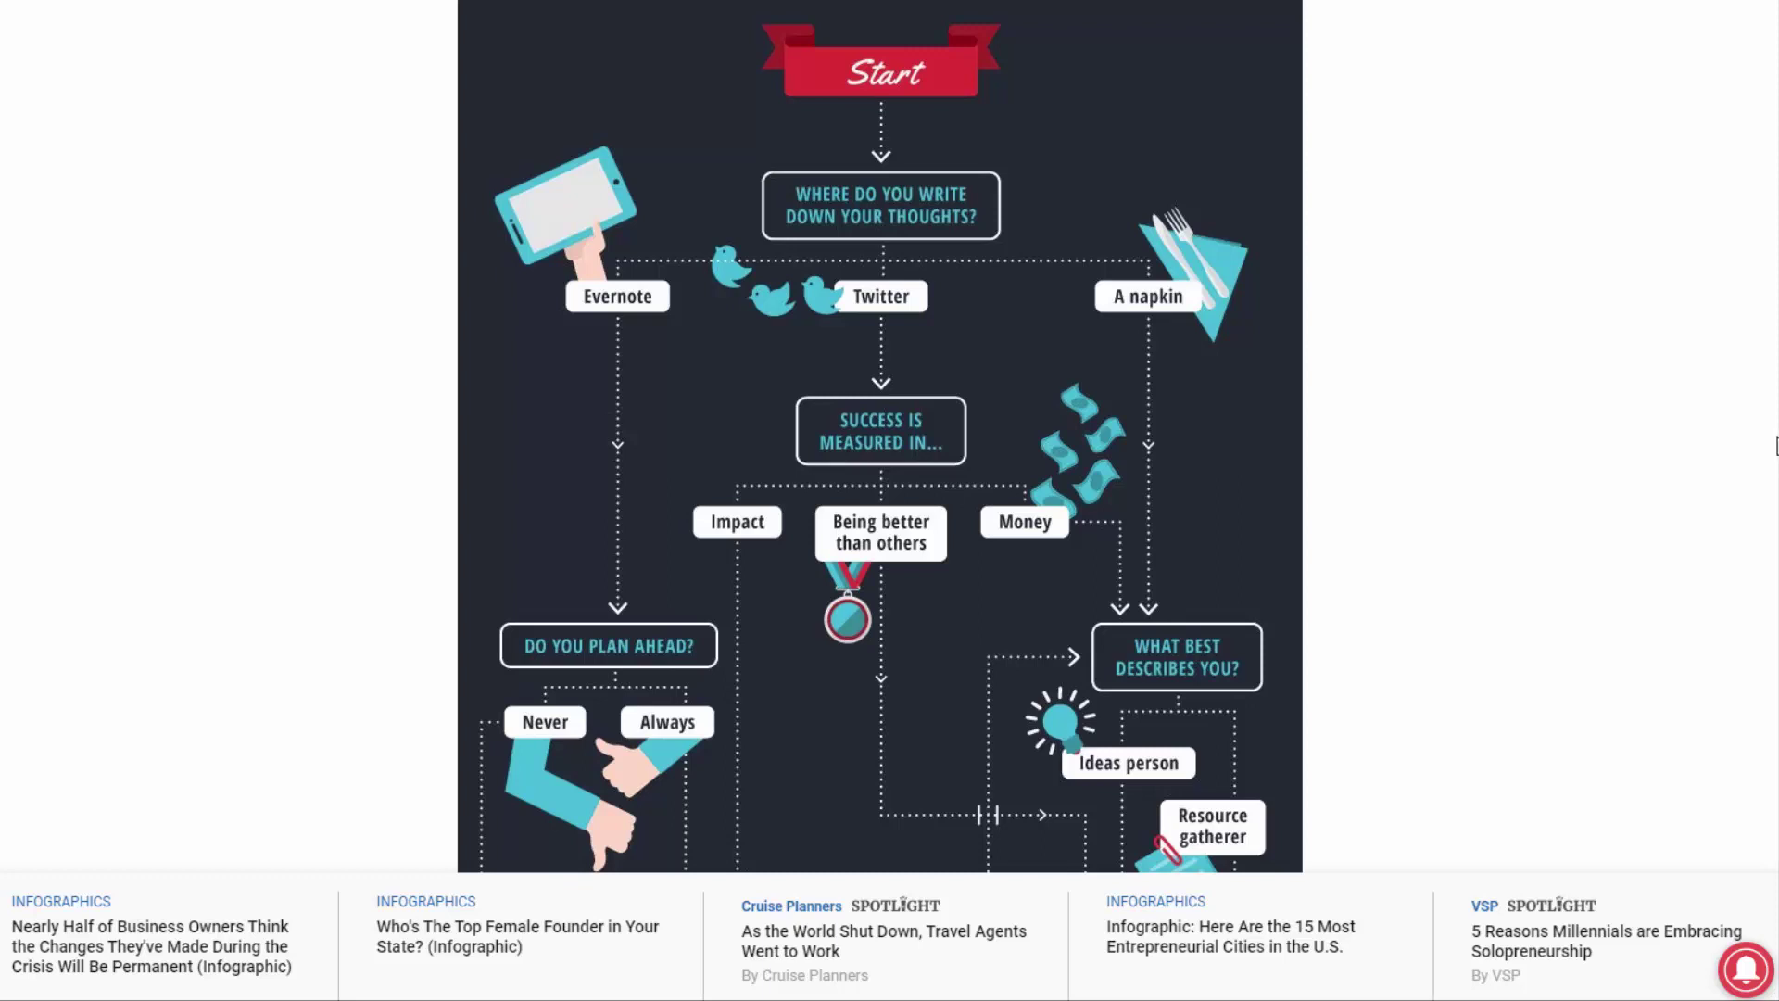
{"action": "scroll", "coordinate": [880, 435], "scroll_direction": "down", "scroll_amount": 10}
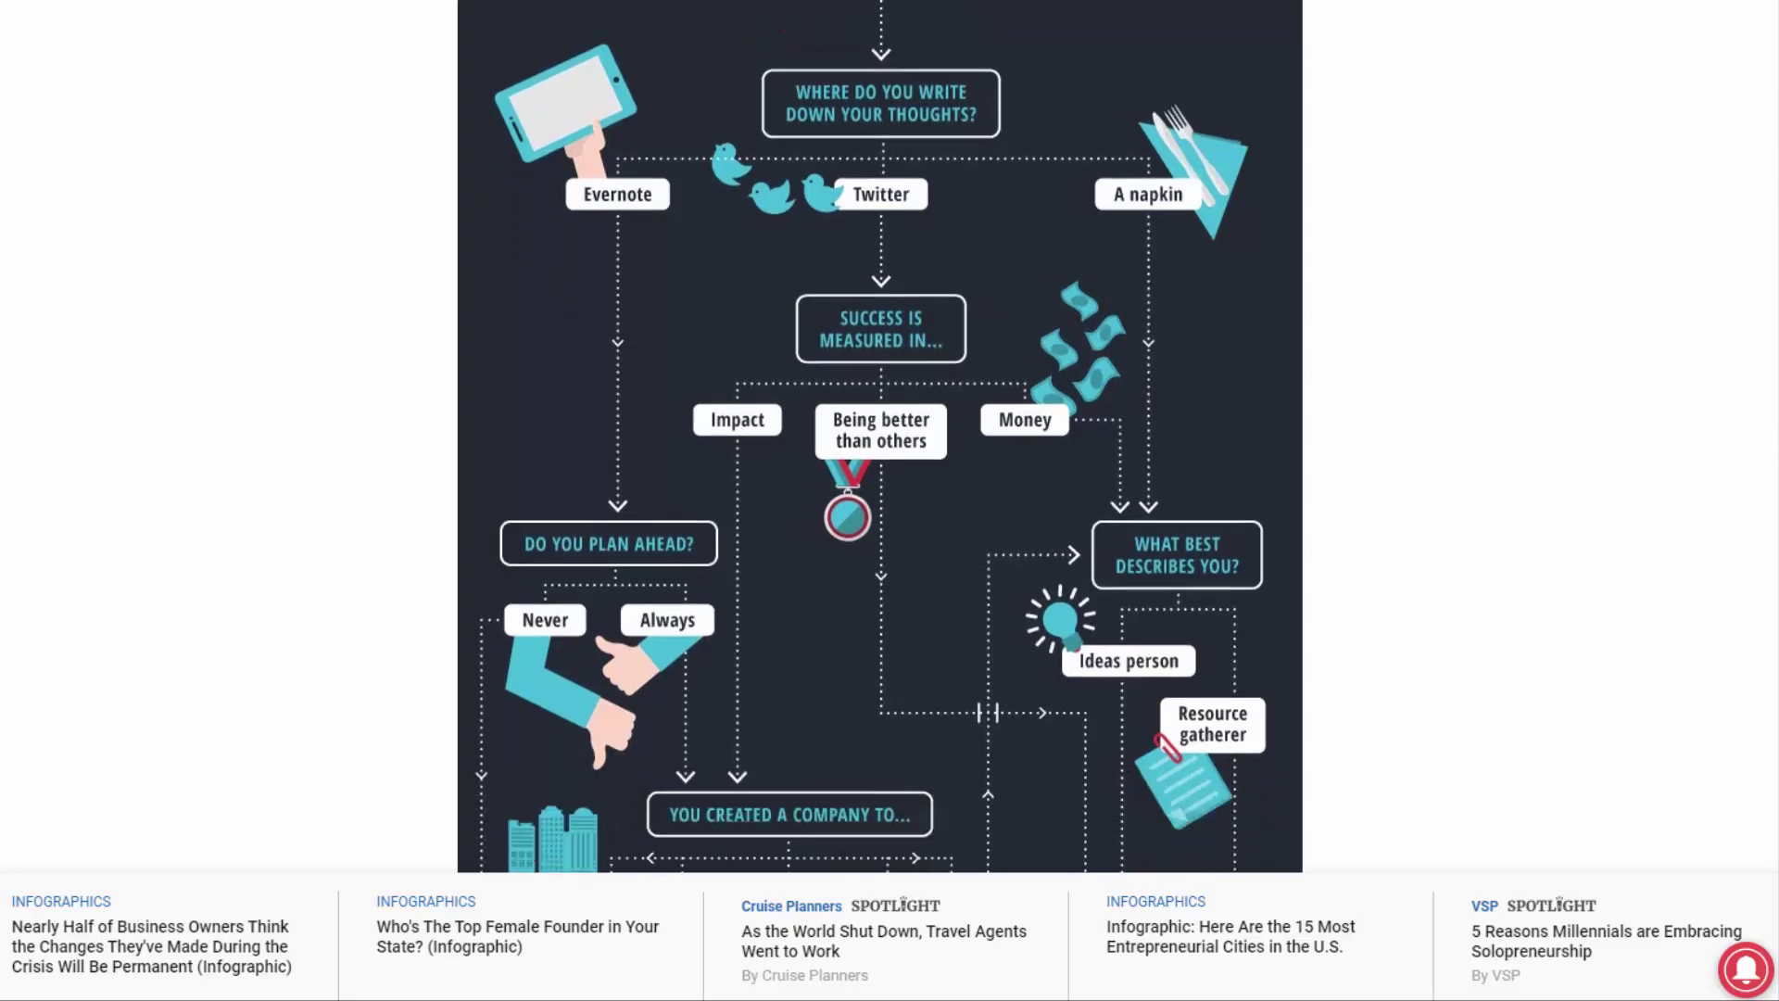
{"action": "scroll", "coordinate": [1748, 485], "scroll_direction": "down", "scroll_amount": 15}
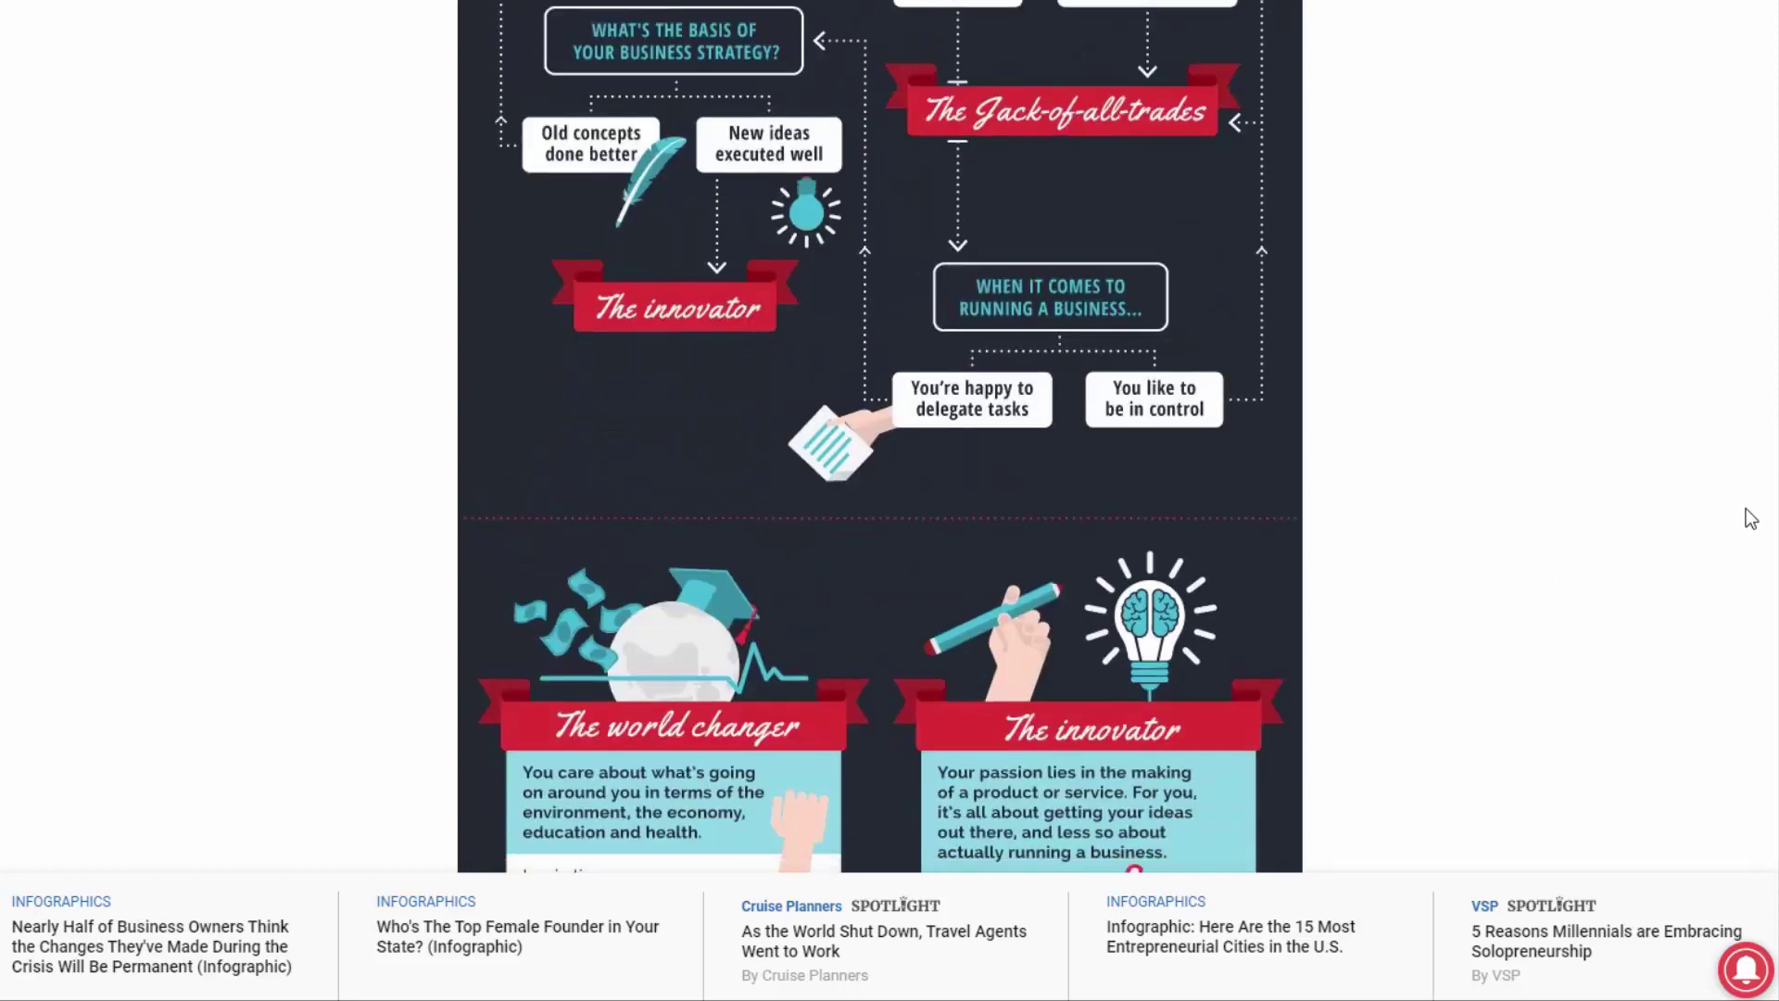
{"action": "scroll", "coordinate": [1753, 539], "scroll_direction": "down", "scroll_amount": 6}
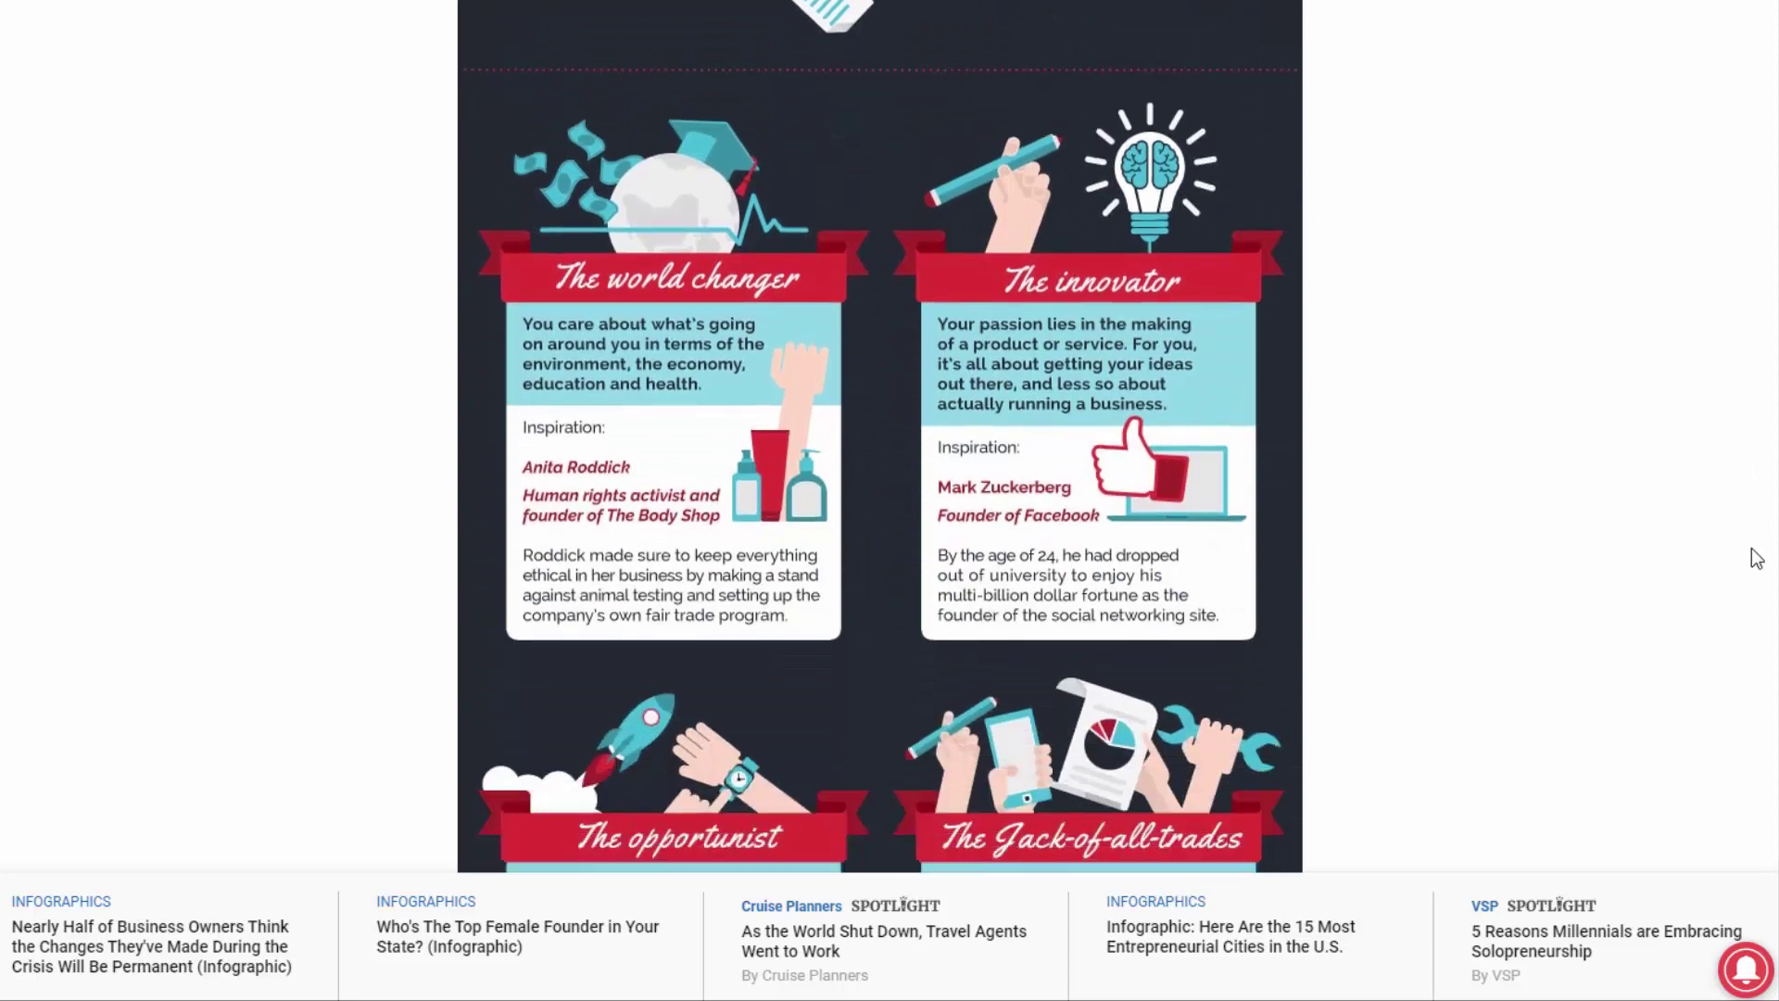
{"action": "scroll", "coordinate": [1758, 574], "scroll_direction": "up", "scroll_amount": 4}
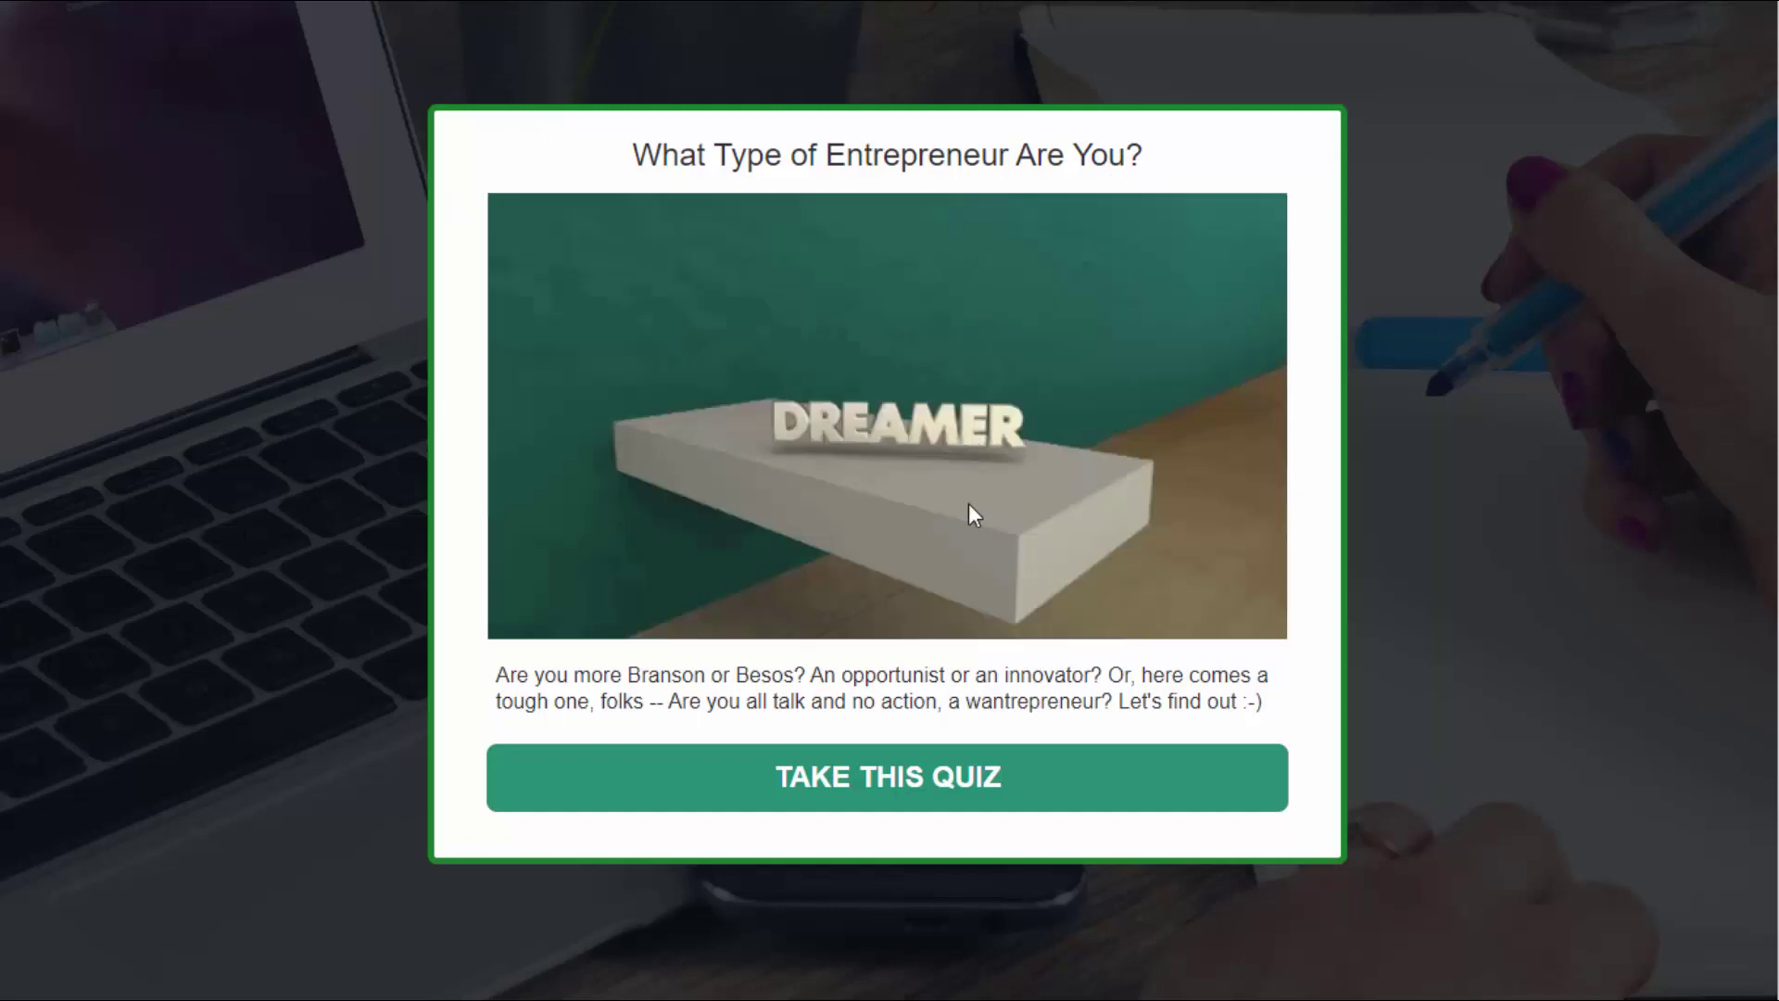
Start the entrepreneur demo quiz, answering Impact for how success is measured and Notepad for where thoughts are written down
{"action": "left_click", "coordinate": [945, 810]}
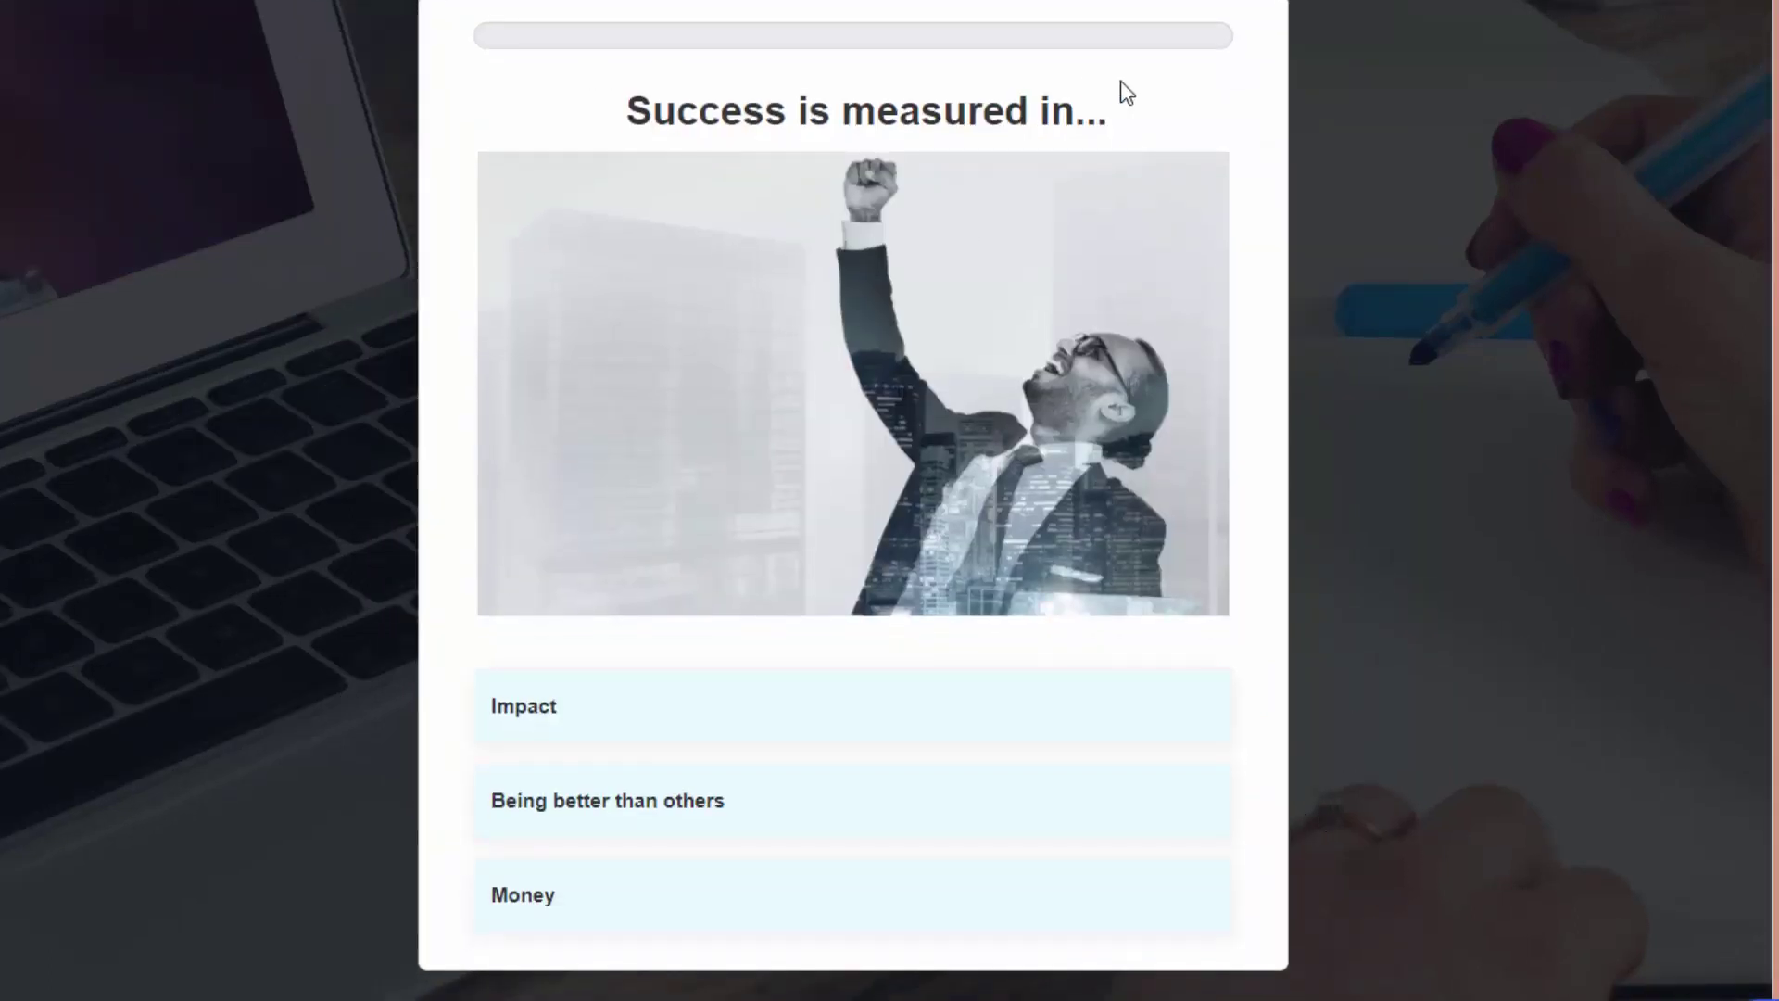
{"action": "left_click", "coordinate": [1205, 893]}
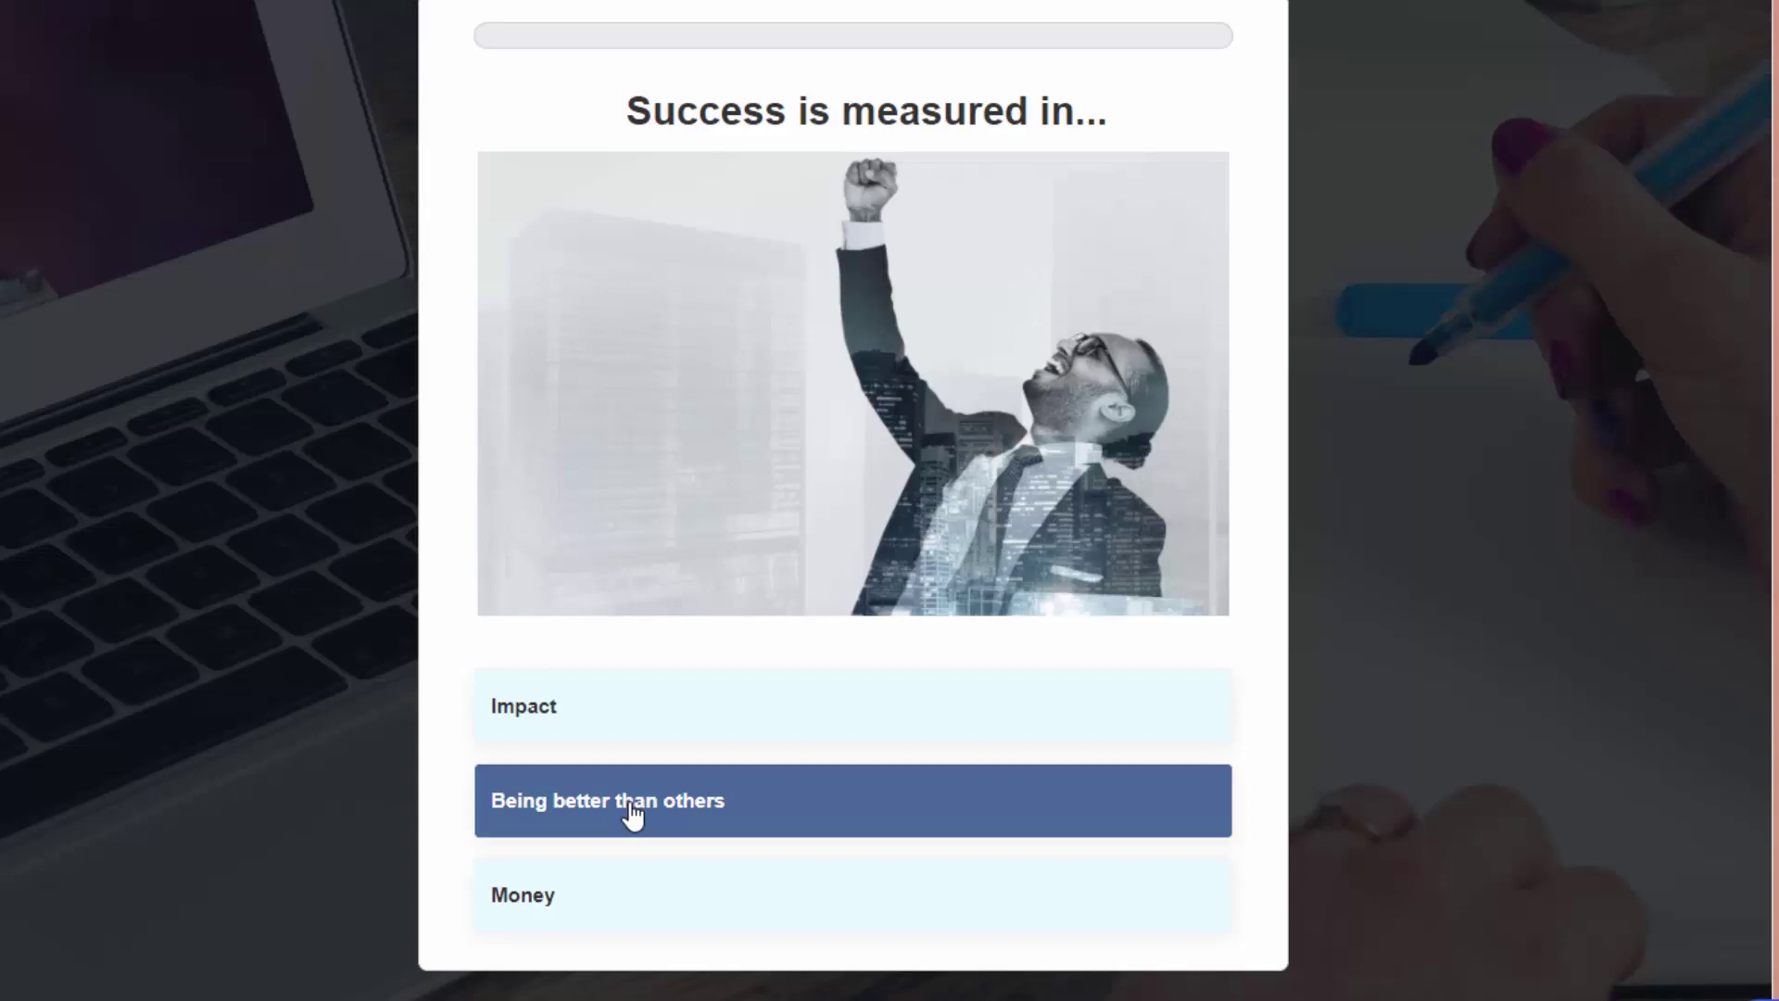
{"action": "left_click", "coordinate": [567, 709]}
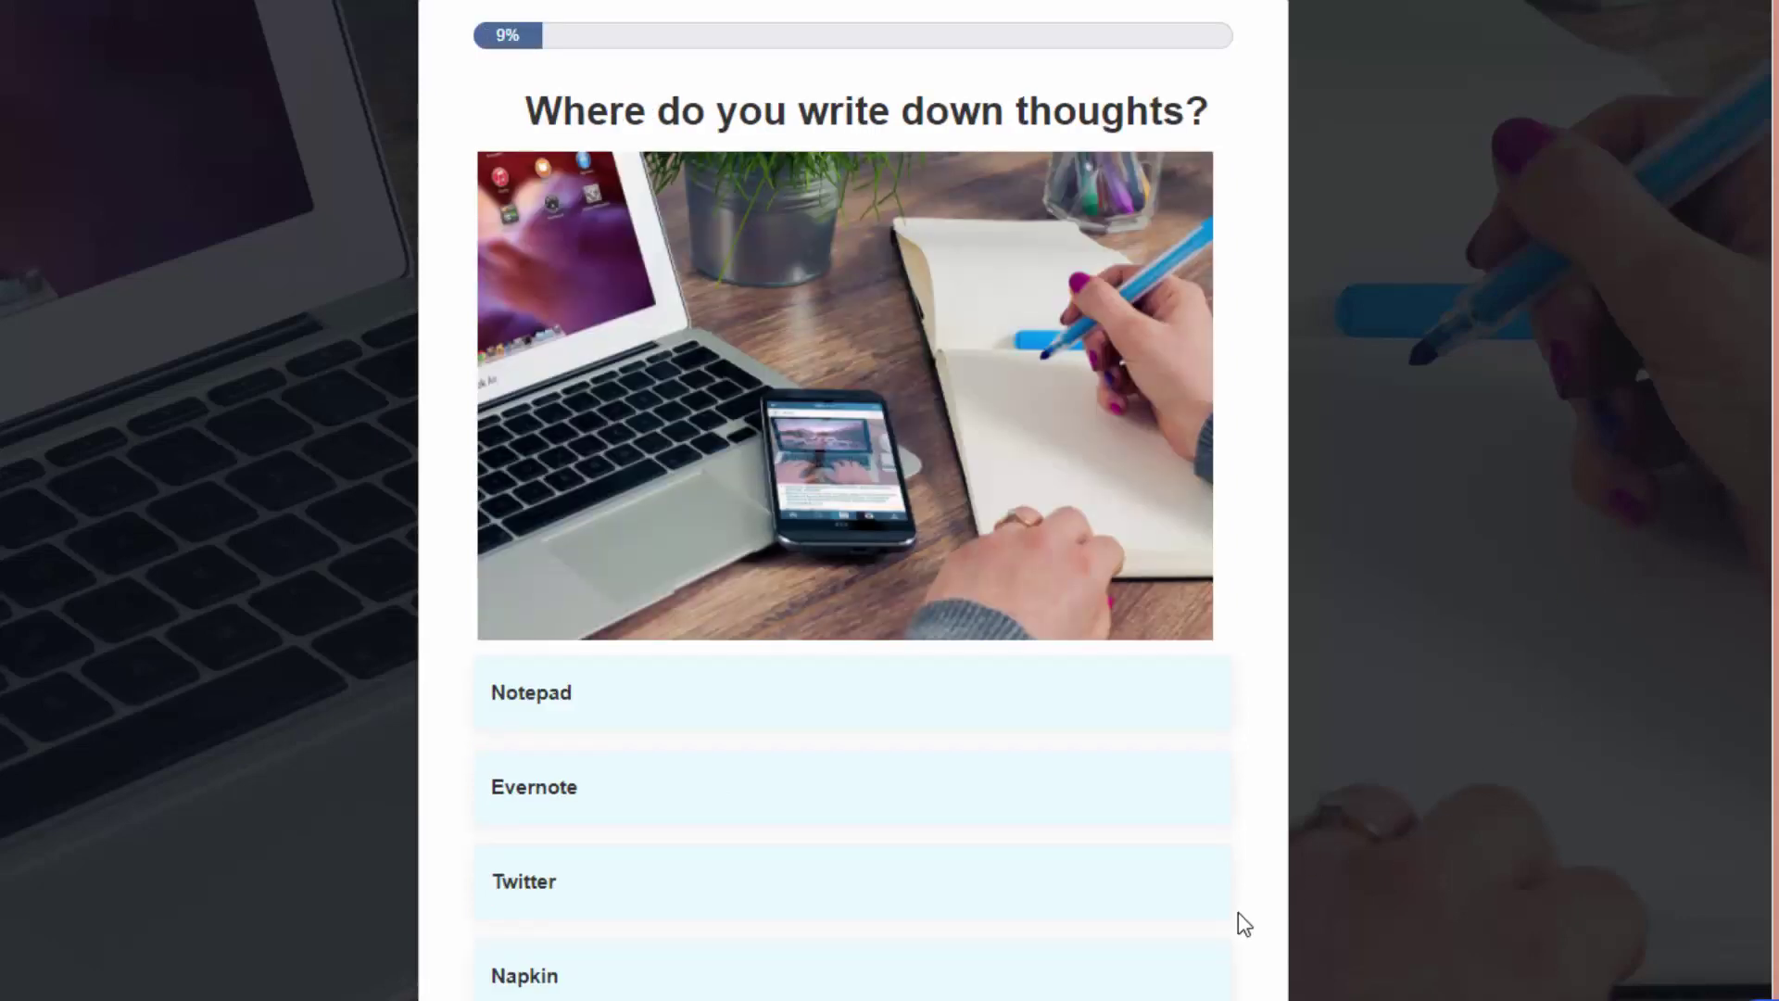
{"action": "left_click", "coordinate": [1157, 871]}
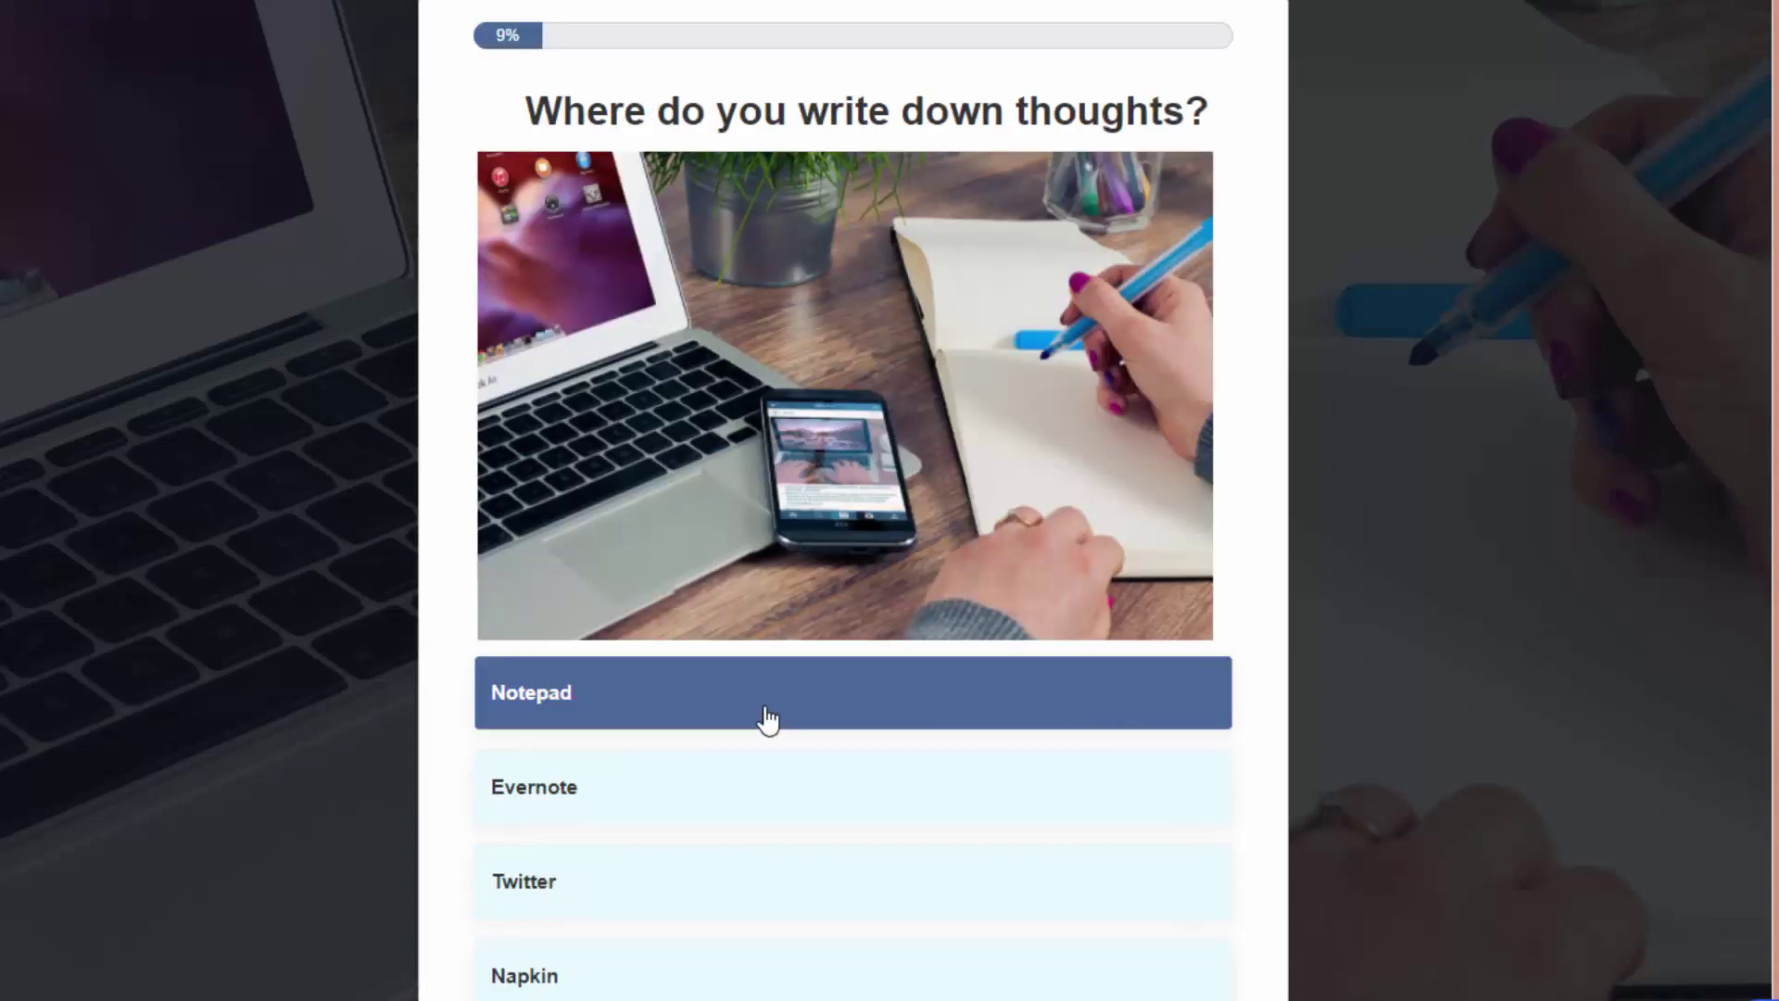
{"action": "left_click", "coordinate": [766, 709]}
{"action": "left_click", "coordinate": [730, 770]}
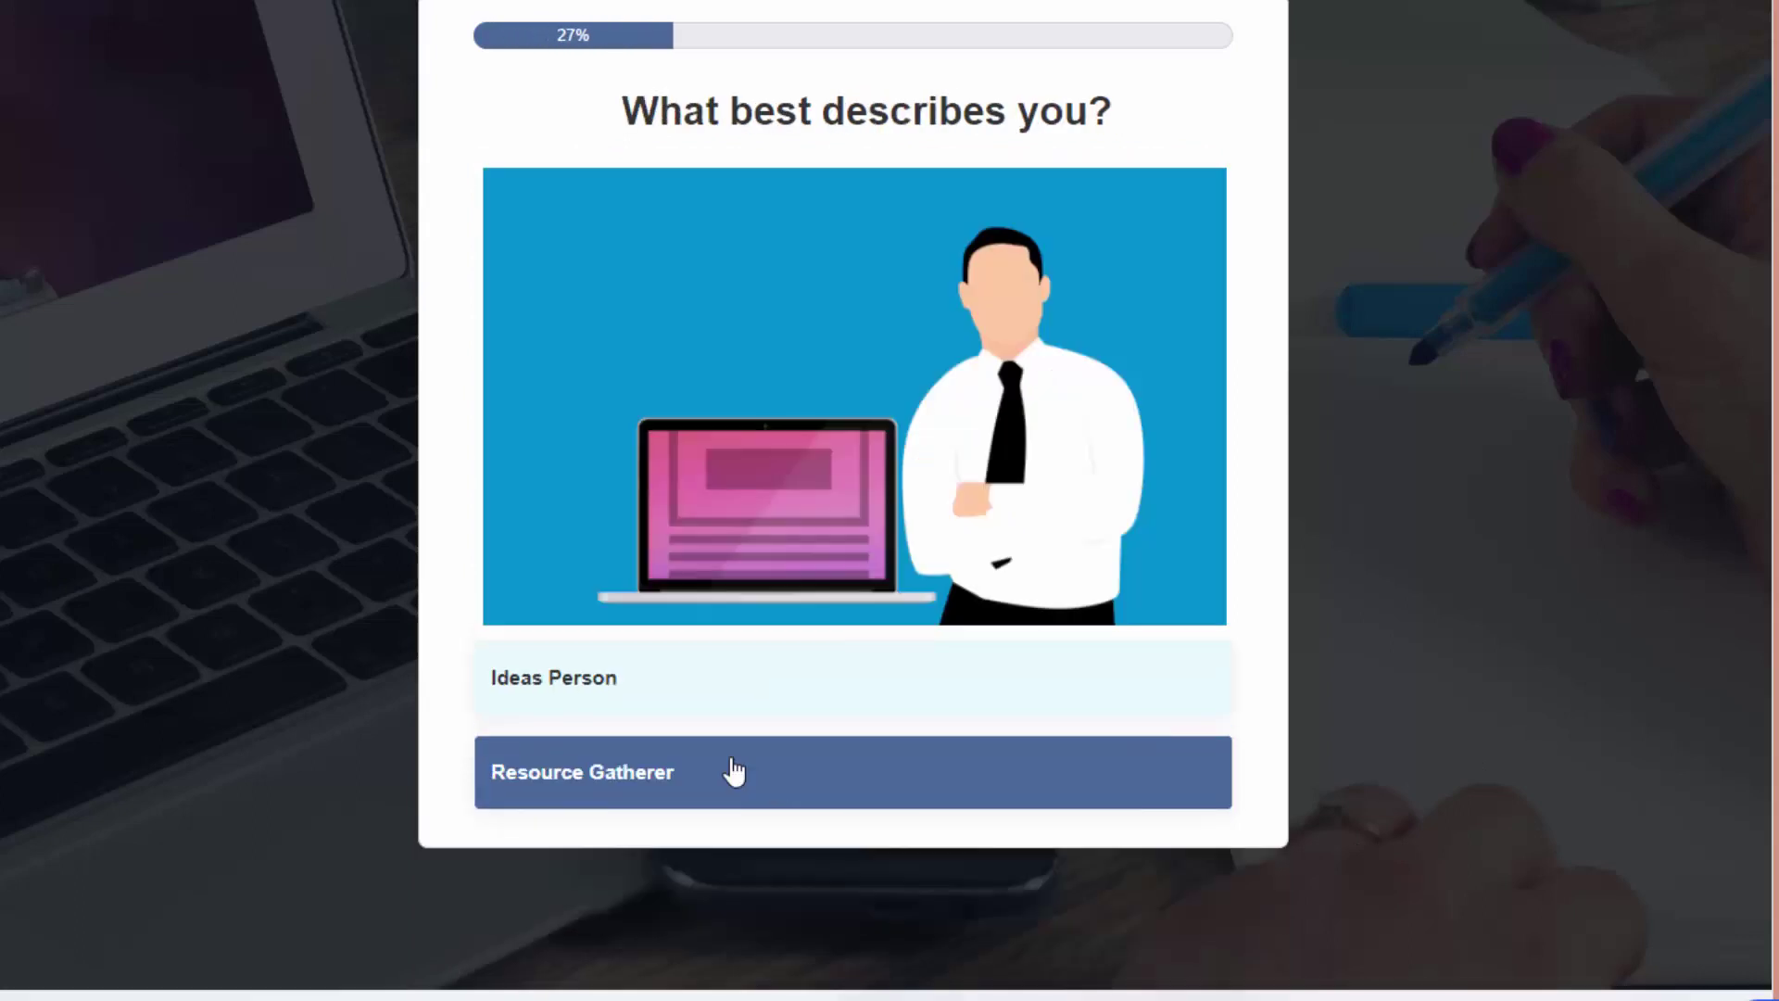
Finish the quiz, including the answers Ideas Person, Not work for someone else, Extensive Research and You like to be in control, and read the result
{"action": "left_click", "coordinate": [719, 696]}
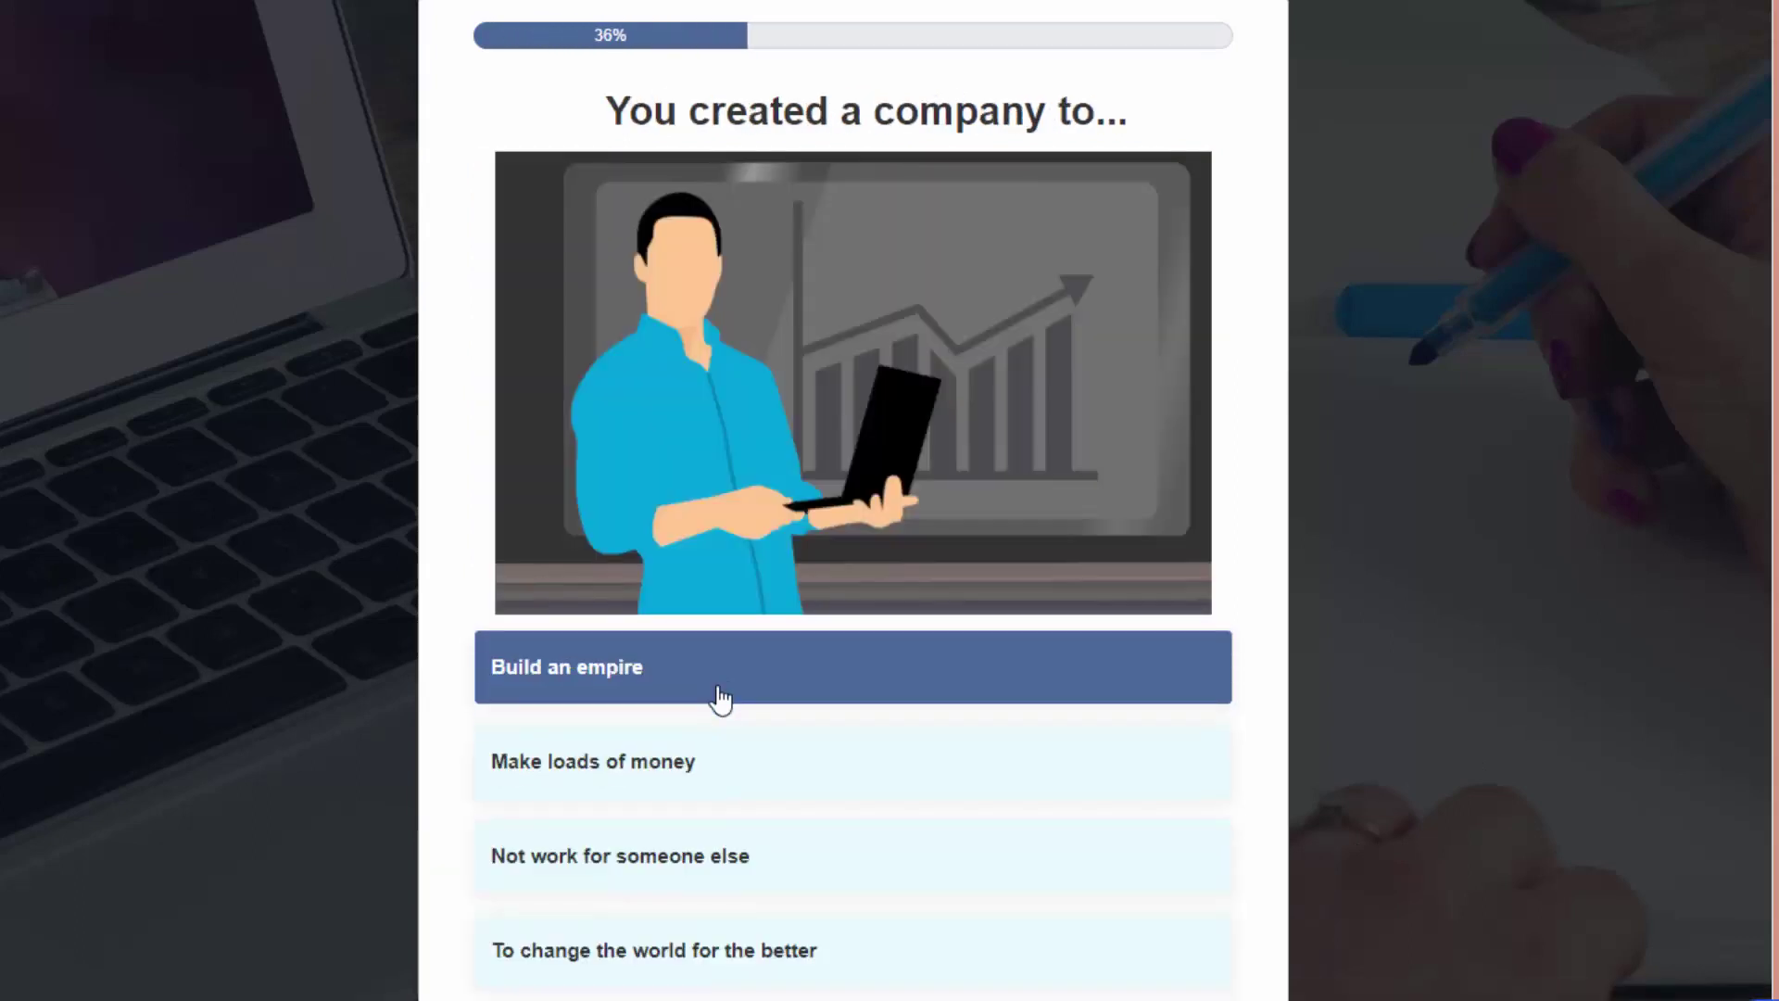
{"action": "left_click", "coordinate": [814, 866]}
{"action": "left_click", "coordinate": [794, 722]}
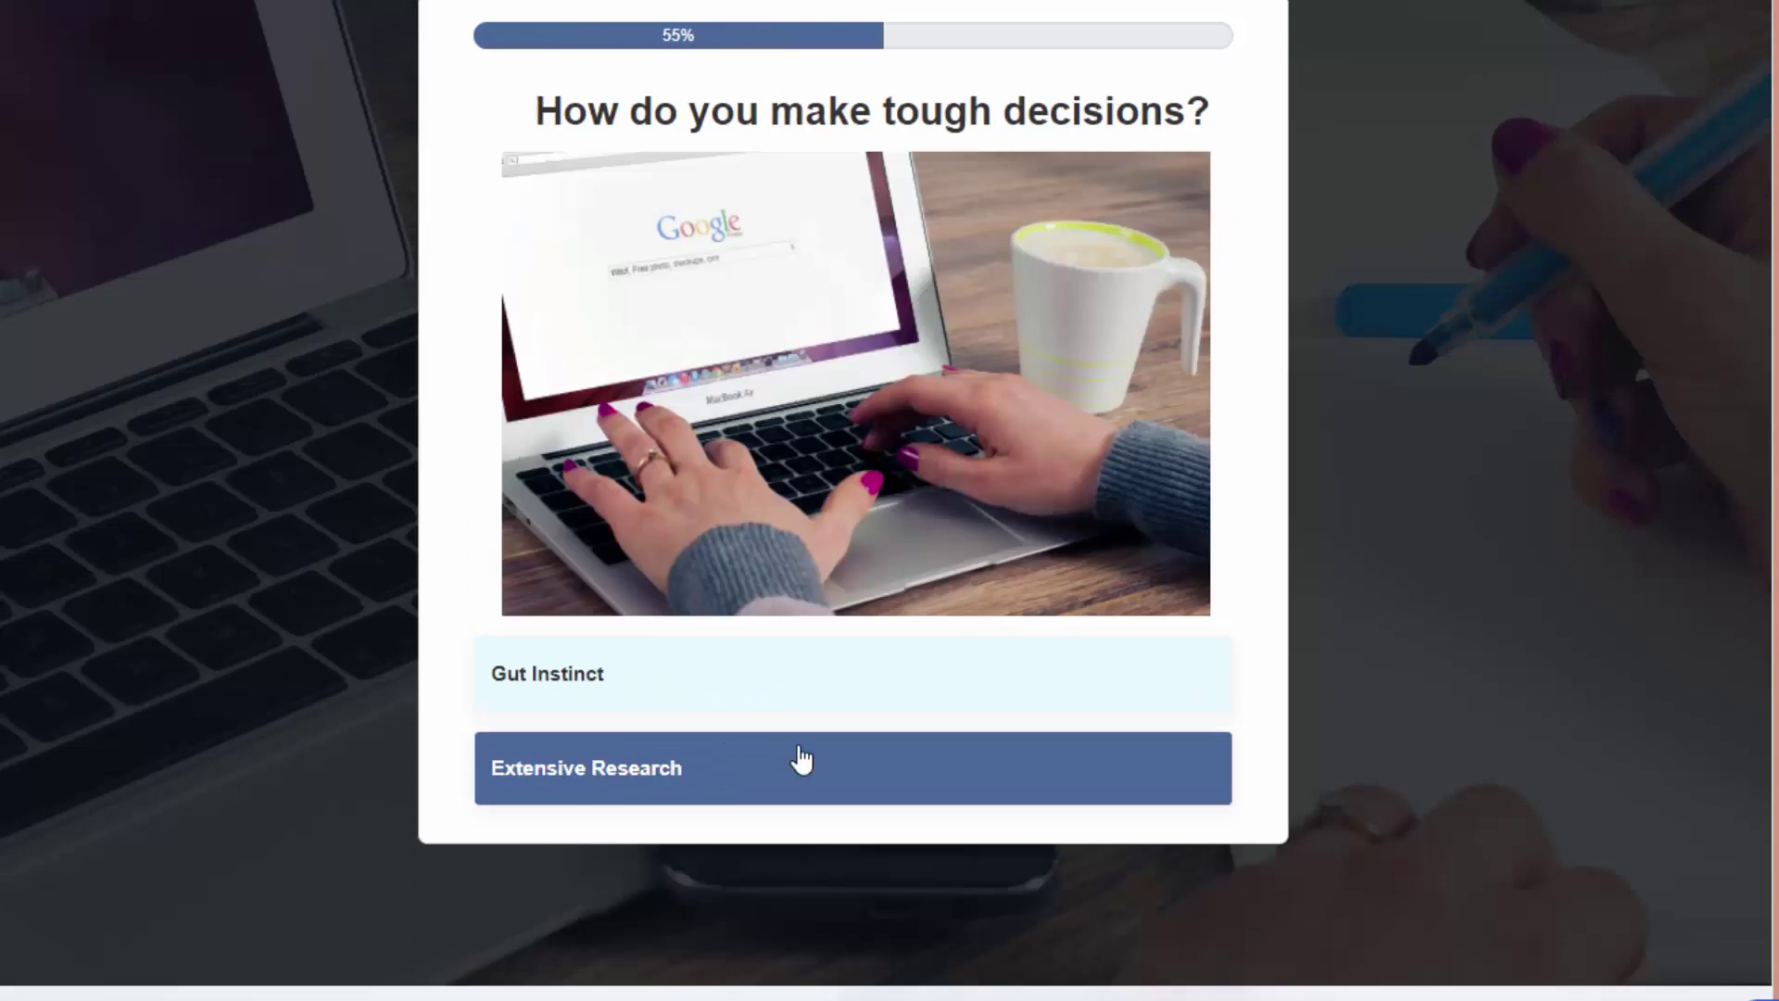
{"action": "left_click", "coordinate": [797, 759]}
{"action": "left_click", "coordinate": [746, 751]}
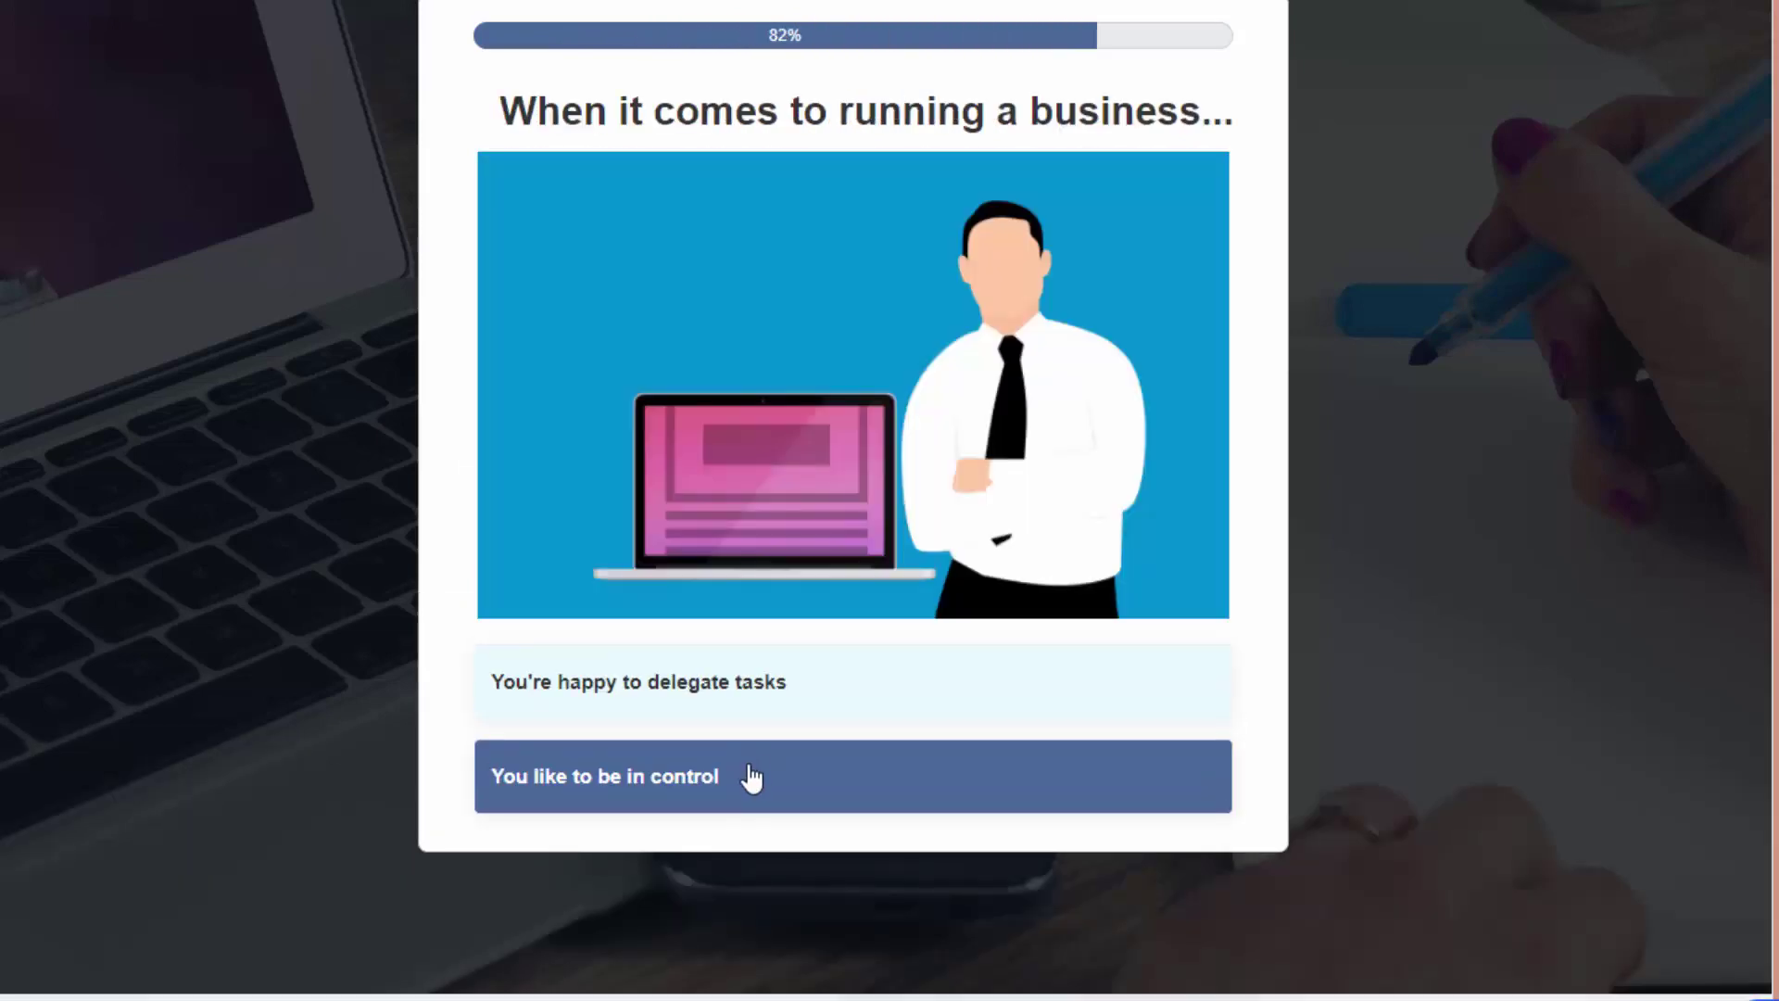
{"action": "left_click", "coordinate": [746, 778]}
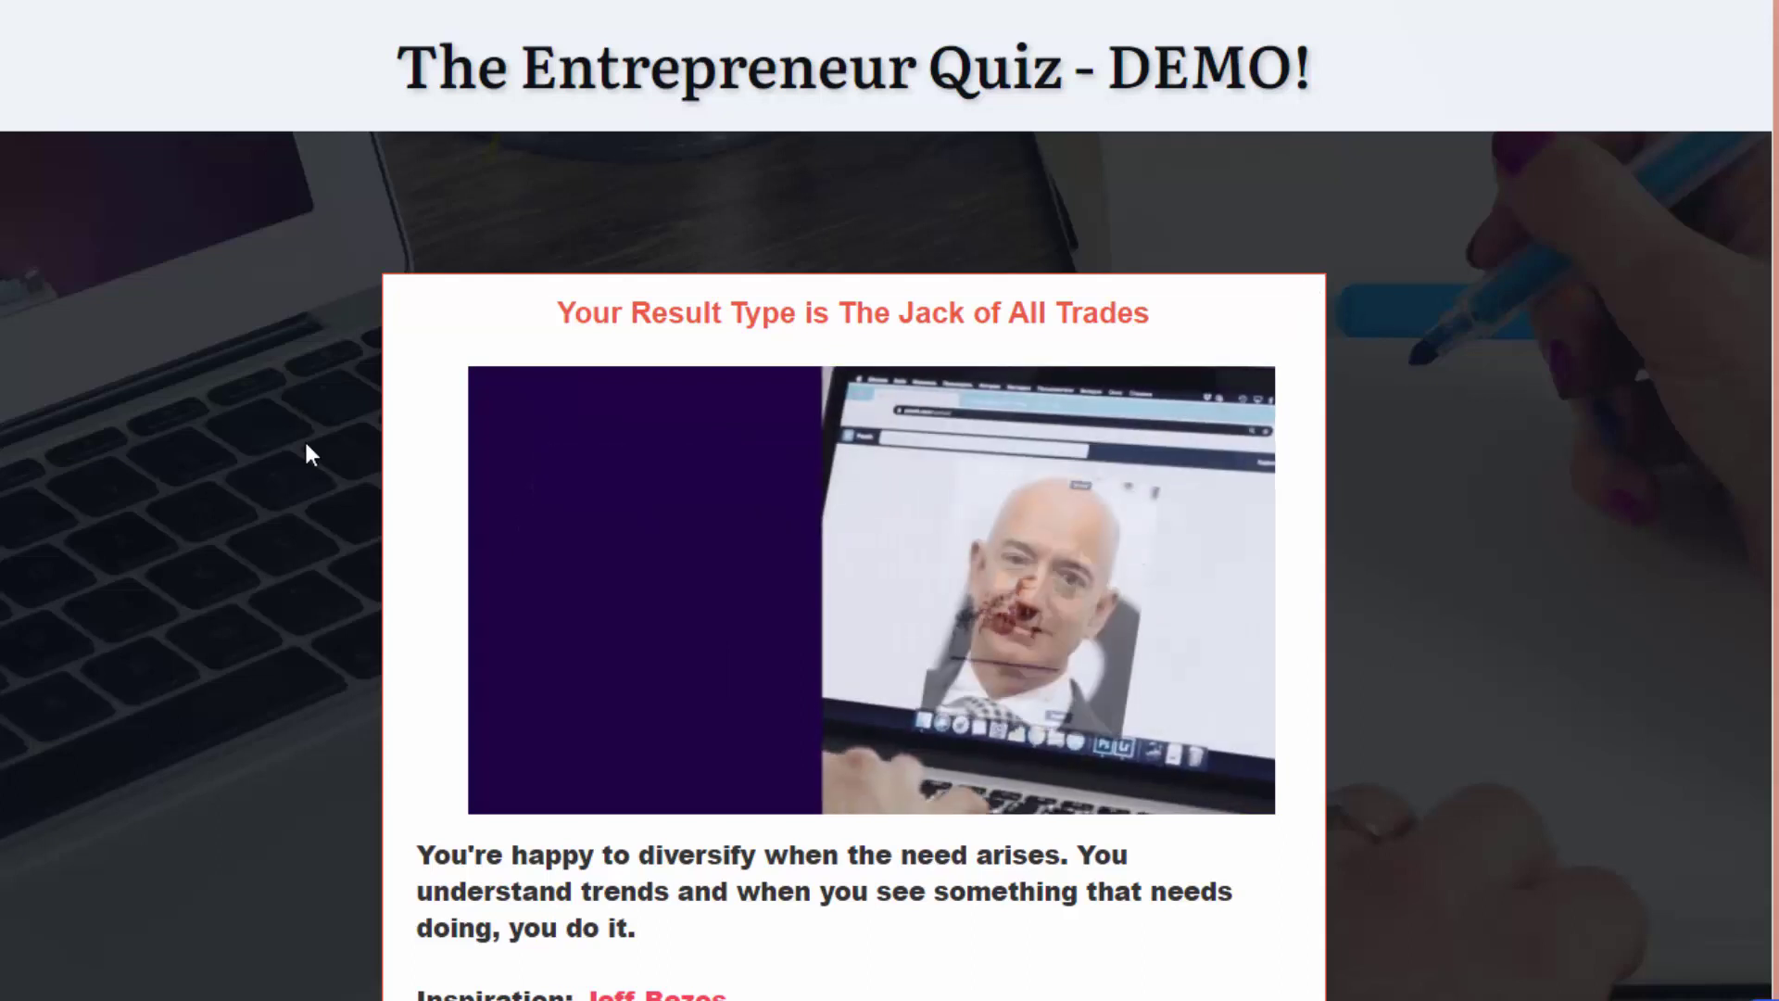
{"action": "scroll", "coordinate": [690, 119], "scroll_direction": "down", "scroll_amount": 2}
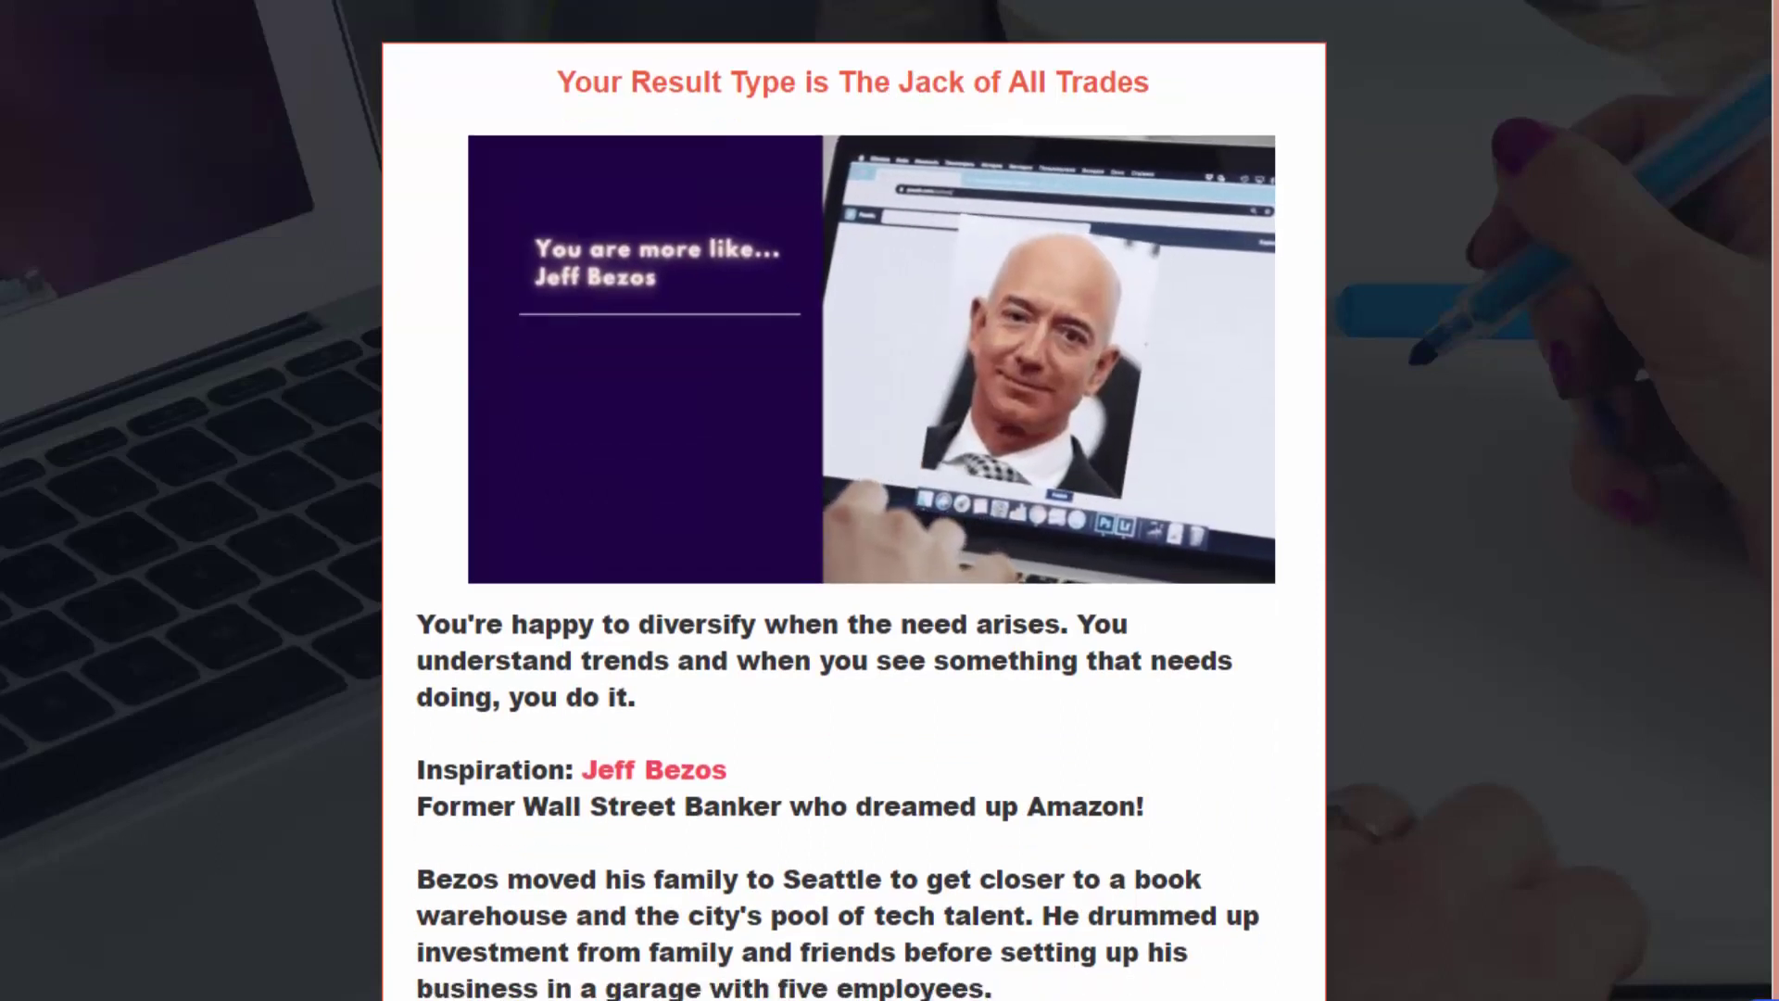
{"action": "scroll", "coordinate": [886, 613], "scroll_direction": "down", "scroll_amount": 2}
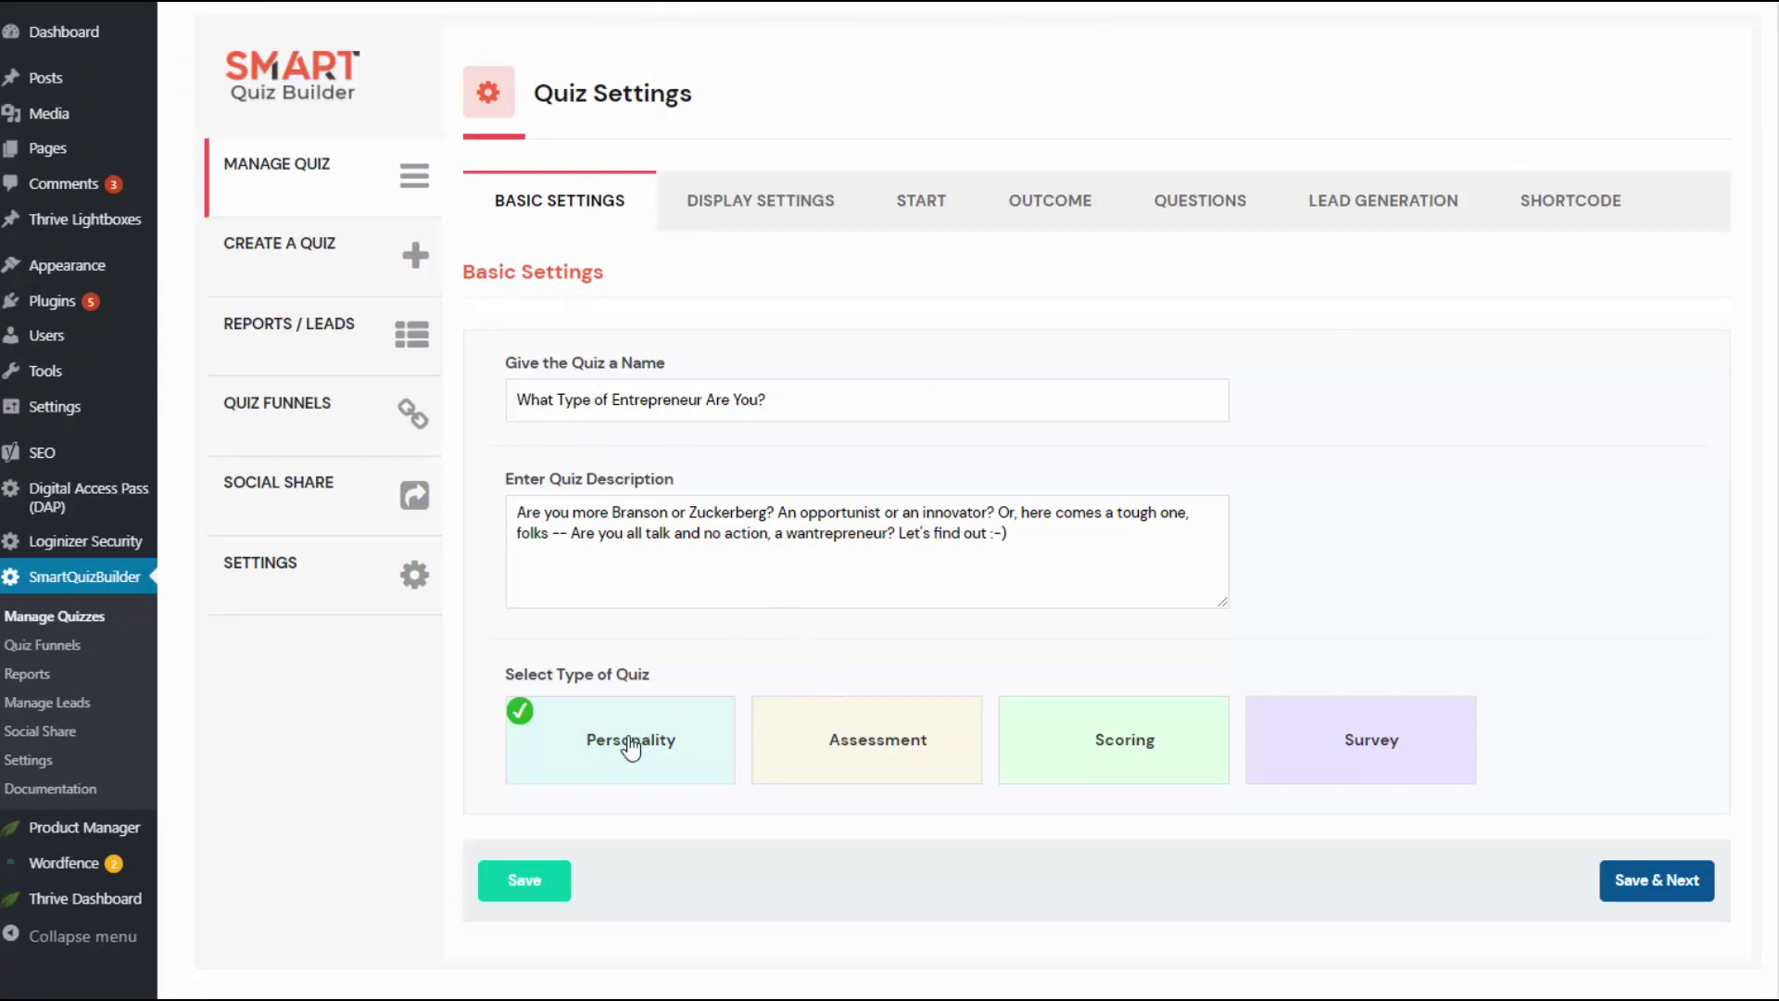
Open the entrepreneur quiz's display settings and review the progress bar, pagination, opt-in form and external platform options
{"action": "left_click", "coordinate": [795, 217]}
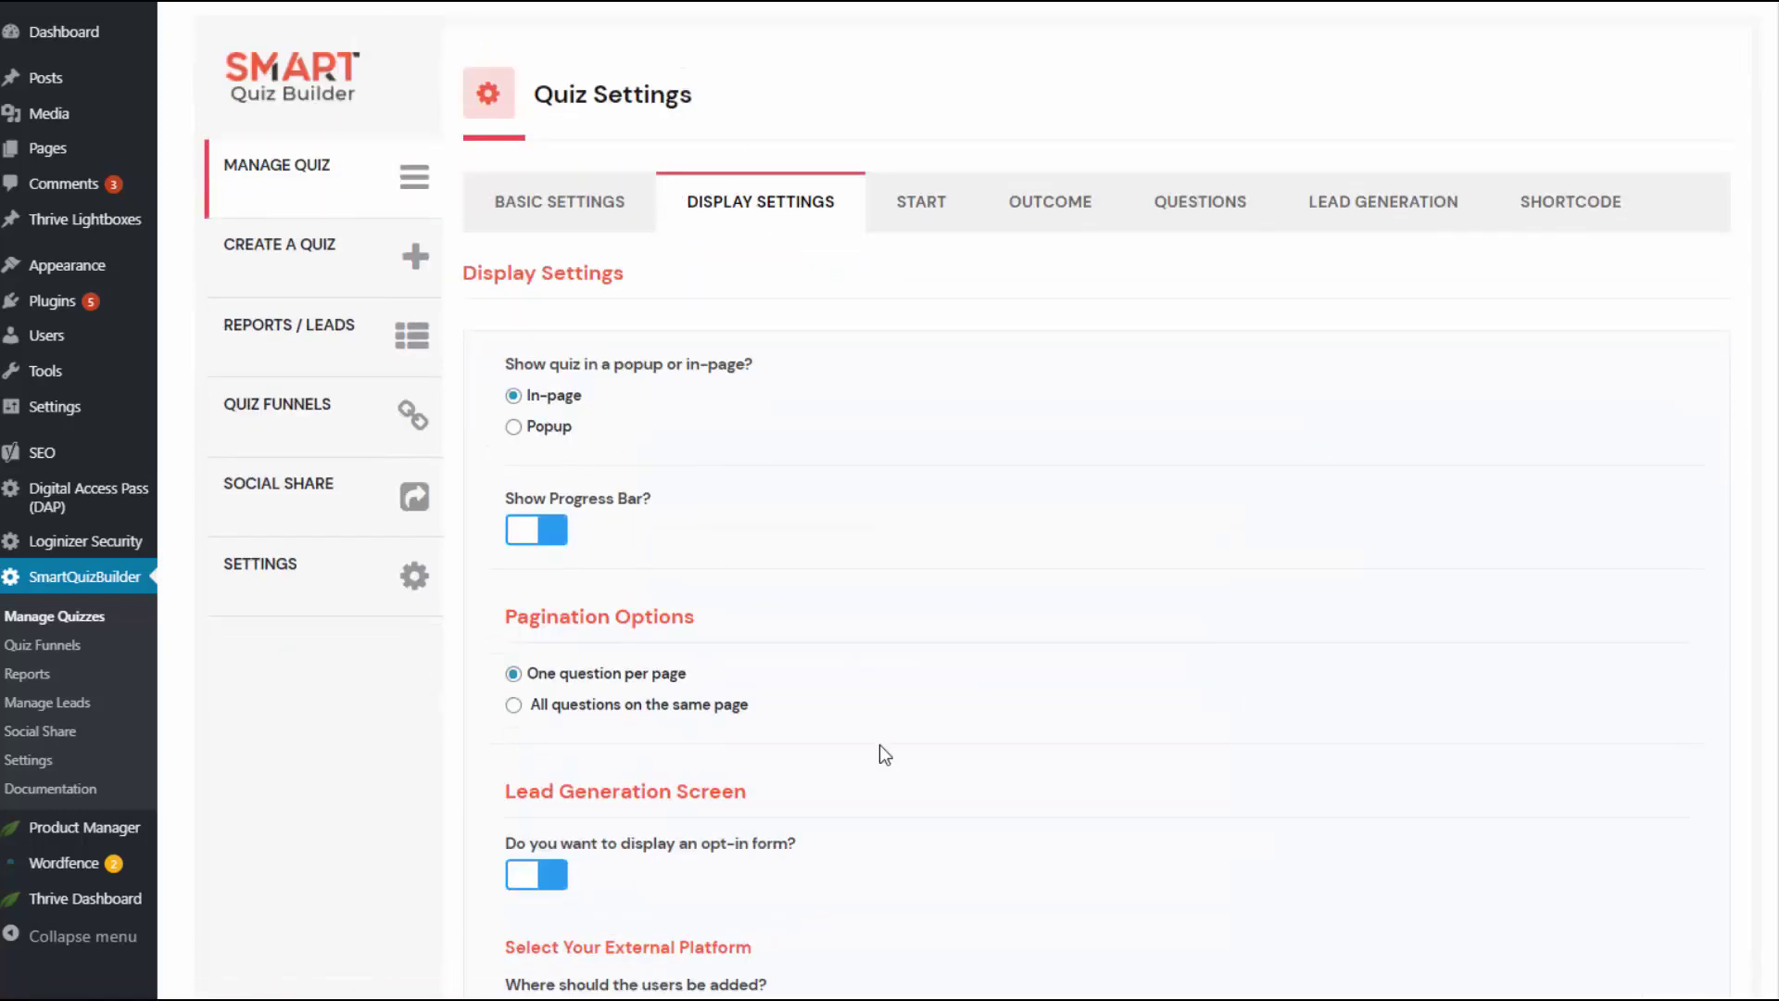
{"action": "scroll", "coordinate": [1093, 556], "scroll_direction": "down", "scroll_amount": 5}
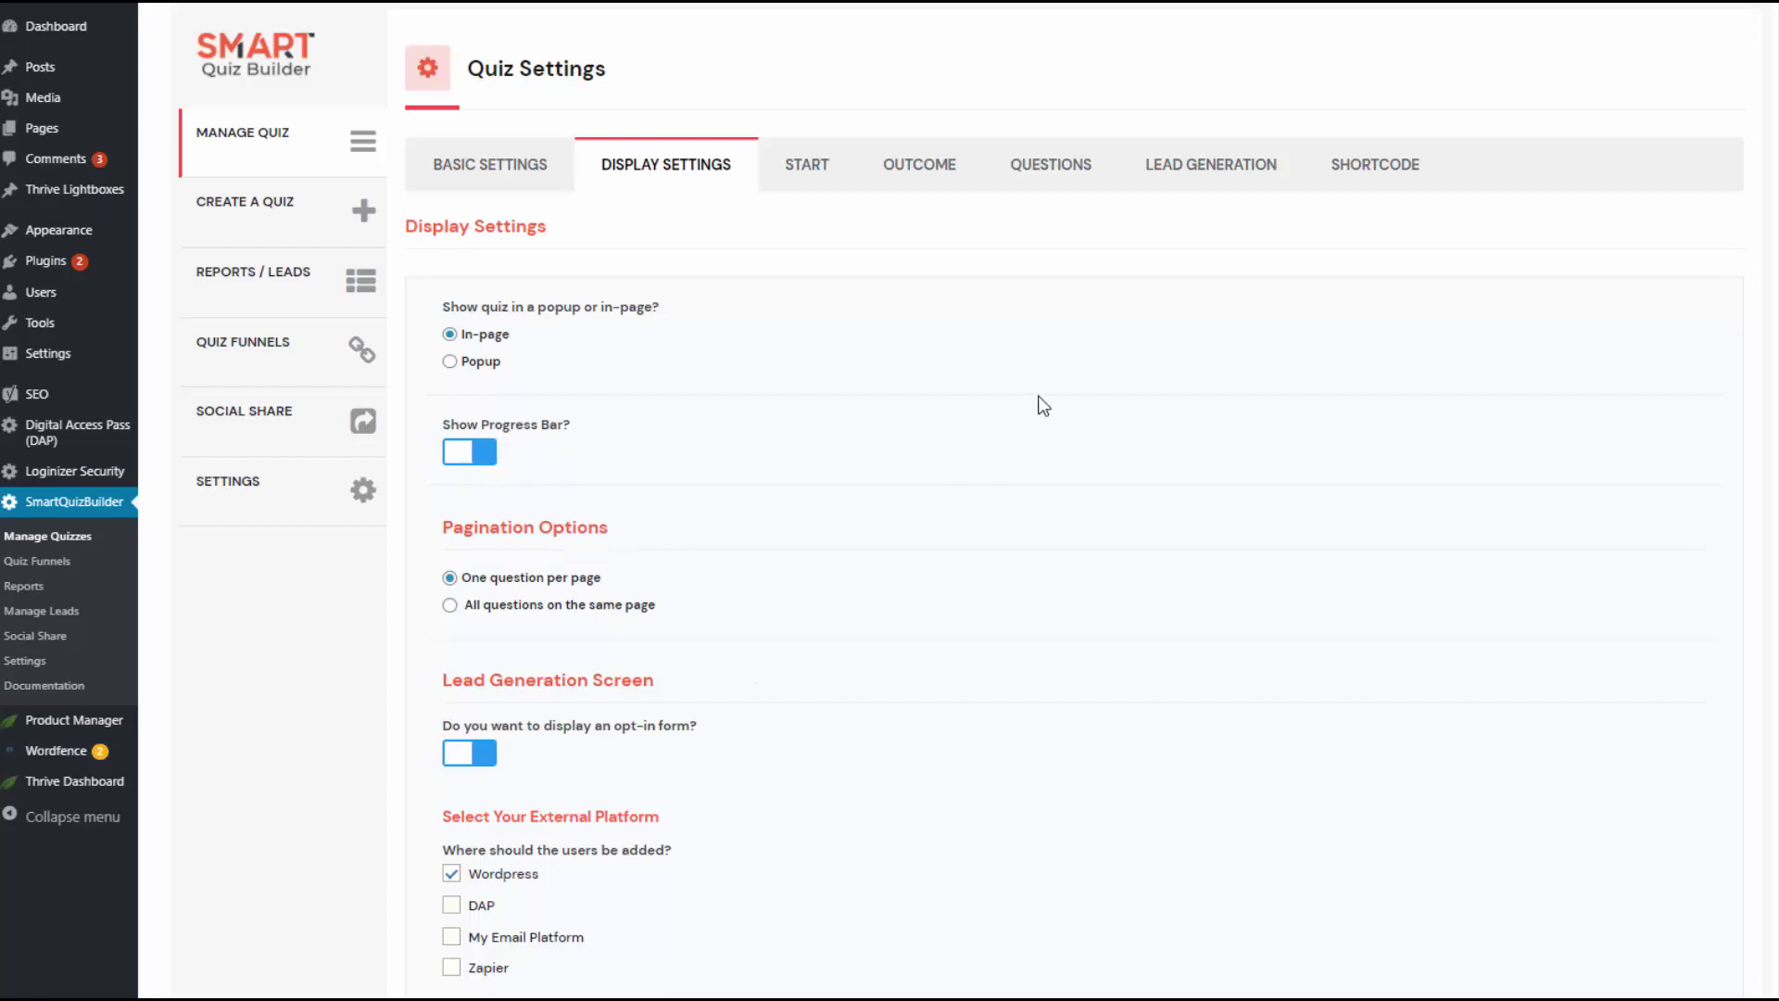
{"action": "scroll", "coordinate": [760, 584], "scroll_direction": "down", "scroll_amount": 1}
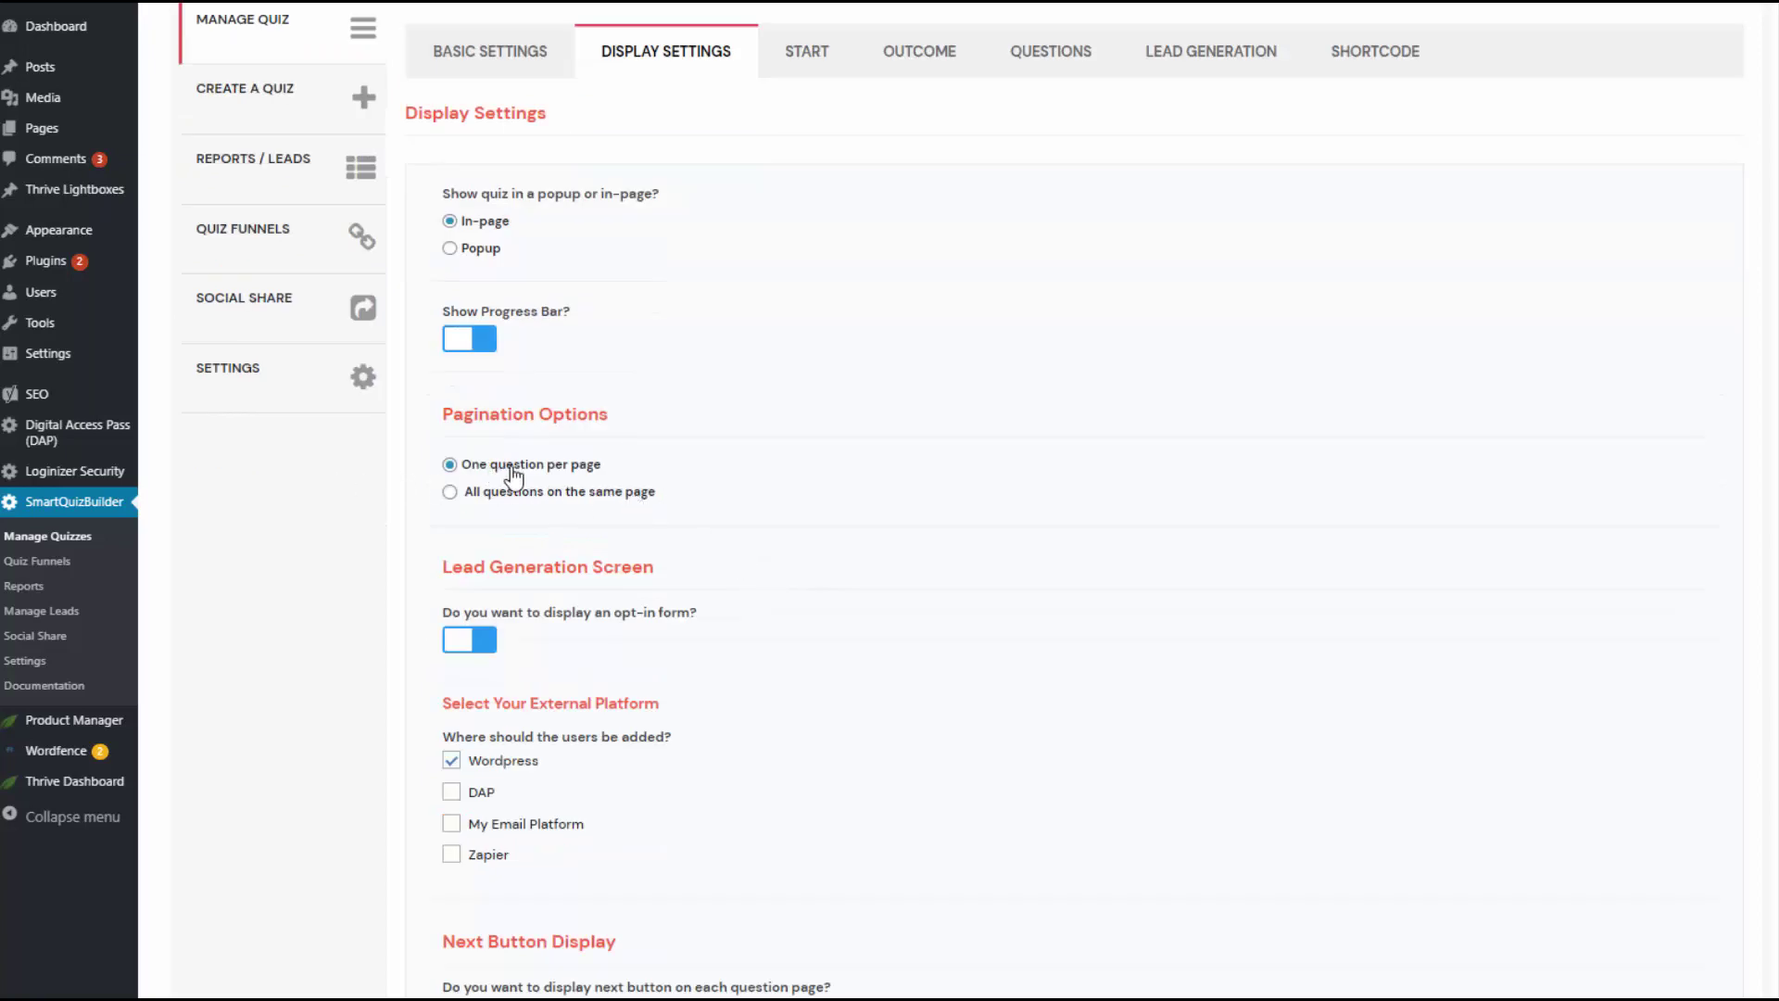
{"action": "scroll", "coordinate": [823, 664], "scroll_direction": "down", "scroll_amount": 2}
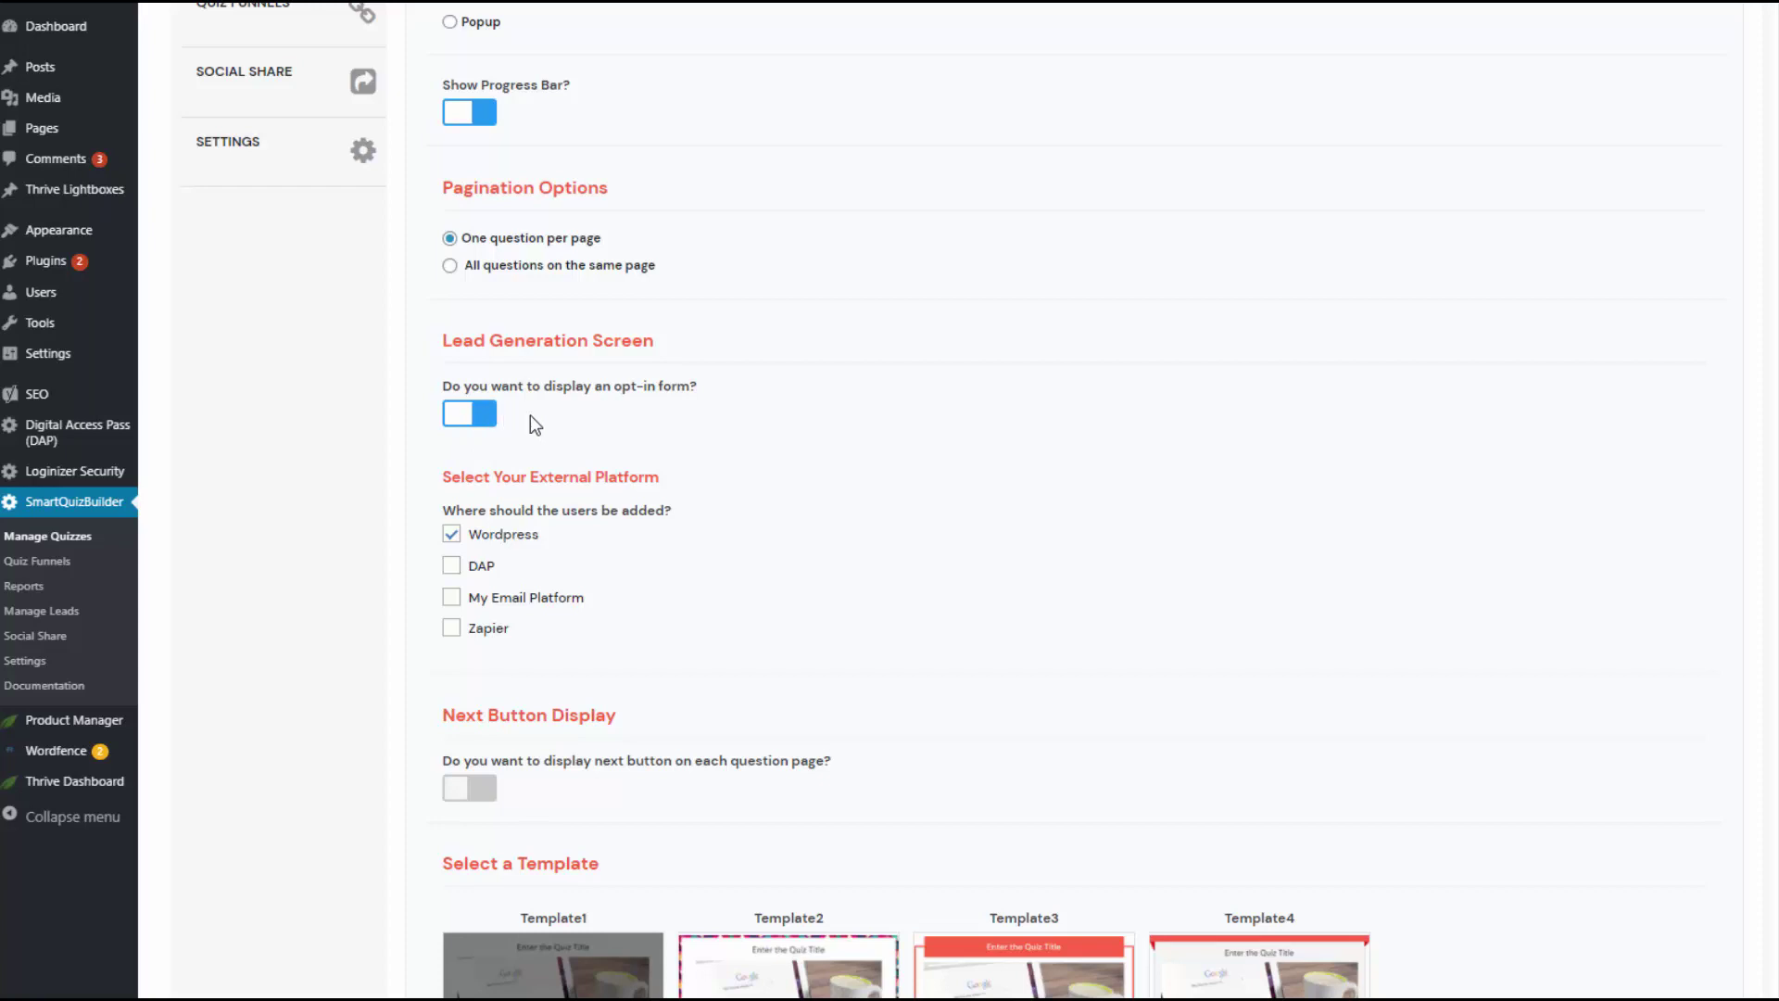
{"action": "scroll", "coordinate": [530, 415], "scroll_direction": "down", "scroll_amount": 1}
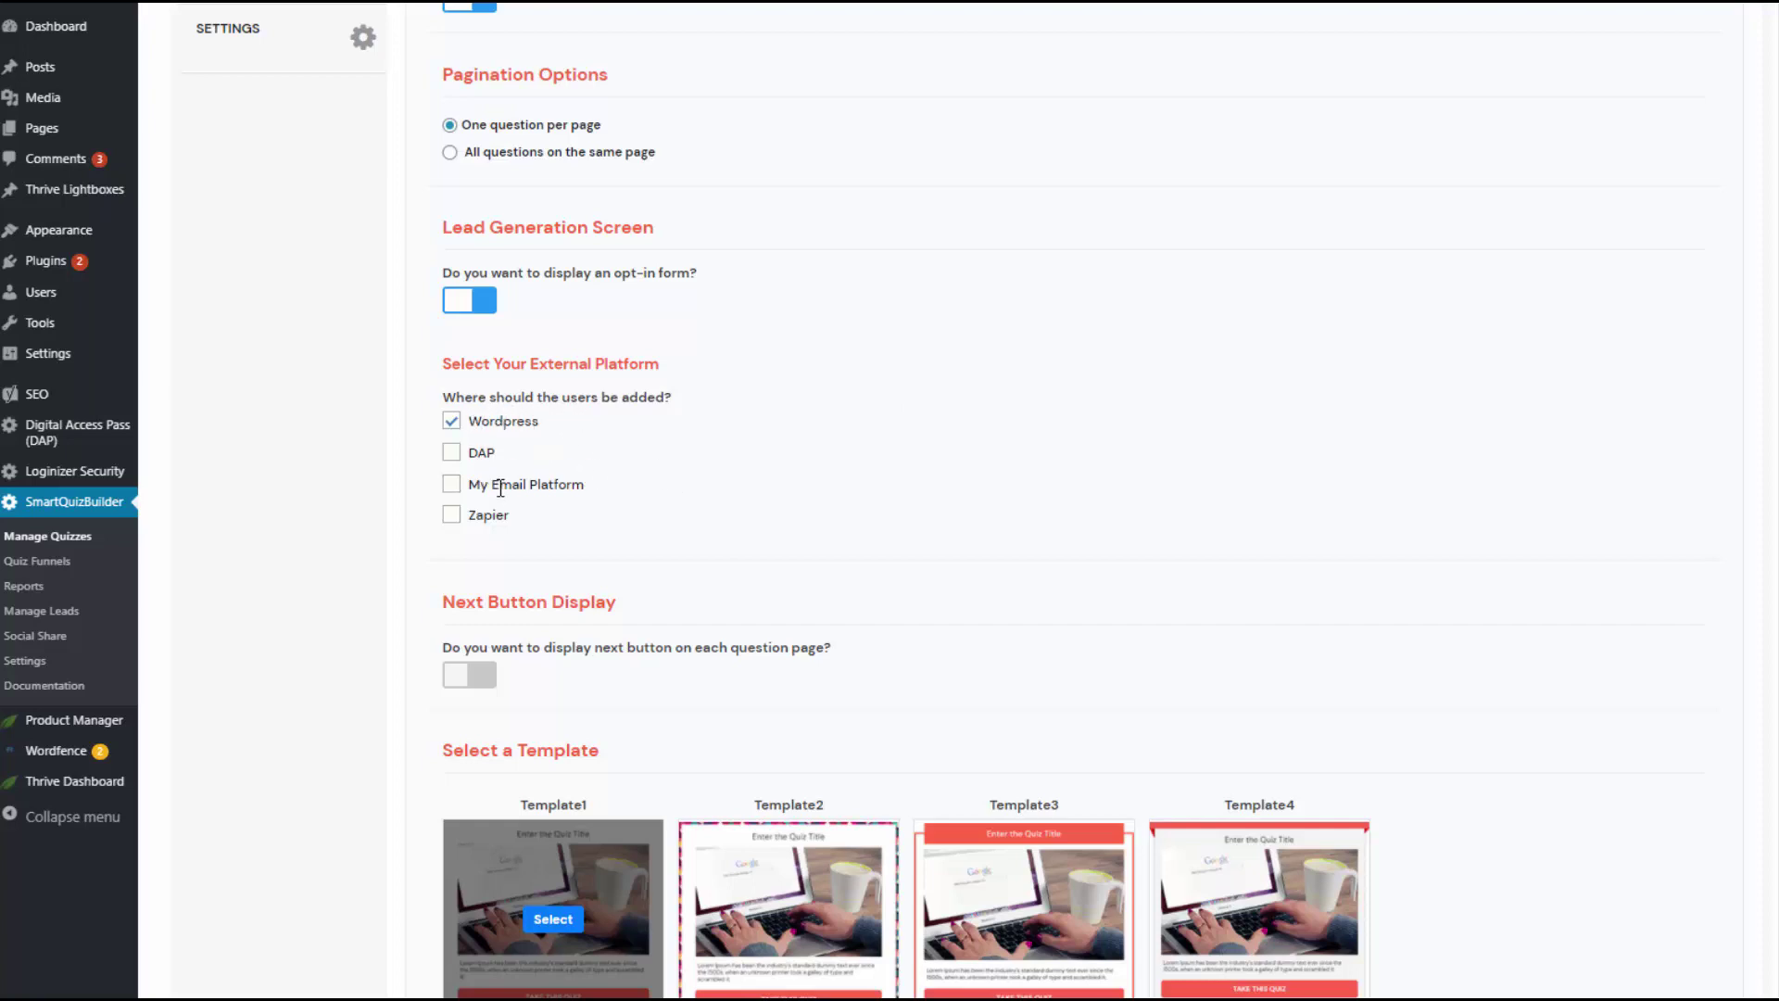
Enable My Email Platform with ActiveCampaign for the quiz's leads and set its action to Add, List, Master Contact List
{"action": "left_click", "coordinate": [452, 484]}
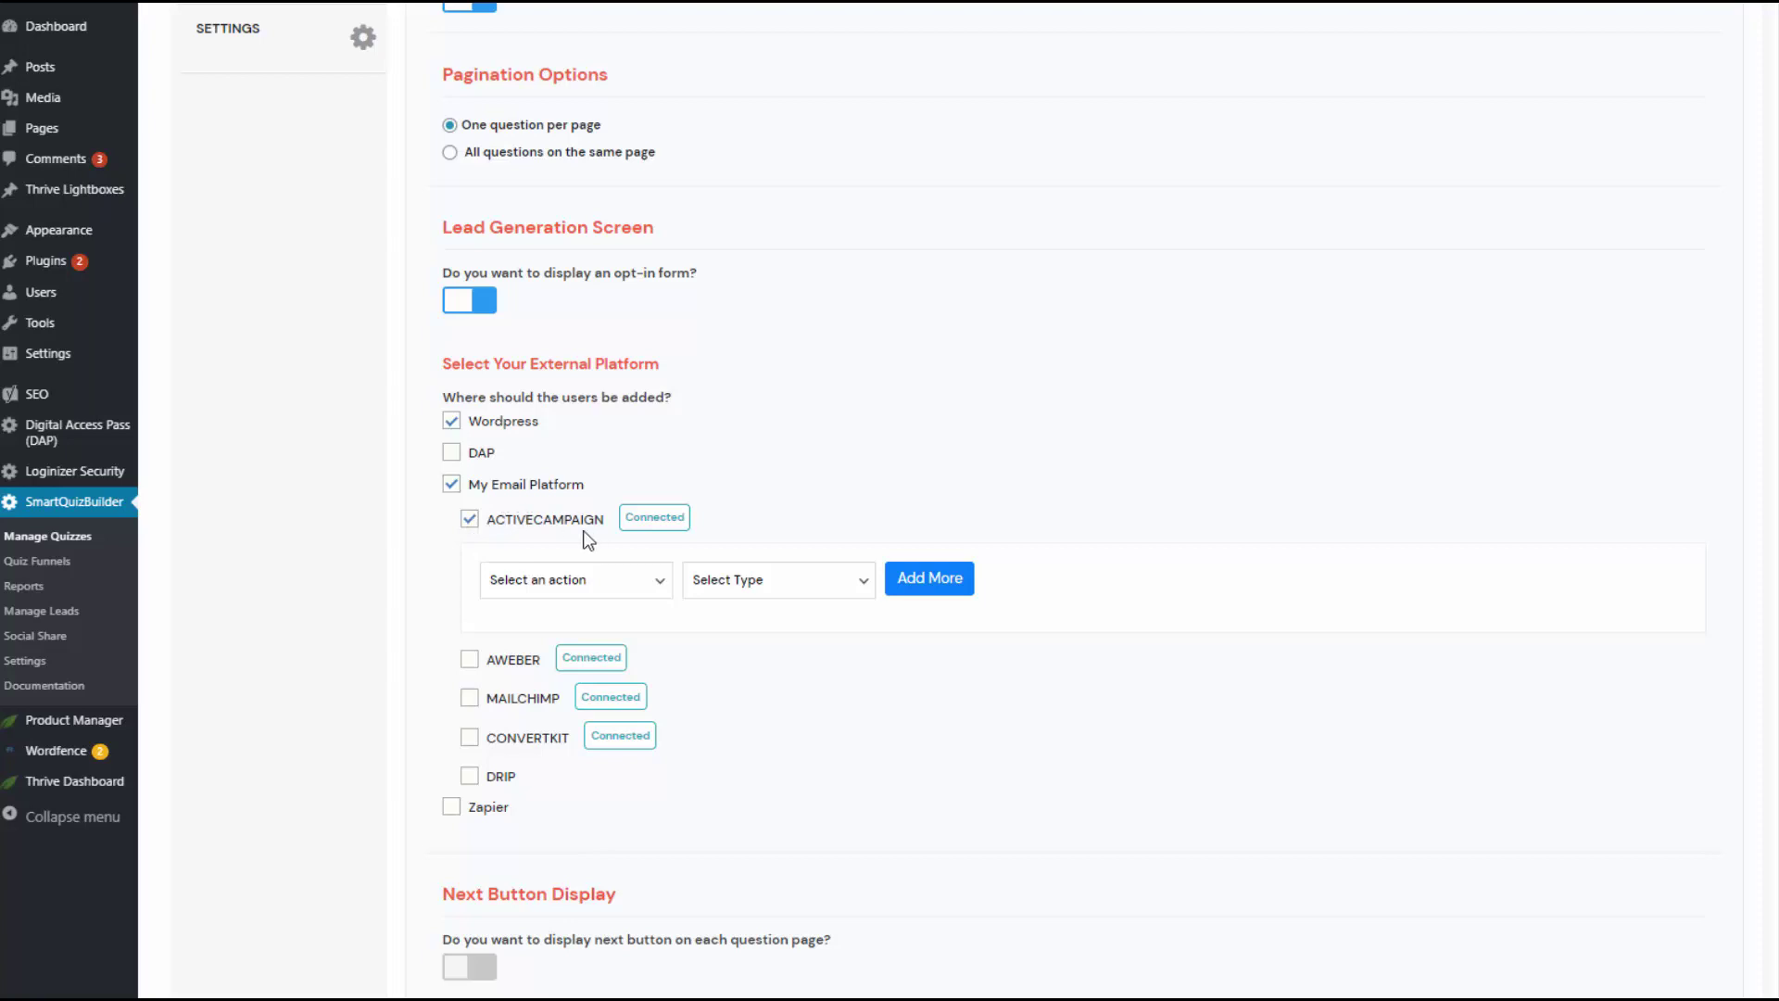
{"action": "left_click", "coordinate": [637, 606]}
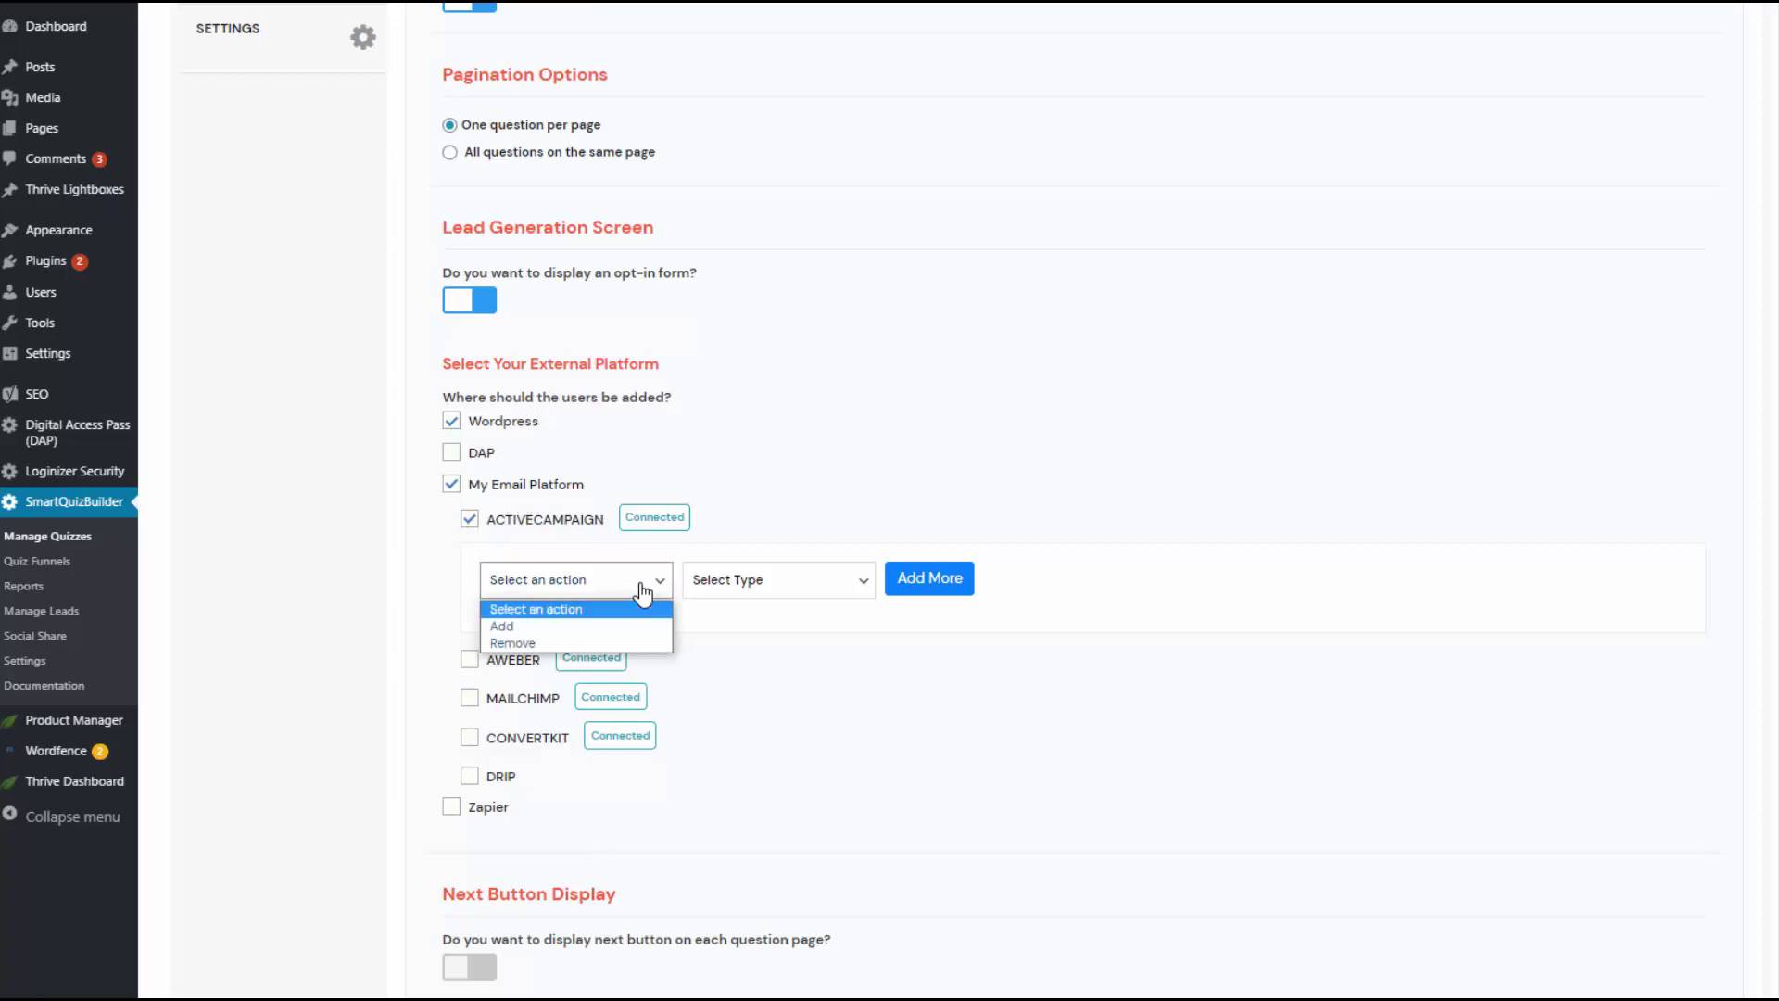
{"action": "left_click", "coordinate": [543, 629]}
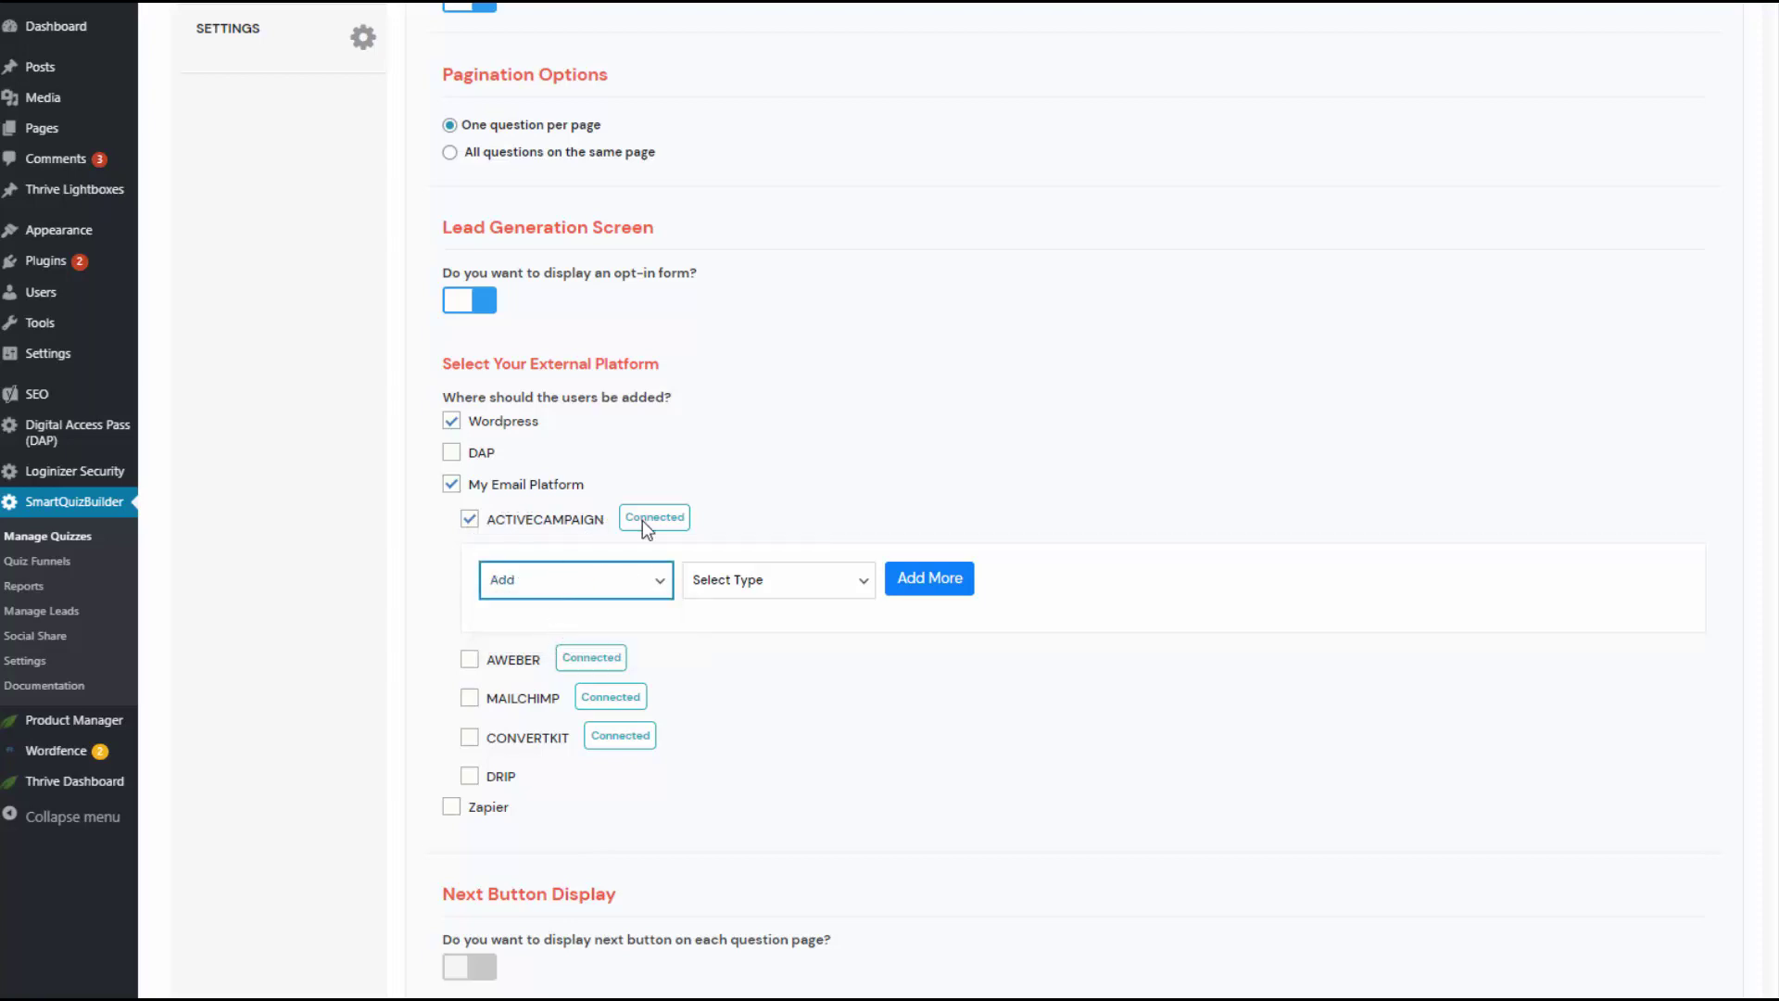
{"action": "left_click", "coordinate": [762, 582]}
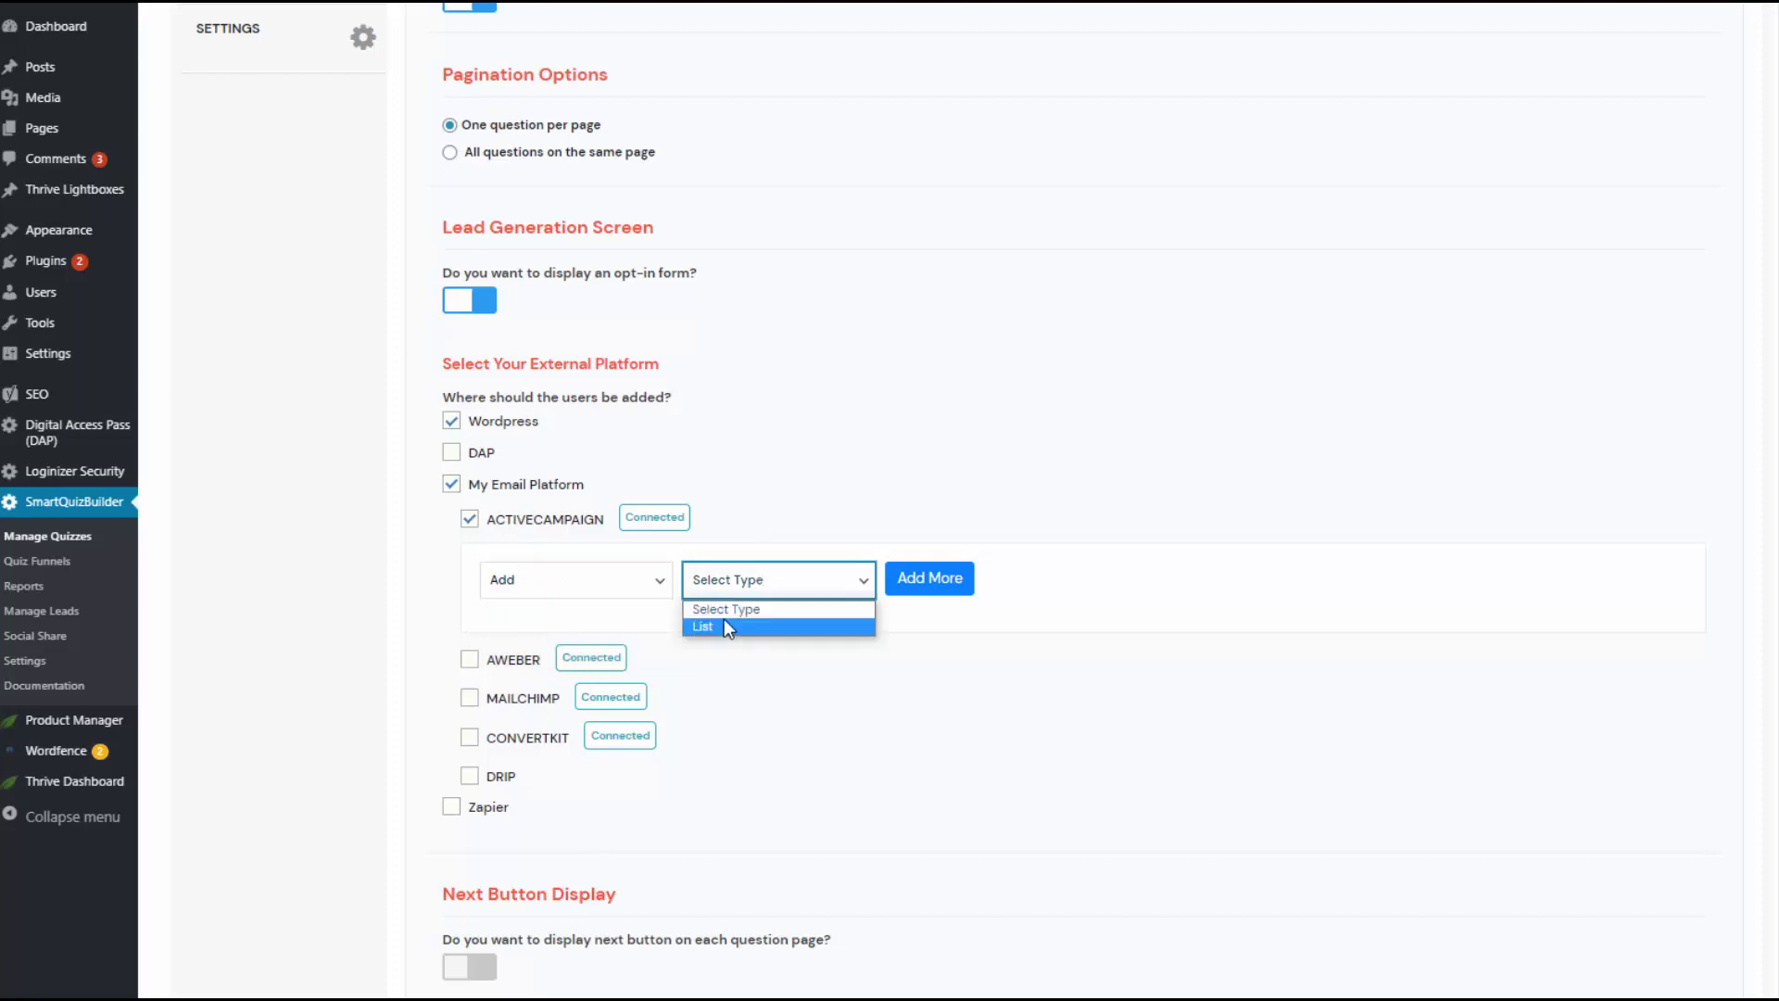
{"action": "left_click", "coordinate": [724, 619]}
{"action": "left_click", "coordinate": [958, 586]}
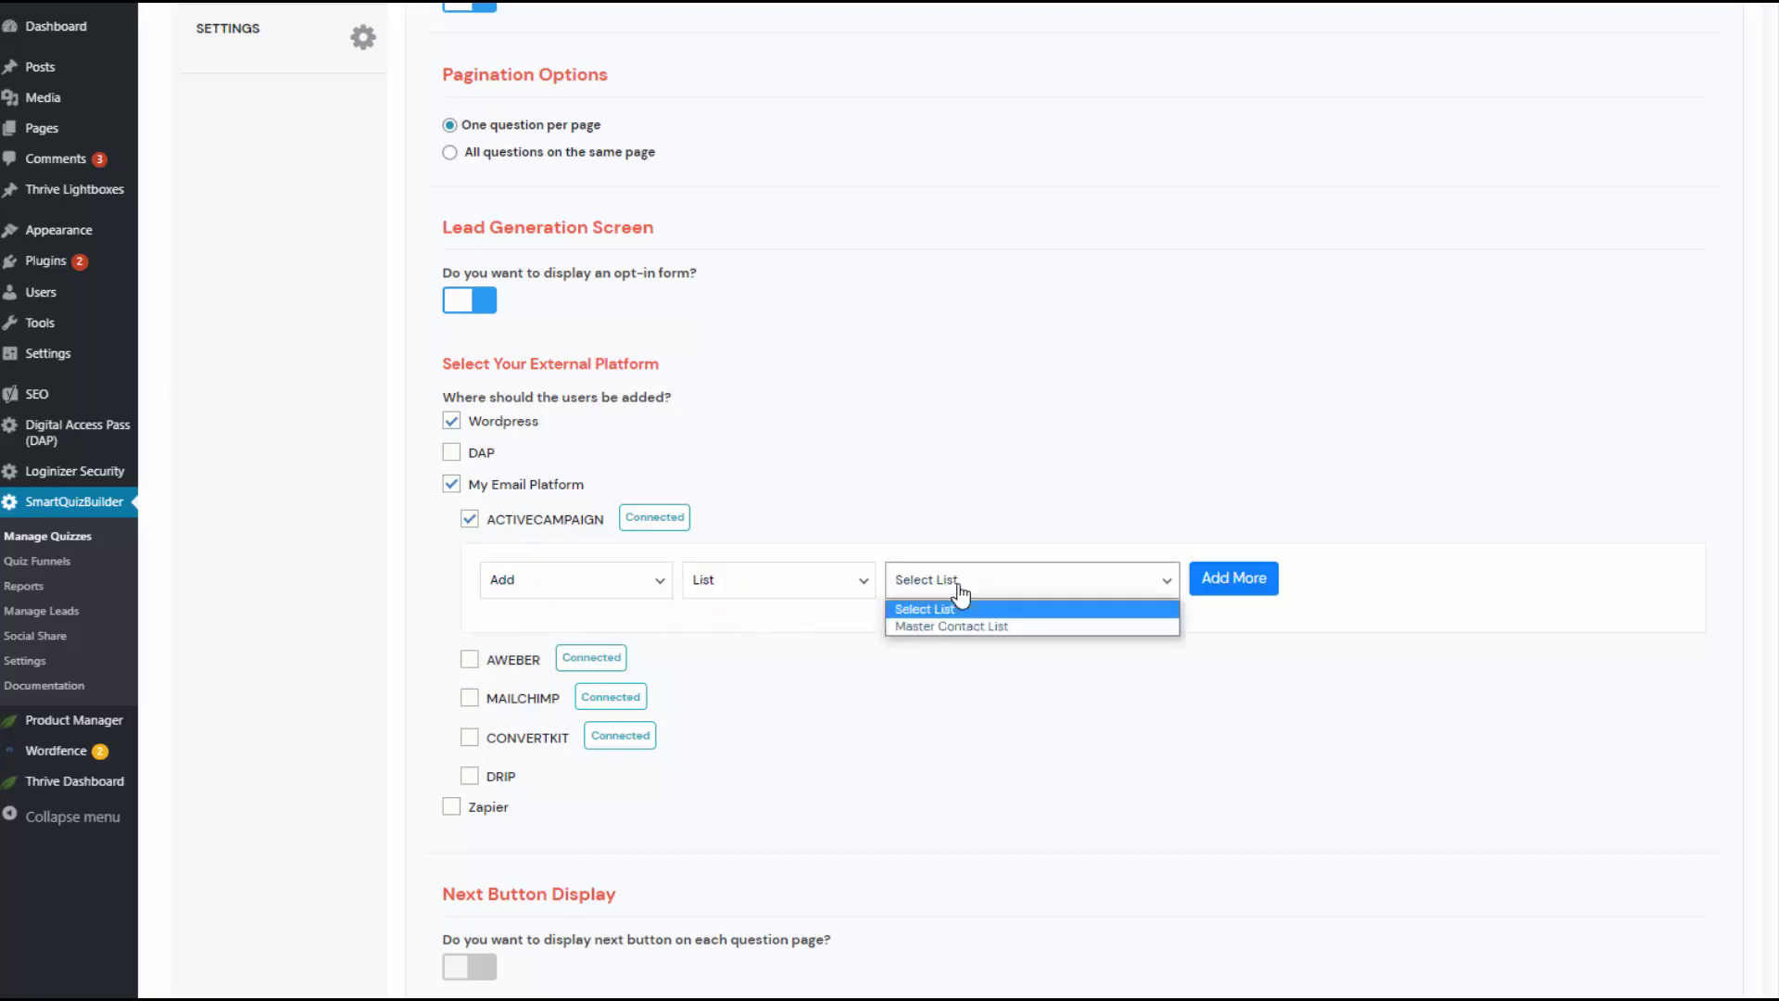
{"action": "left_click", "coordinate": [981, 626]}
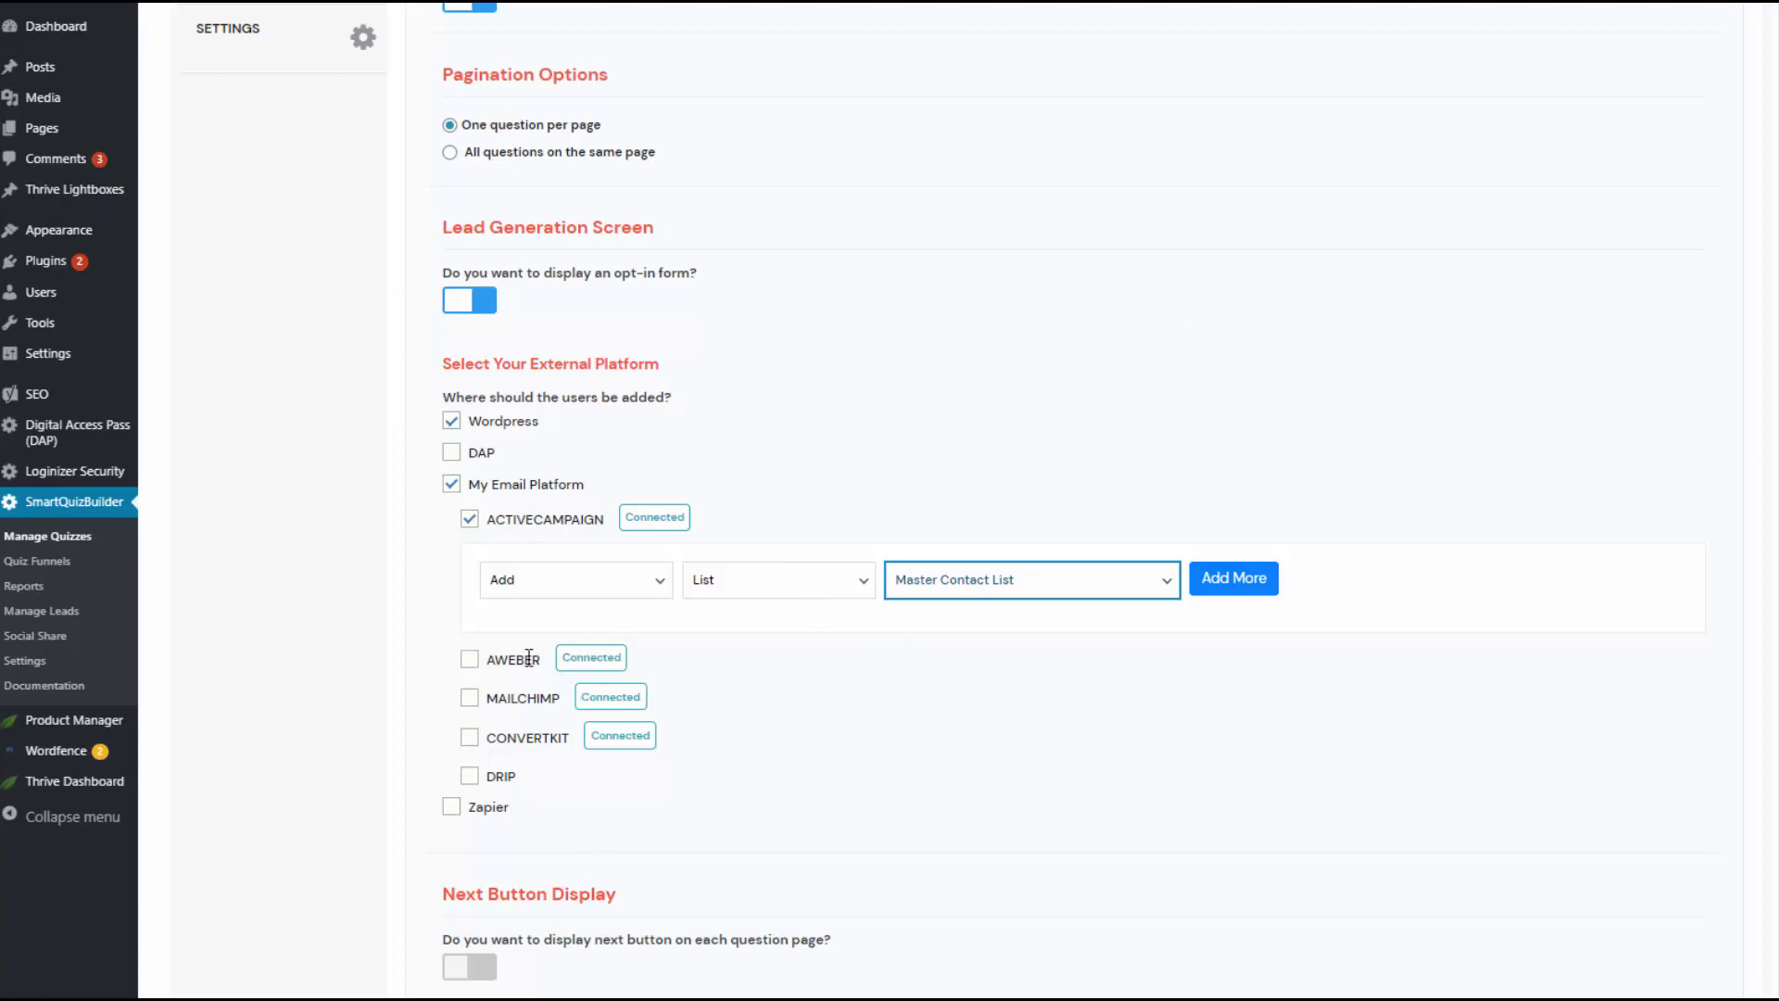
Enable Zapier as an additional external platform for the quiz's users
{"action": "left_click", "coordinate": [453, 807]}
{"action": "scroll", "coordinate": [794, 781], "scroll_direction": "down", "scroll_amount": 1}
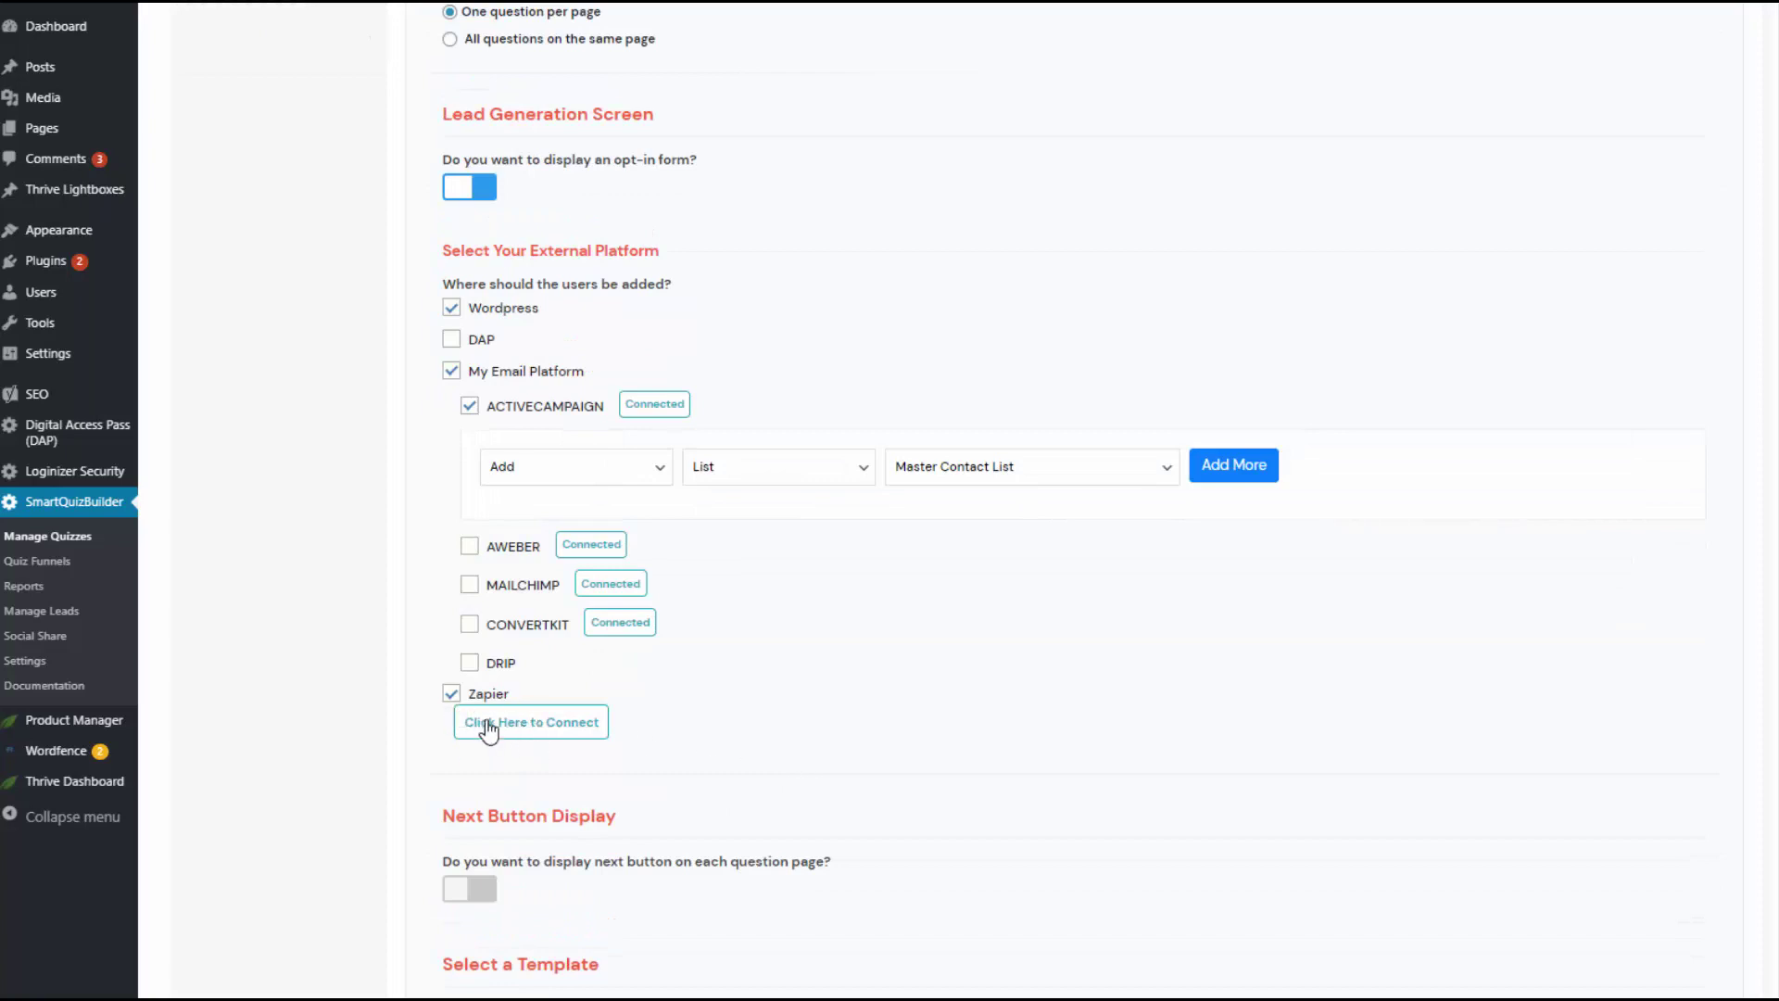
{"action": "scroll", "coordinate": [541, 587], "scroll_direction": "up", "scroll_amount": 2}
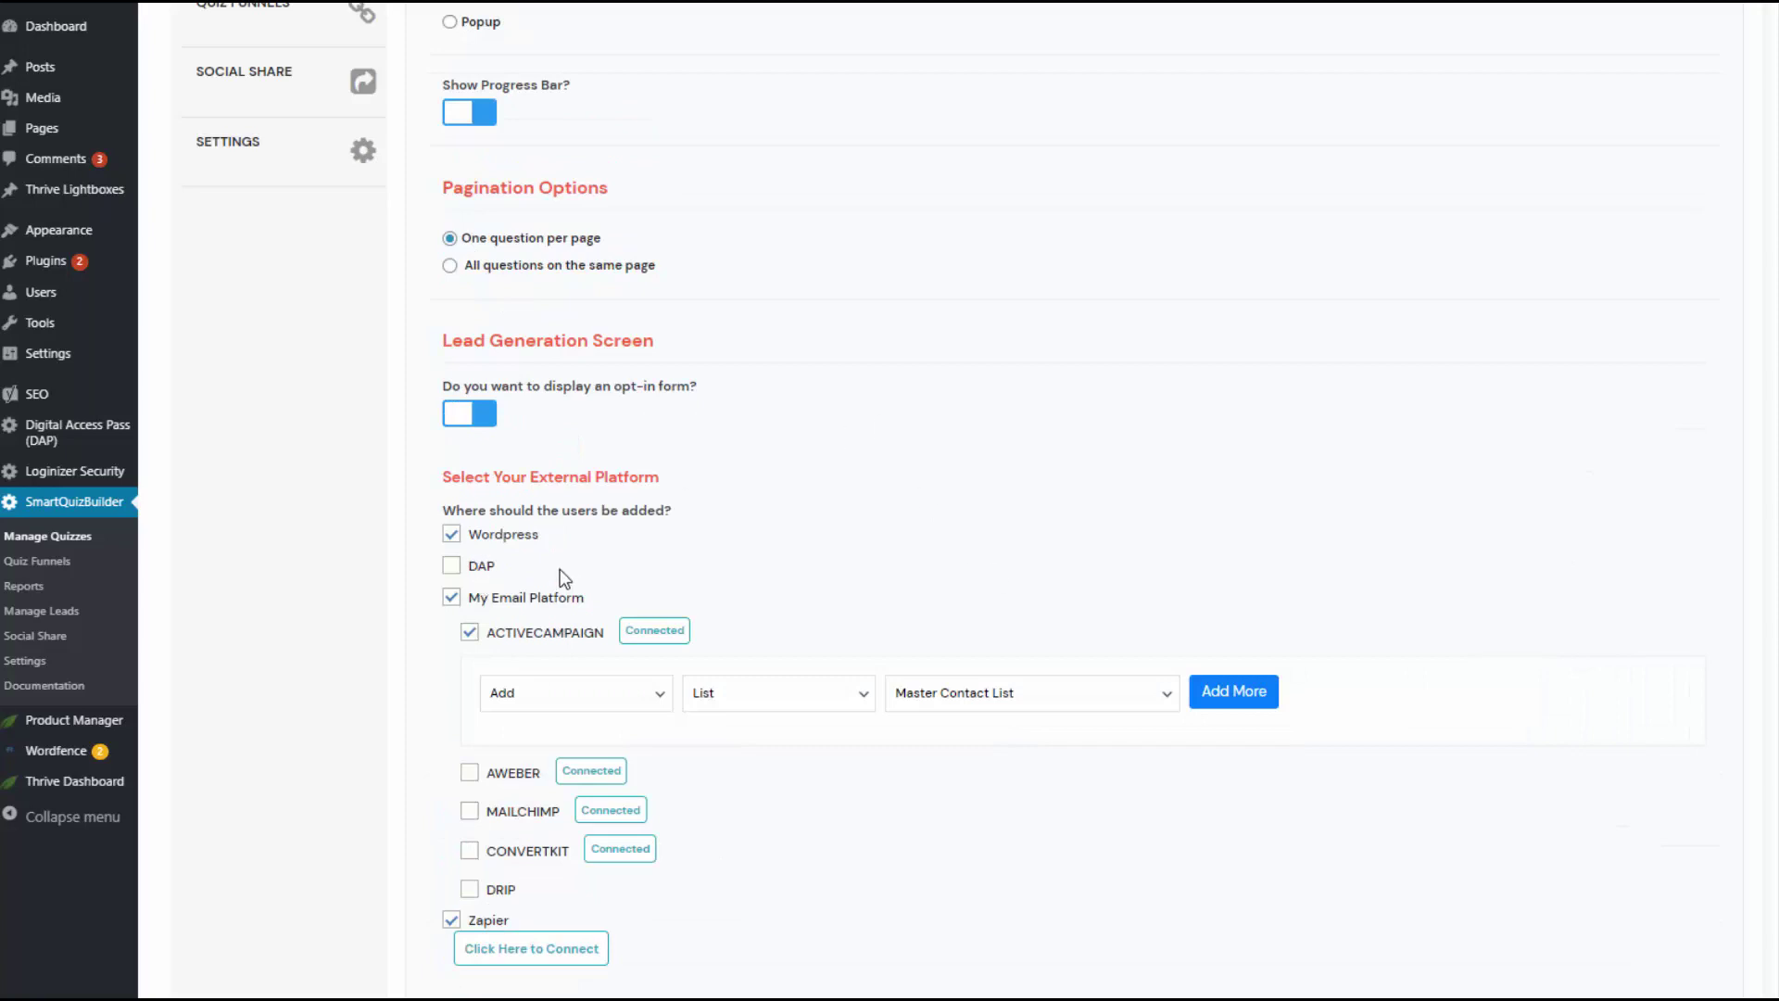
Enable DAP as an external platform for the quiz's users and assign them to New Product
{"action": "left_click", "coordinate": [451, 567]}
{"action": "left_click", "coordinate": [608, 605]}
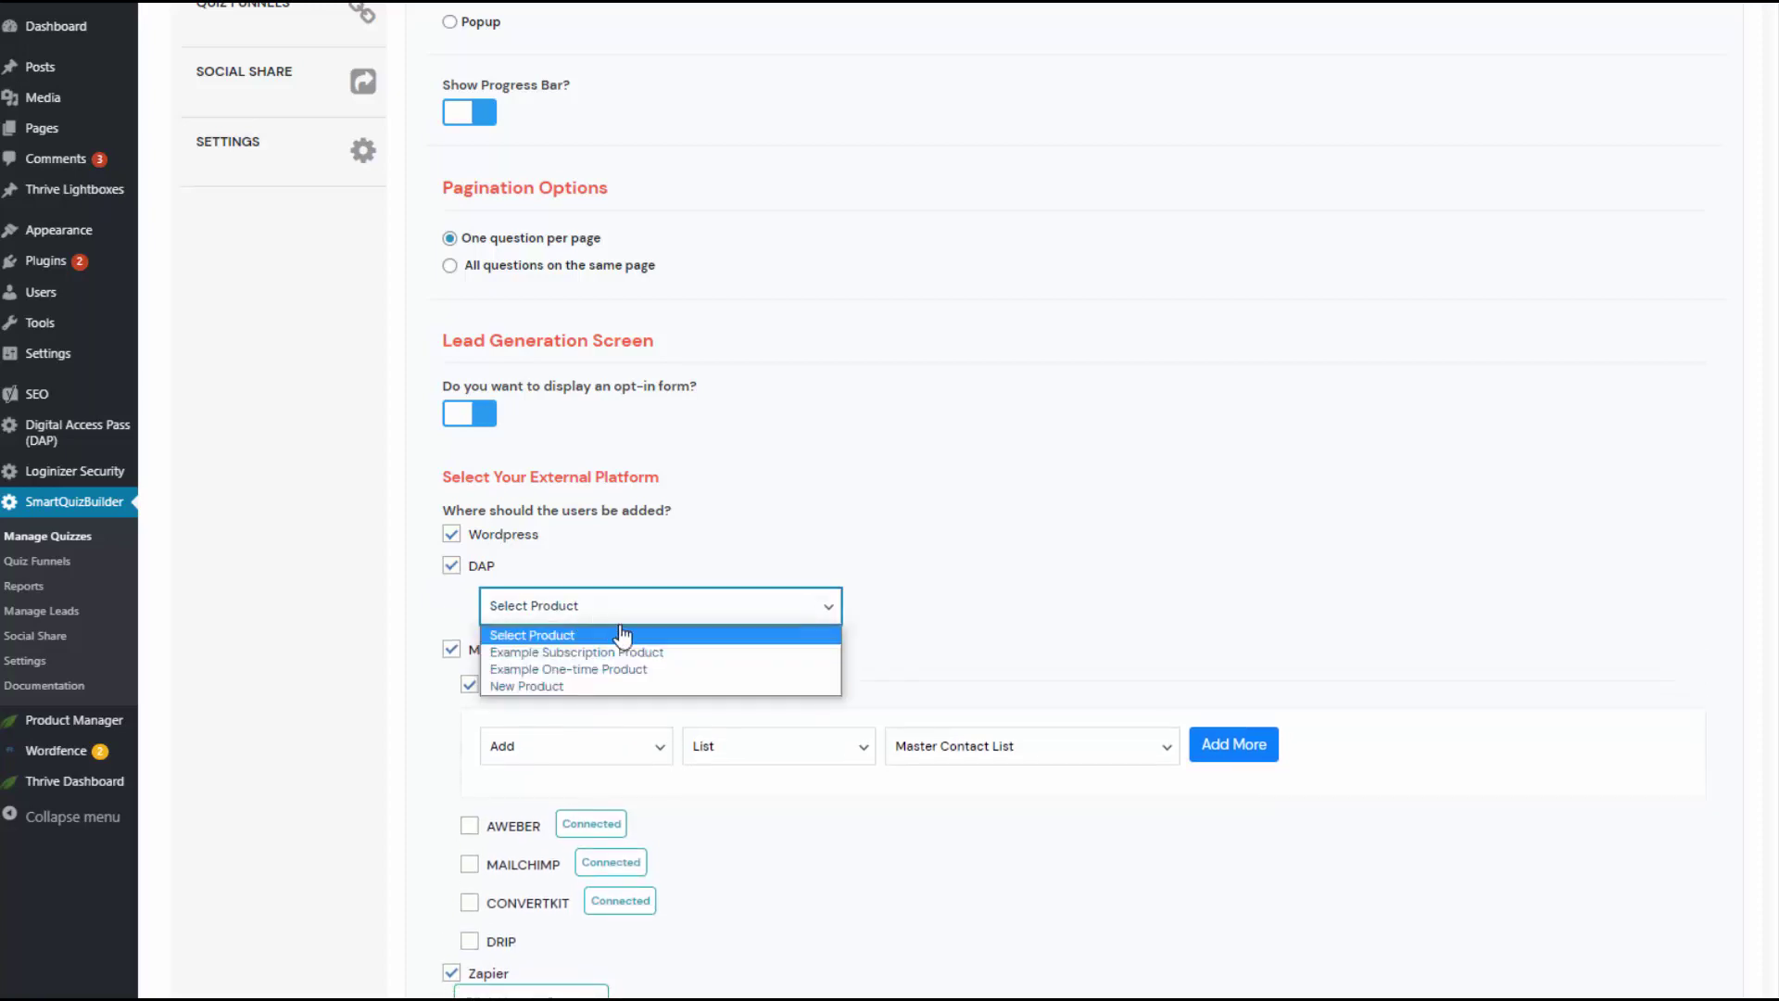
{"action": "left_click", "coordinate": [553, 686]}
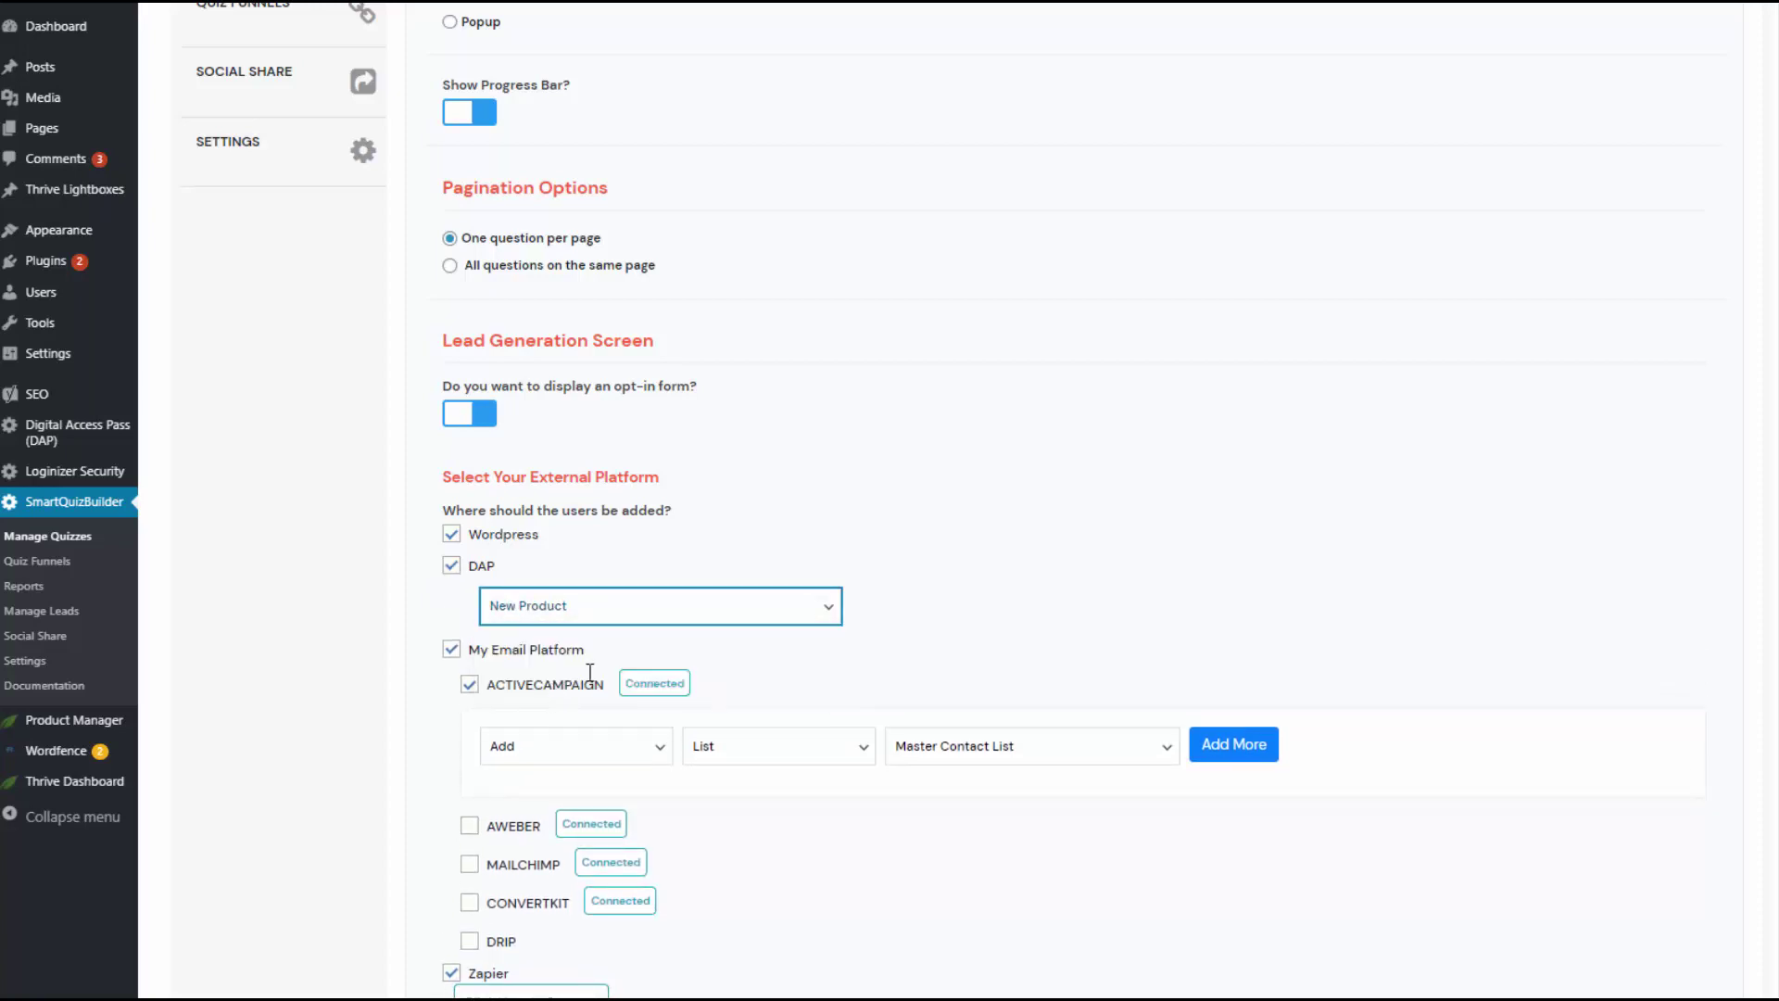
Open the outcome tag settings of the quiz, review the tag field for The World Changer, and close them without saving
{"action": "scroll", "coordinate": [534, 897], "scroll_direction": "up", "scroll_amount": 3}
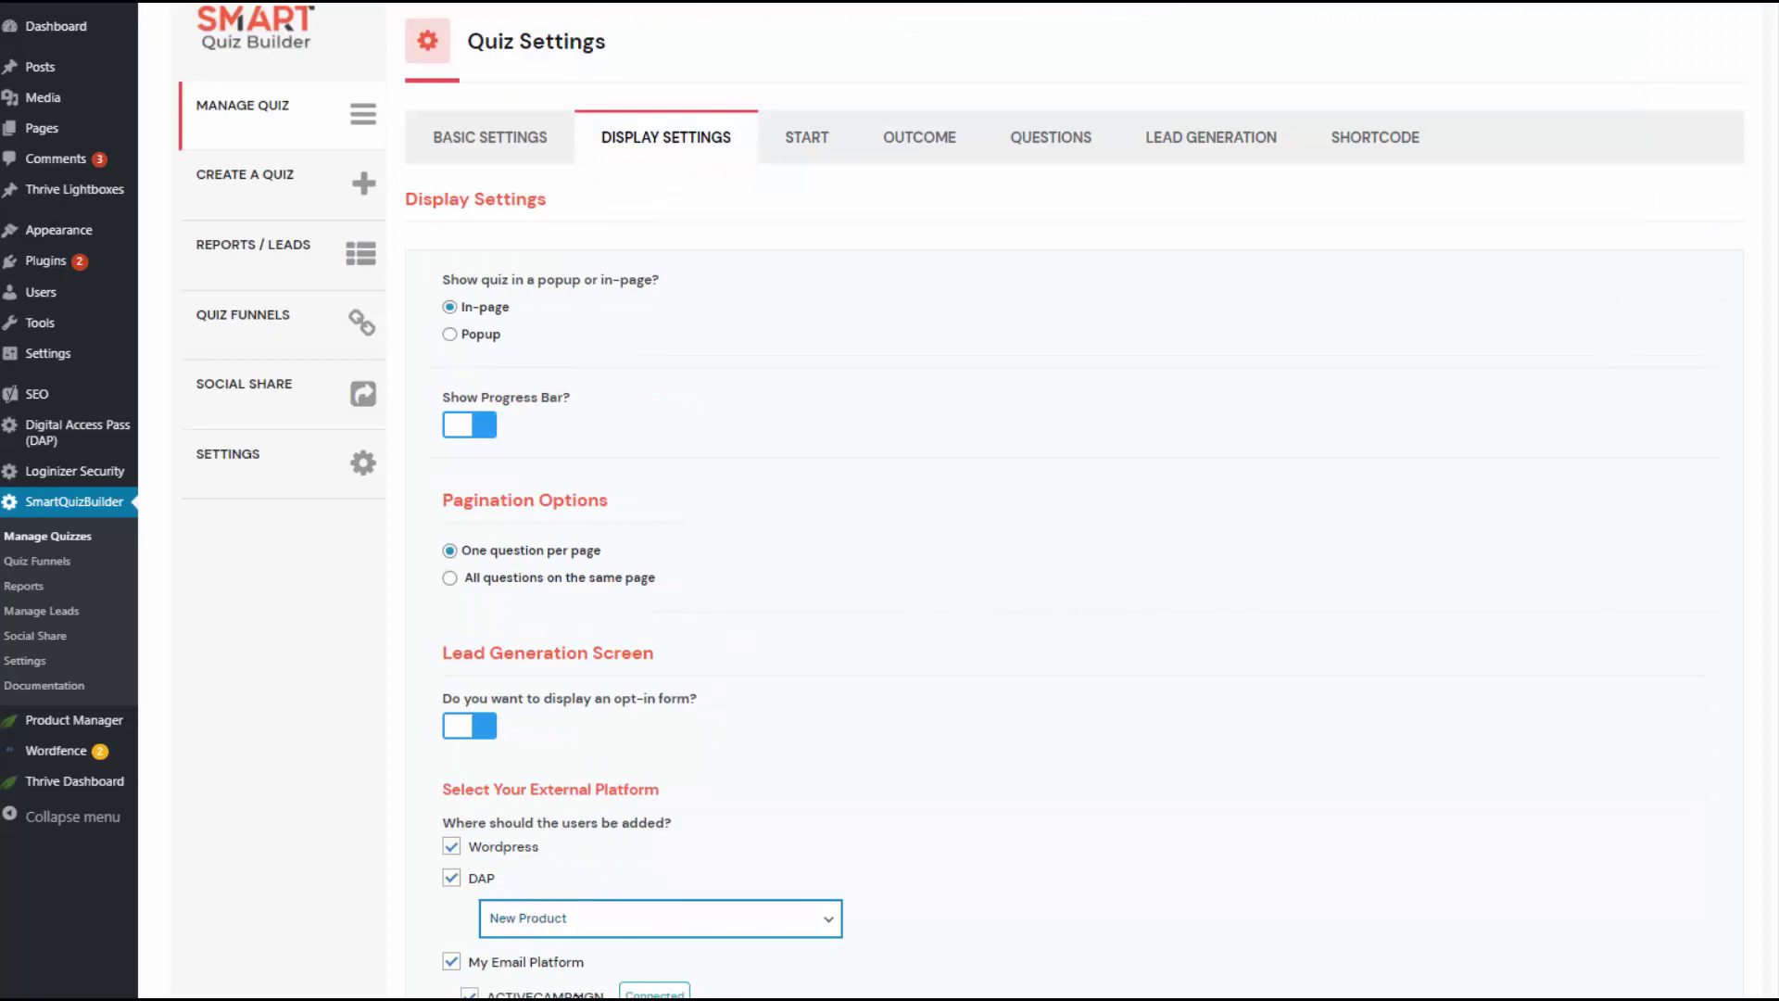
{"action": "left_click", "coordinate": [918, 146]}
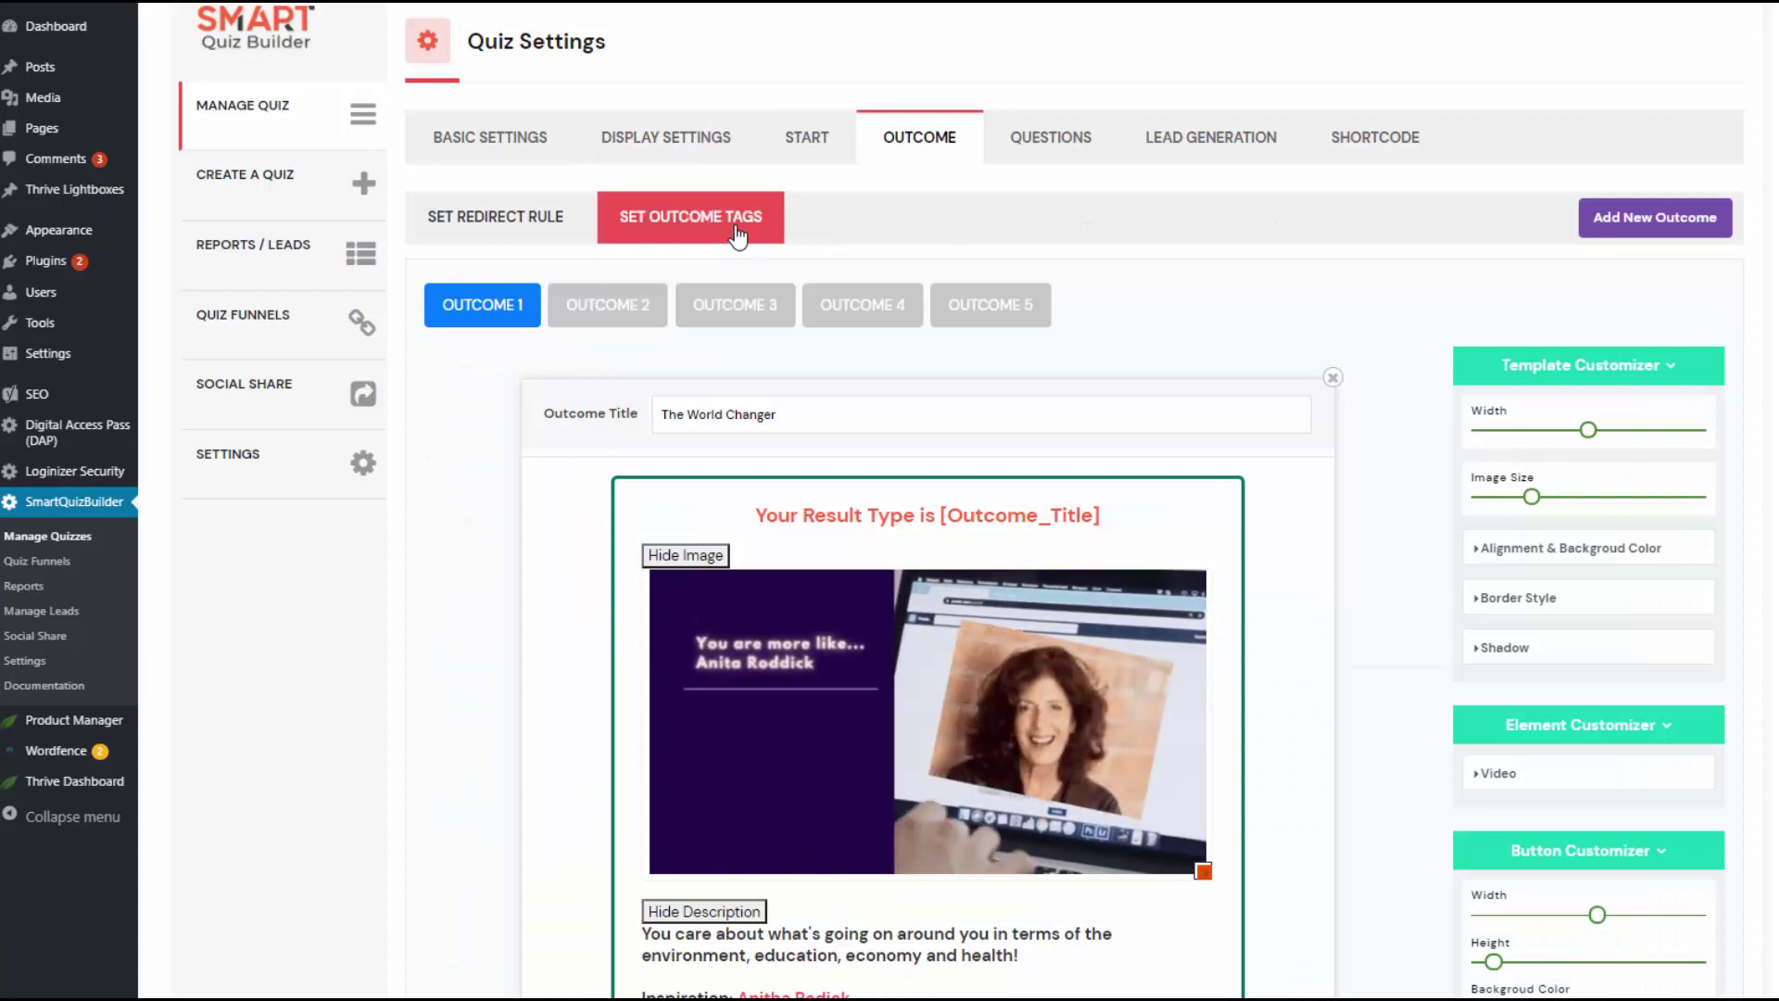
{"action": "left_click", "coordinate": [723, 230]}
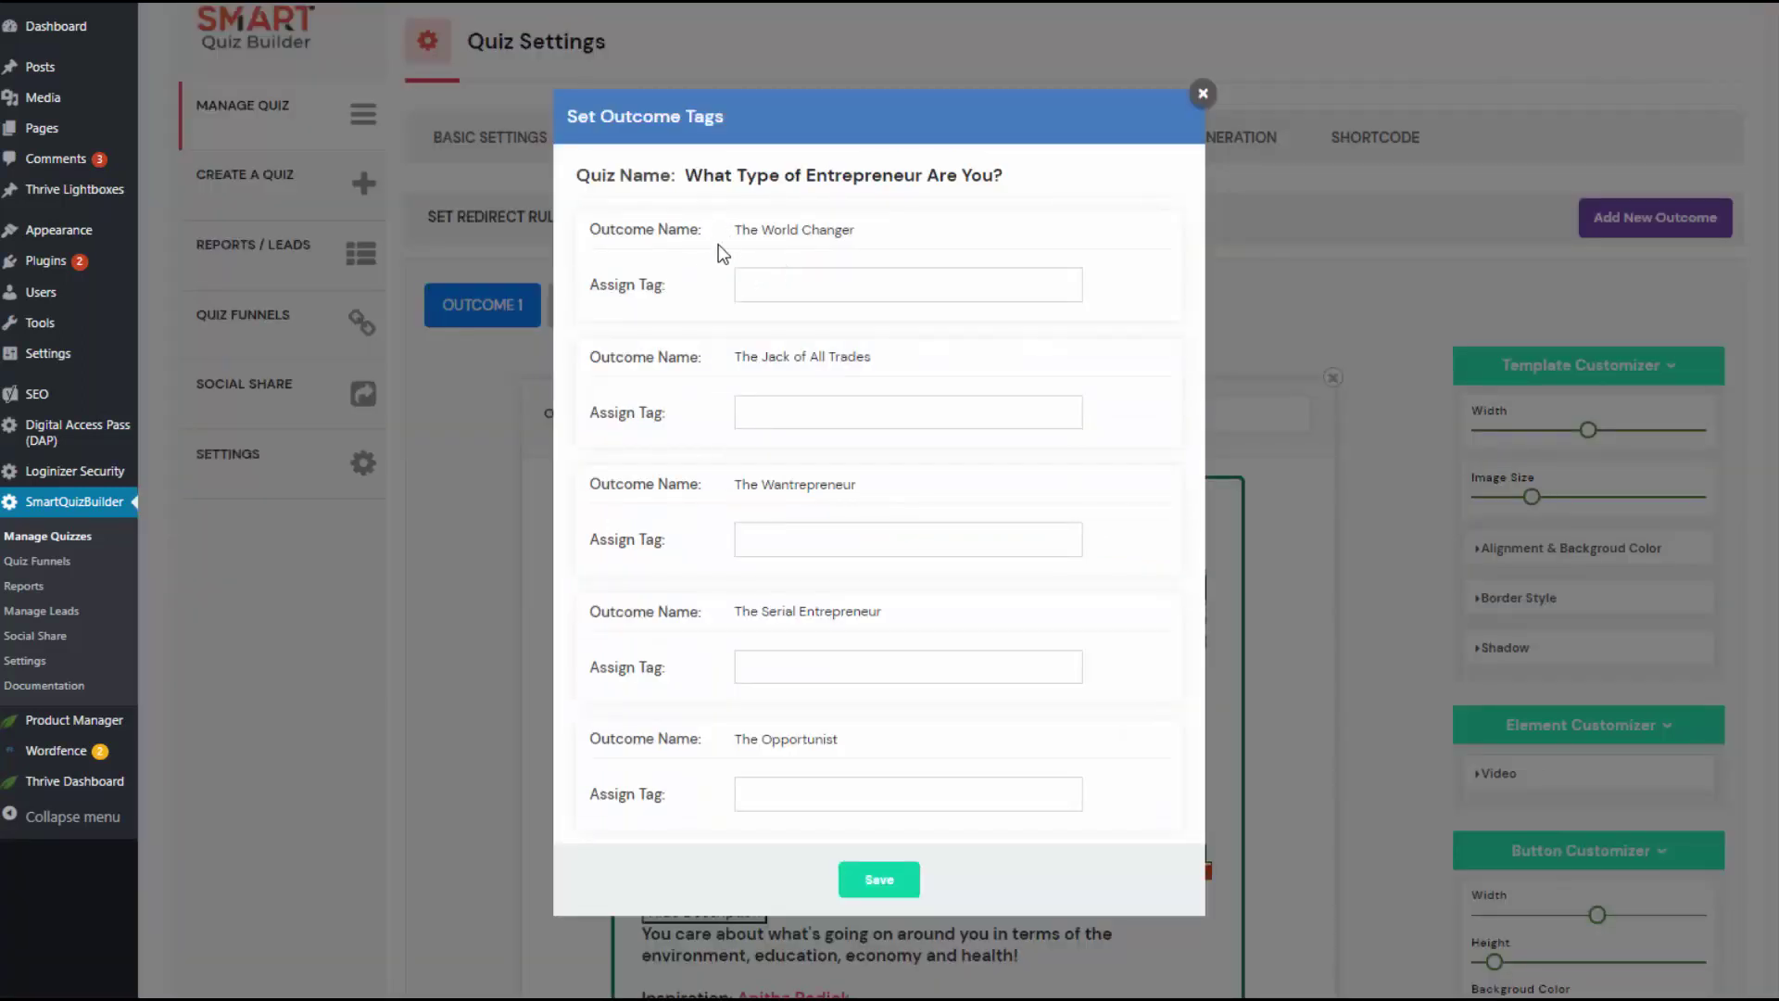
{"action": "left_click", "coordinate": [744, 287]}
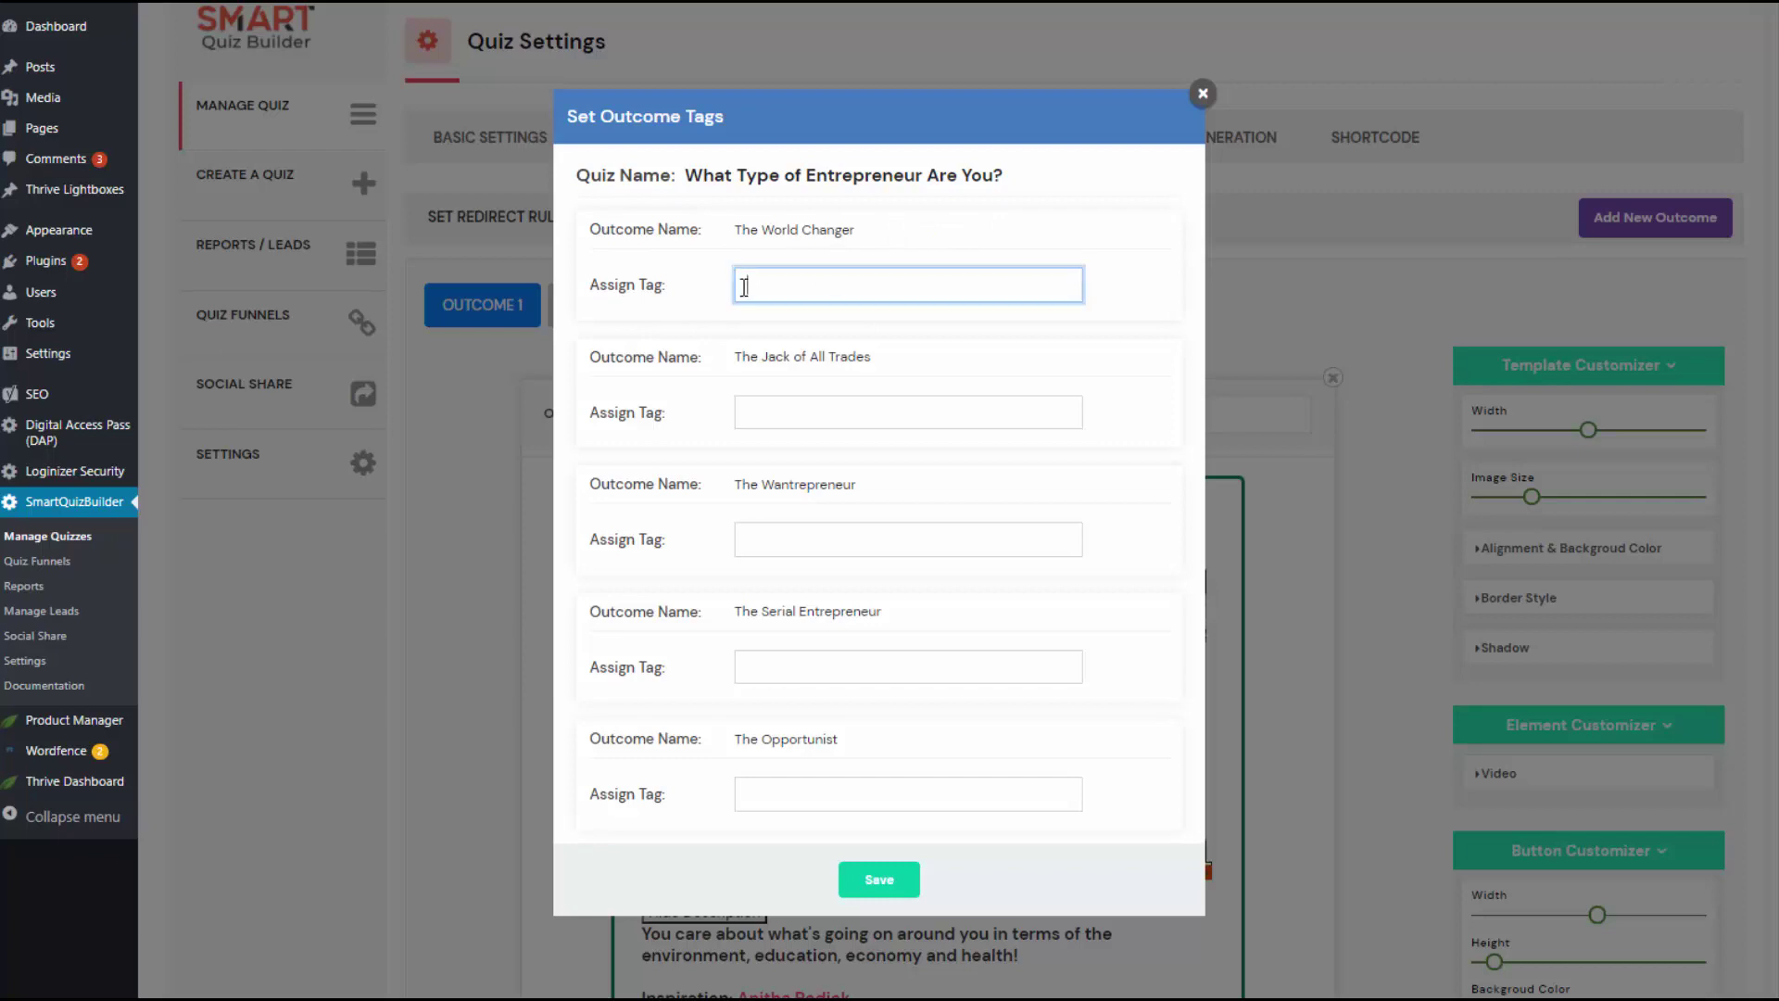
{"action": "left_click", "coordinate": [1202, 94]}
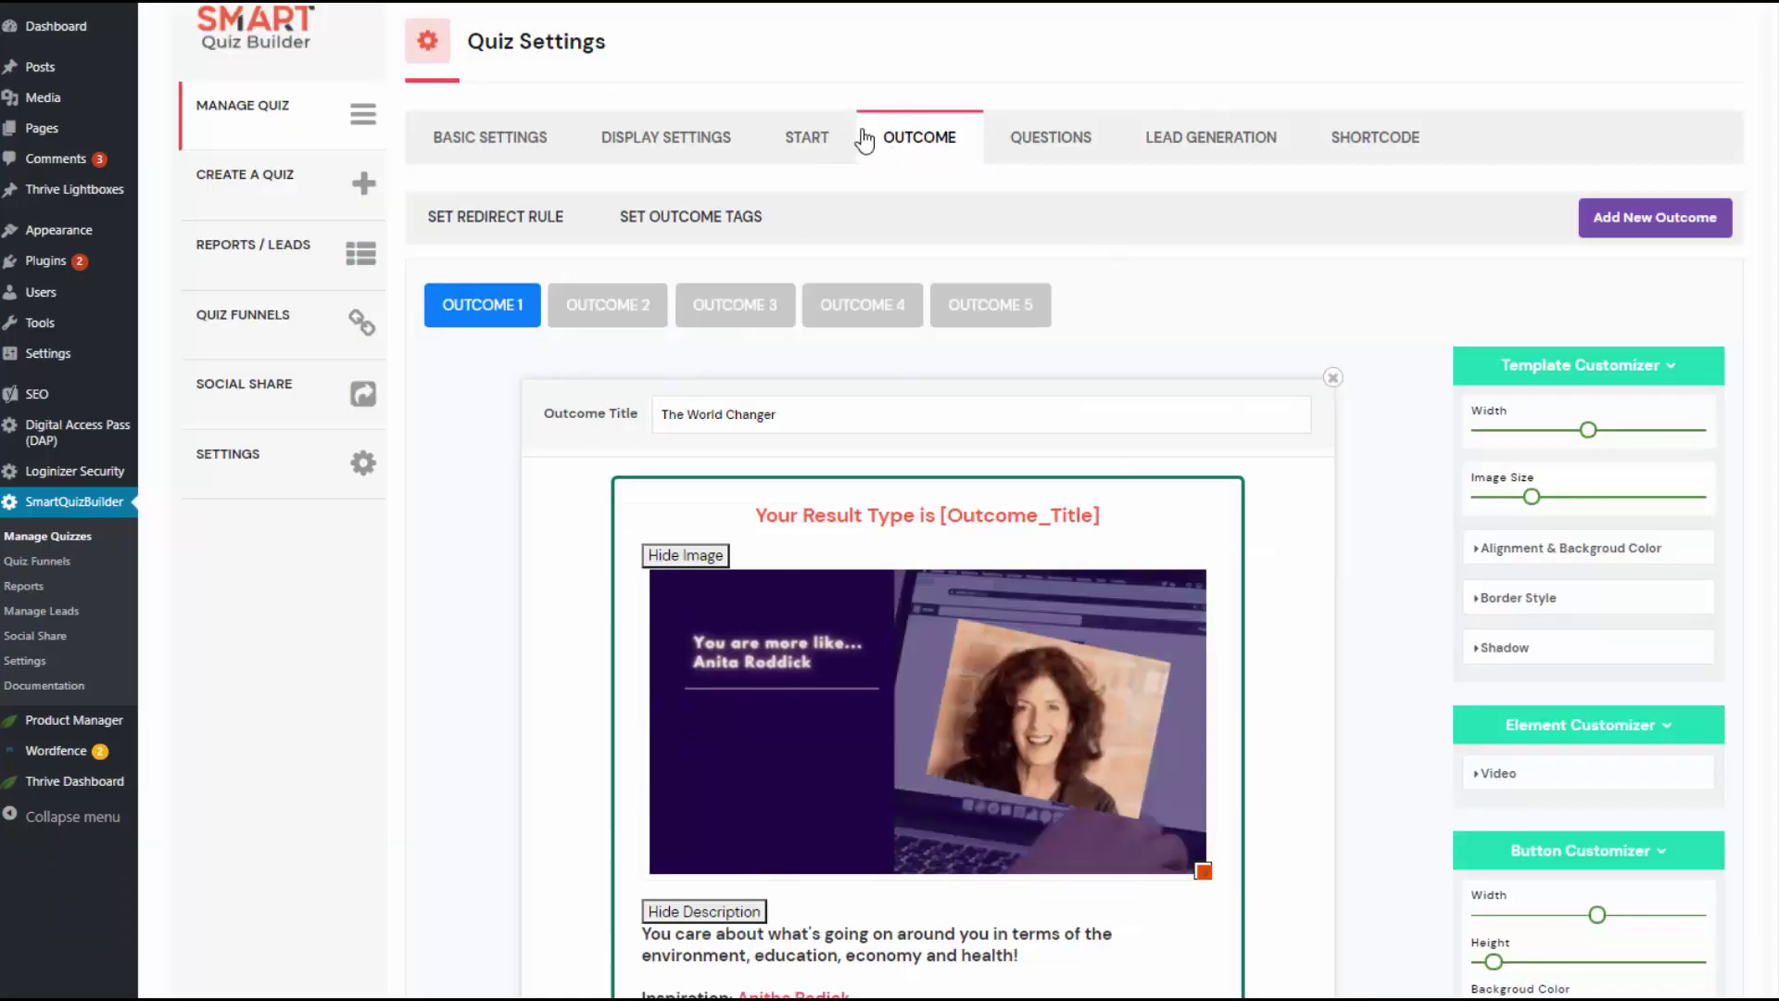
Return to the quiz's display settings and review the external platform selections
{"action": "left_click", "coordinate": [666, 137]}
{"action": "scroll", "coordinate": [642, 558], "scroll_direction": "down", "scroll_amount": 5}
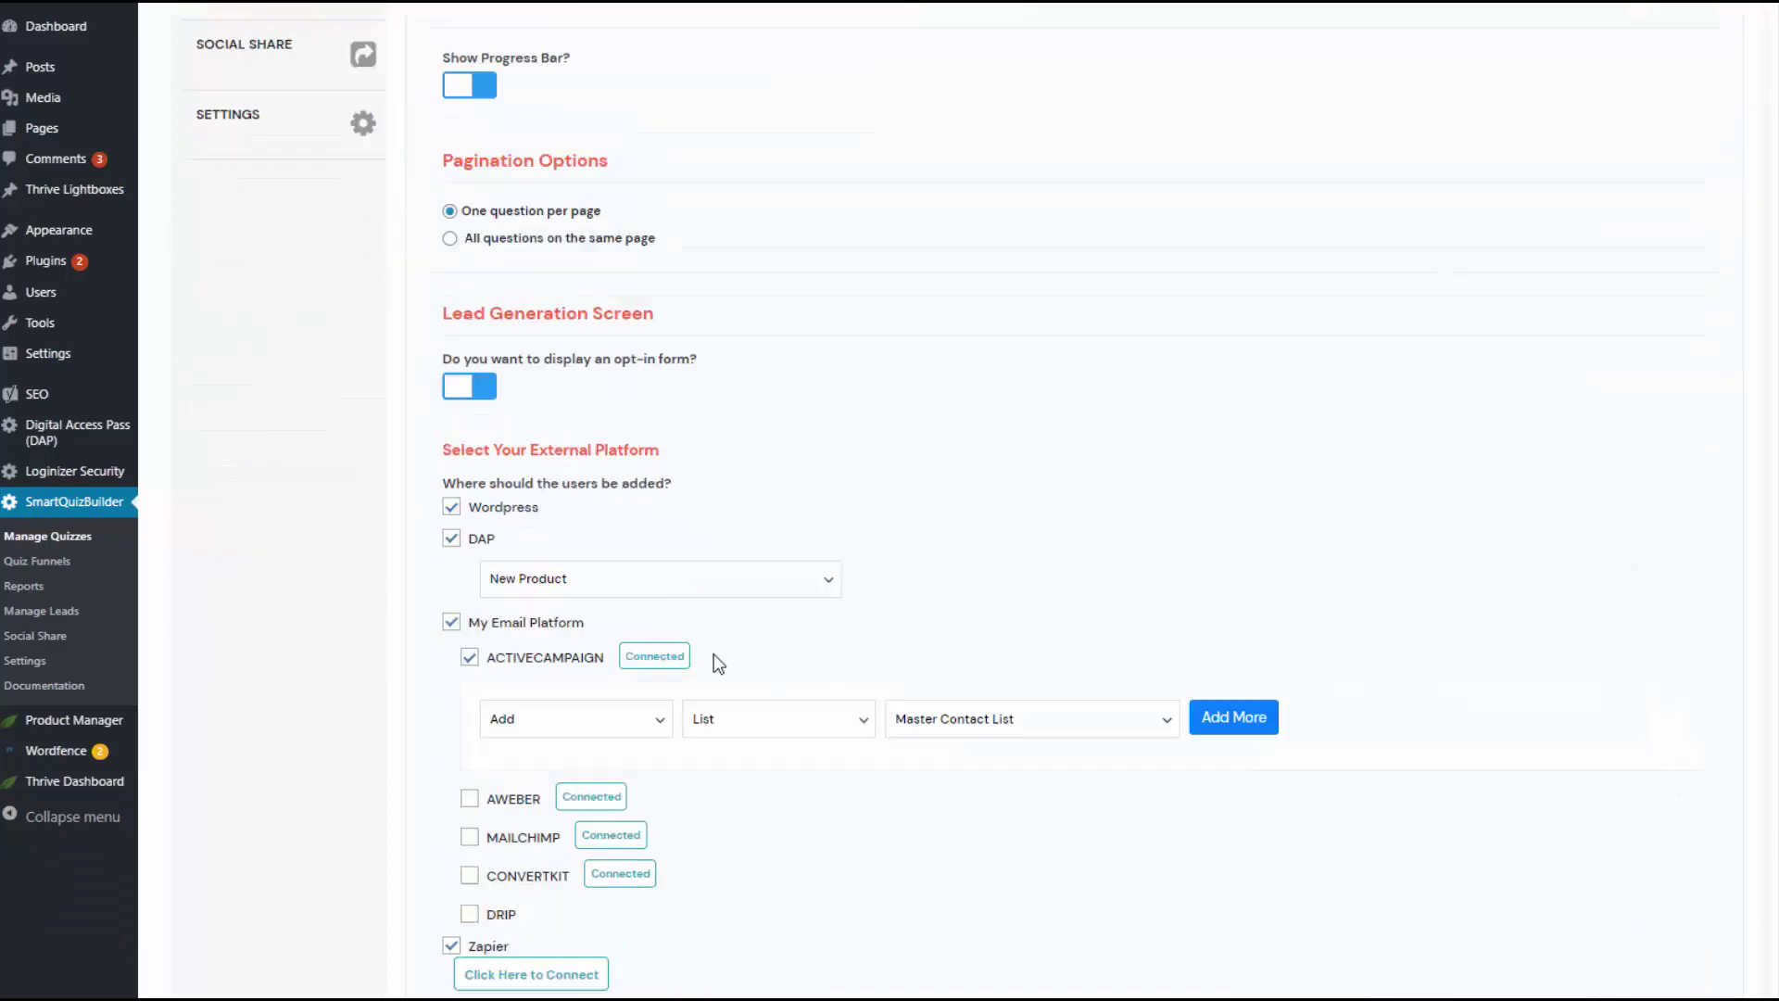
{"action": "scroll", "coordinate": [604, 635], "scroll_direction": "down", "scroll_amount": 1}
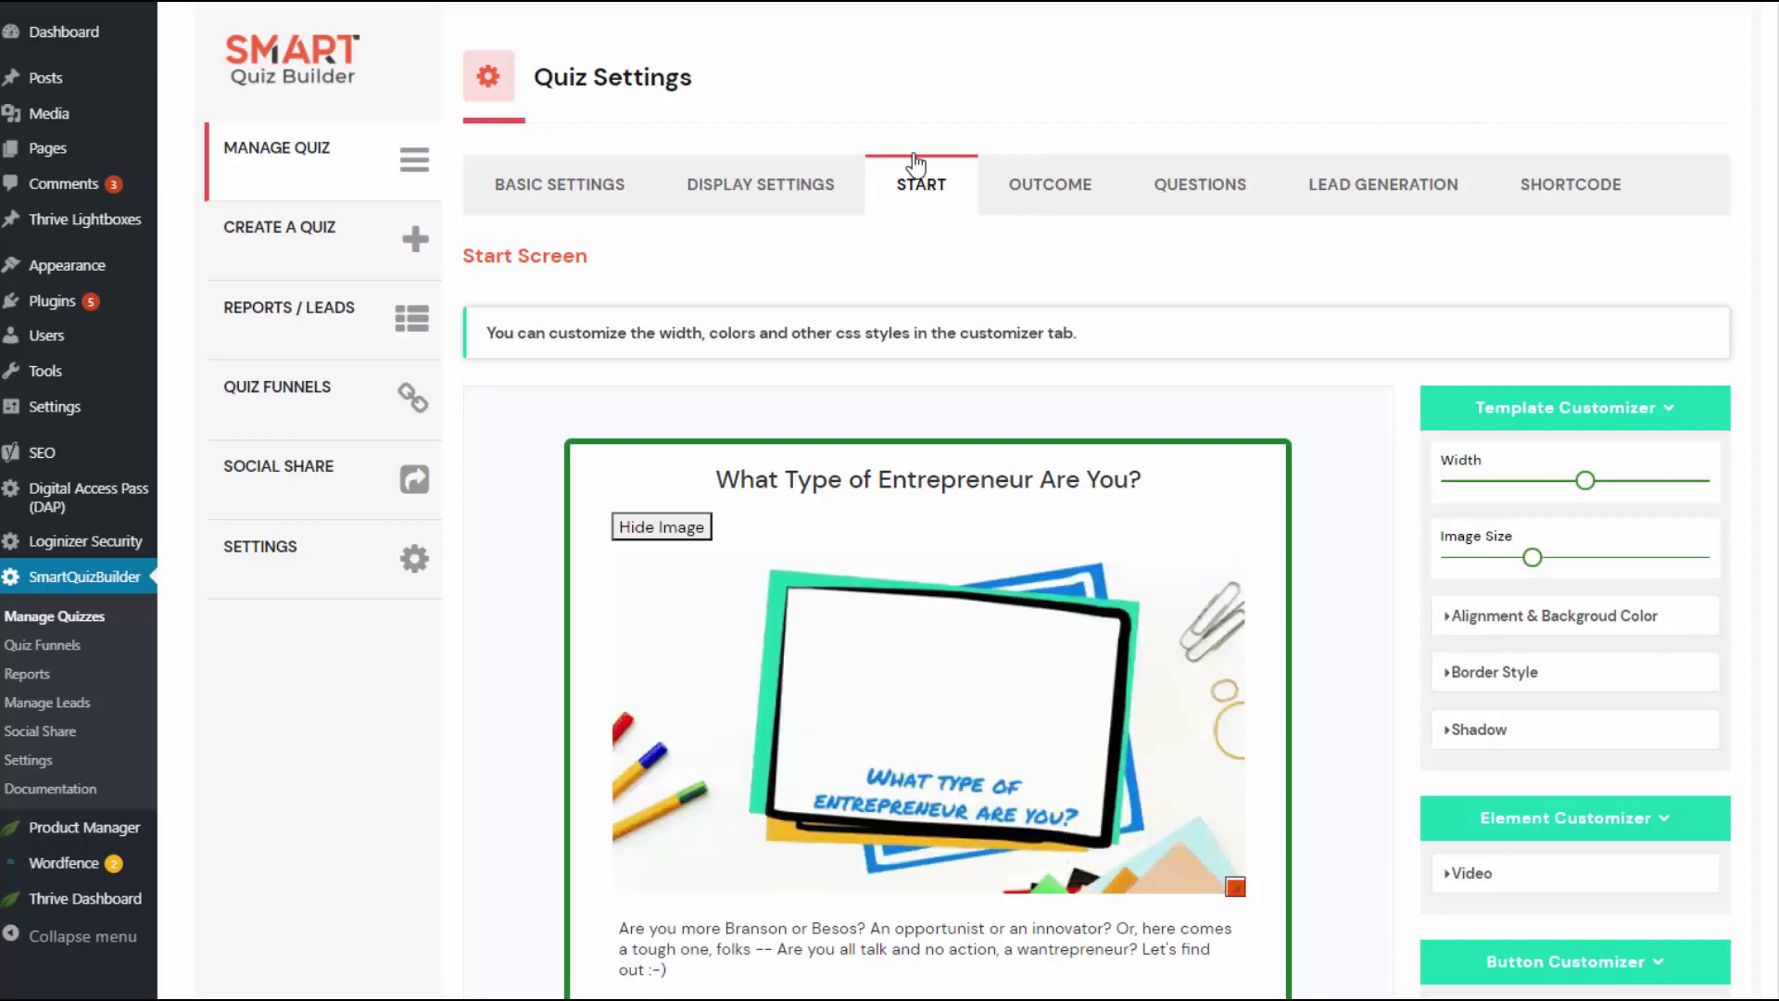
Inspect the start screen by opening its description and the TAKE THIS QUIZ text for editing, leaving both as they are
{"action": "scroll", "coordinate": [926, 556], "scroll_direction": "down", "scroll_amount": 2}
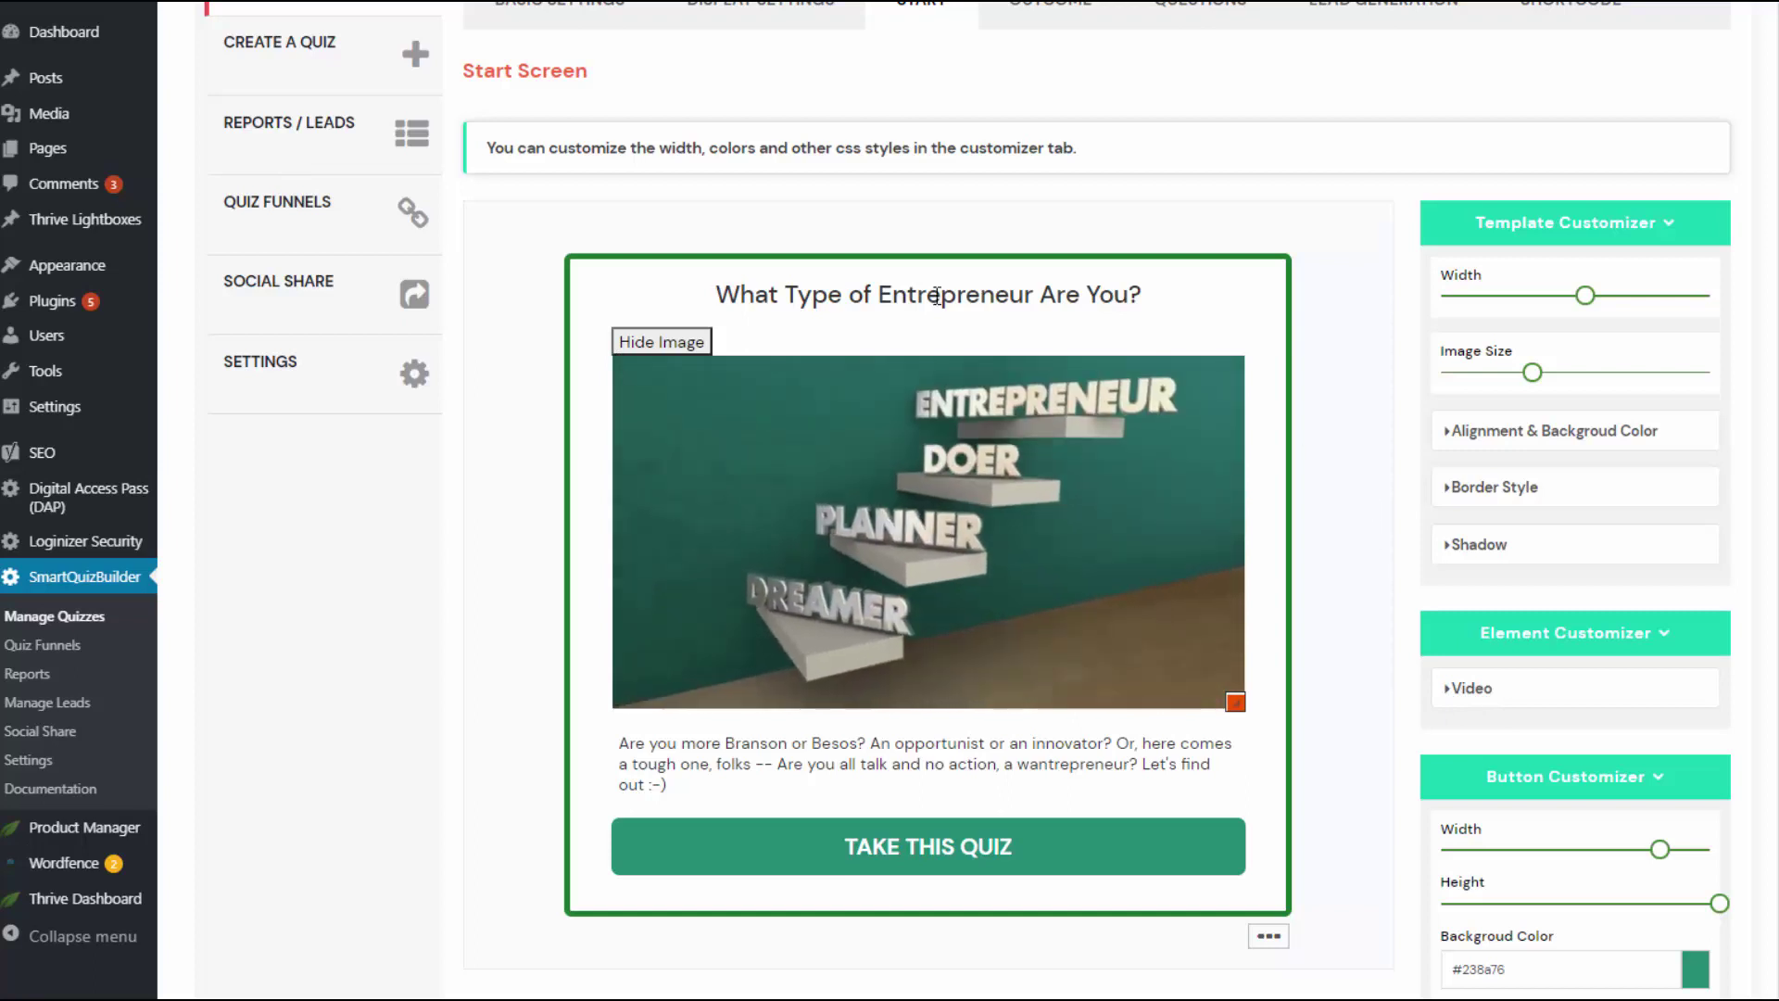
{"action": "left_click", "coordinate": [666, 763]}
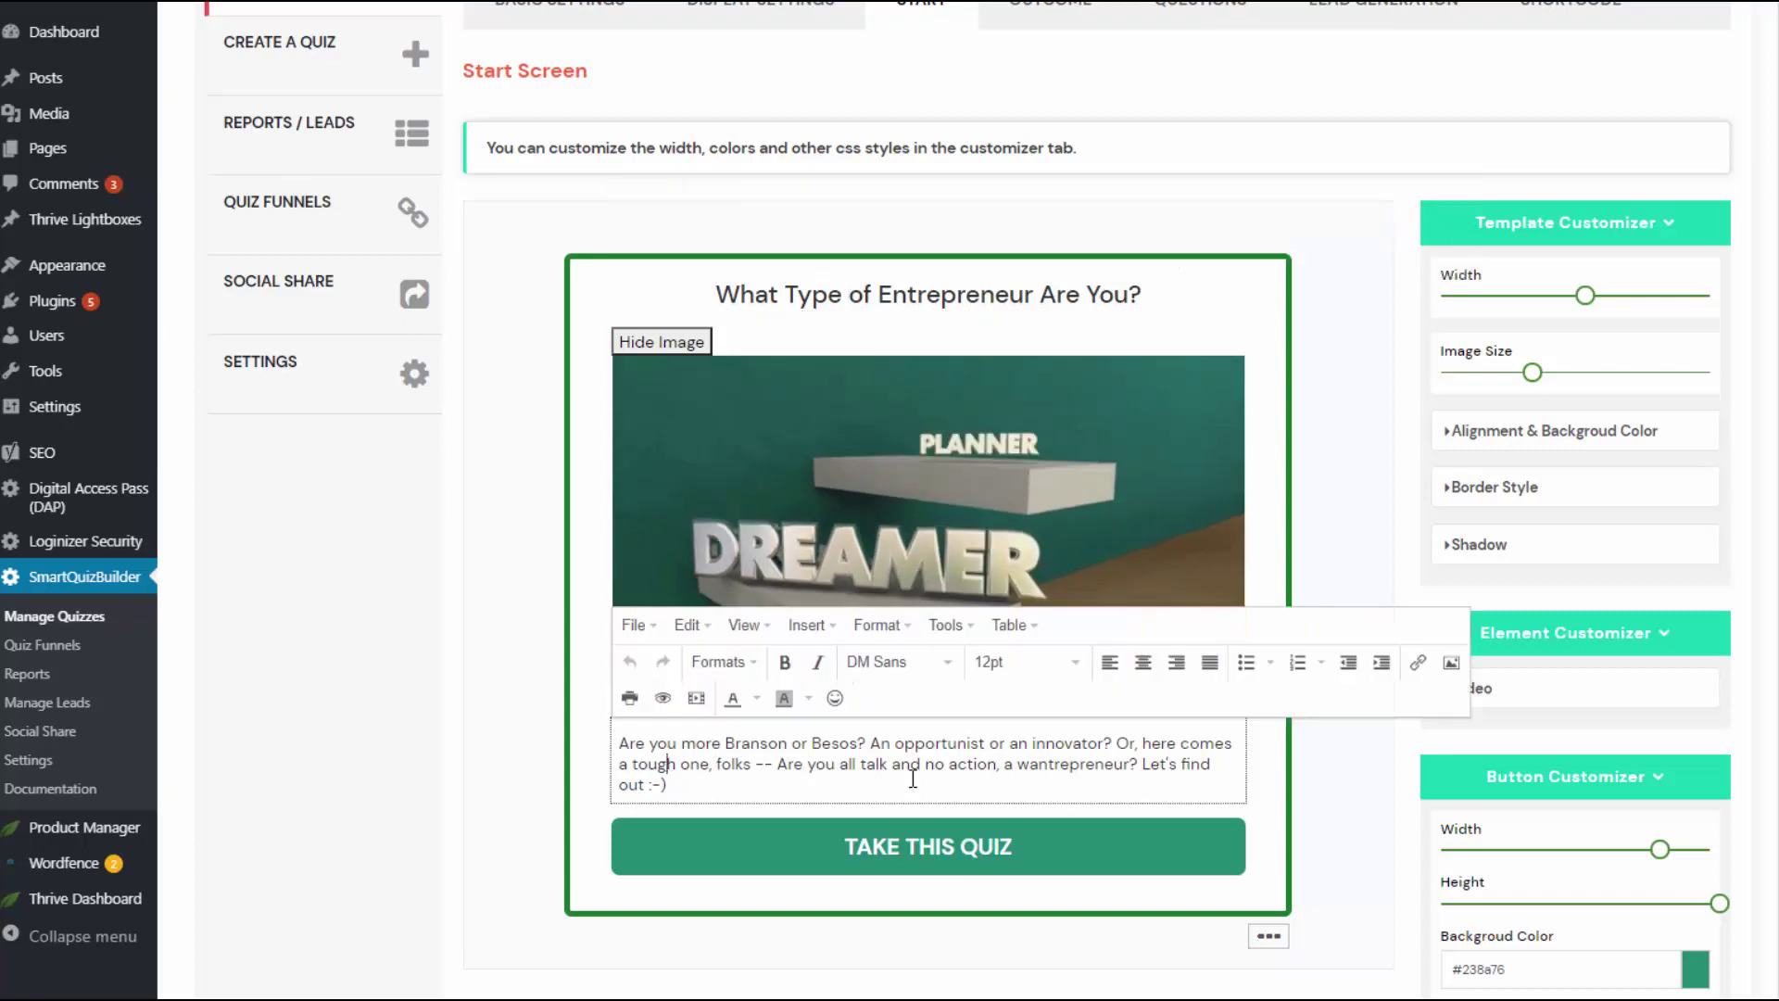
{"action": "left_click", "coordinate": [520, 735]}
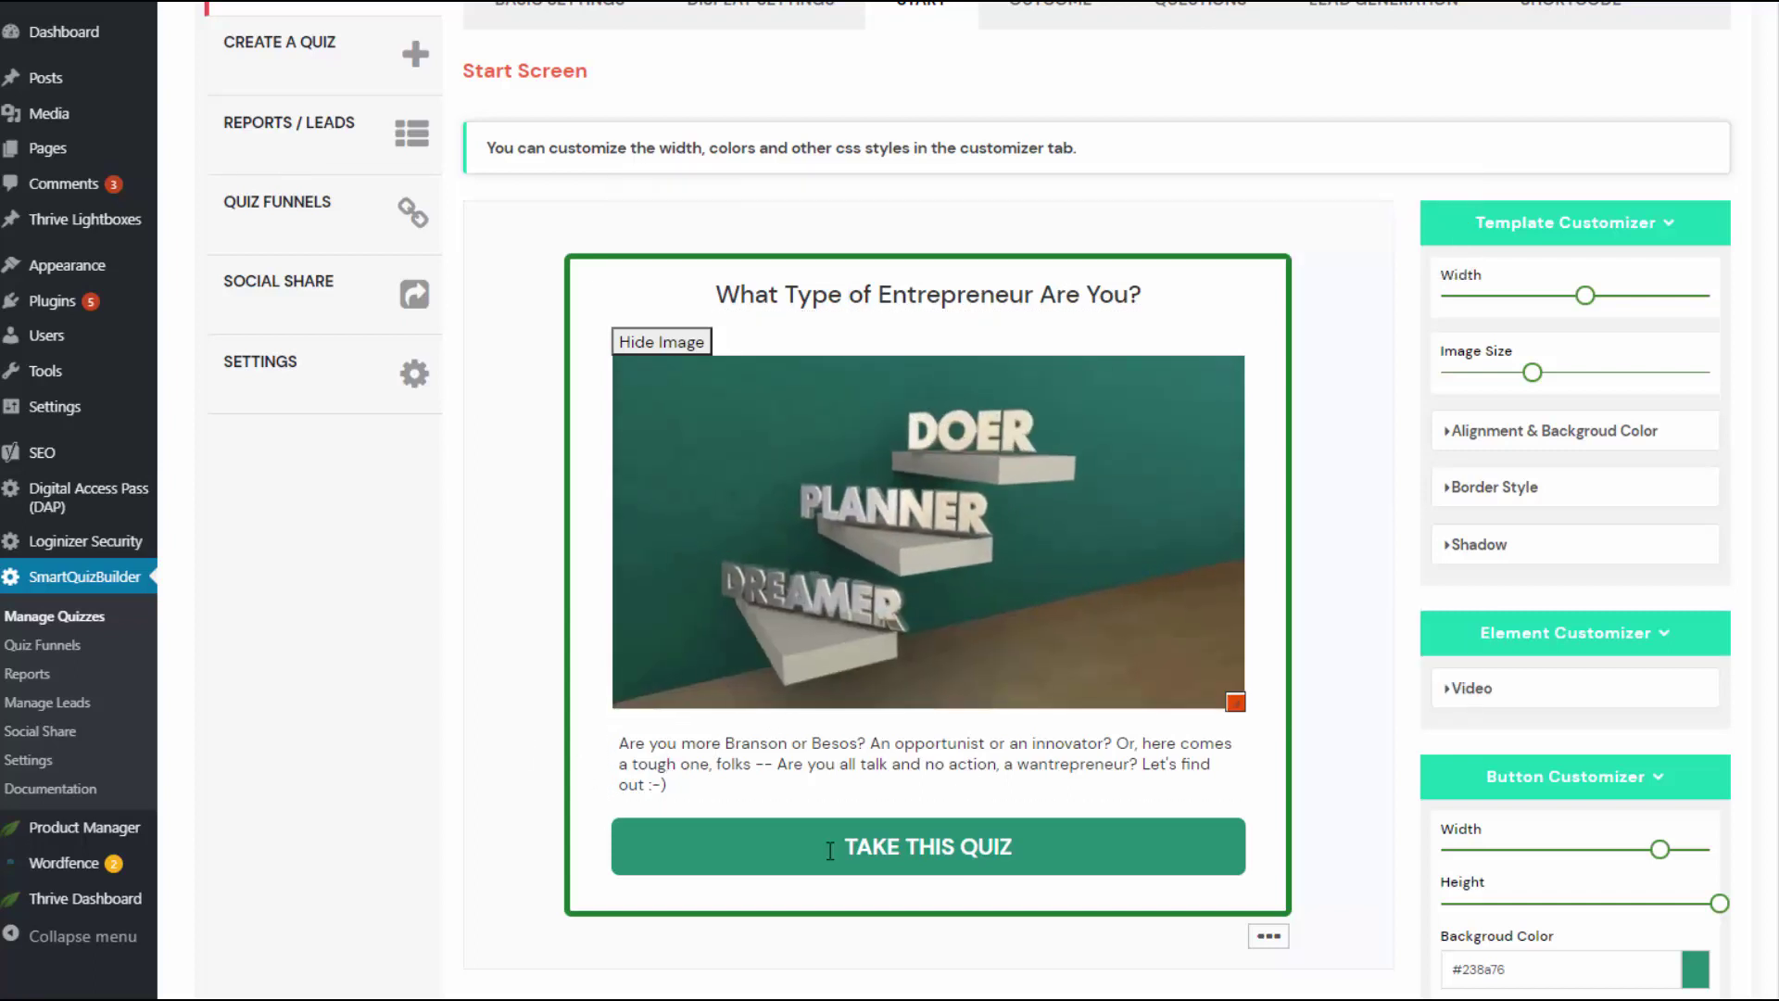
{"action": "left_click", "coordinate": [1136, 854]}
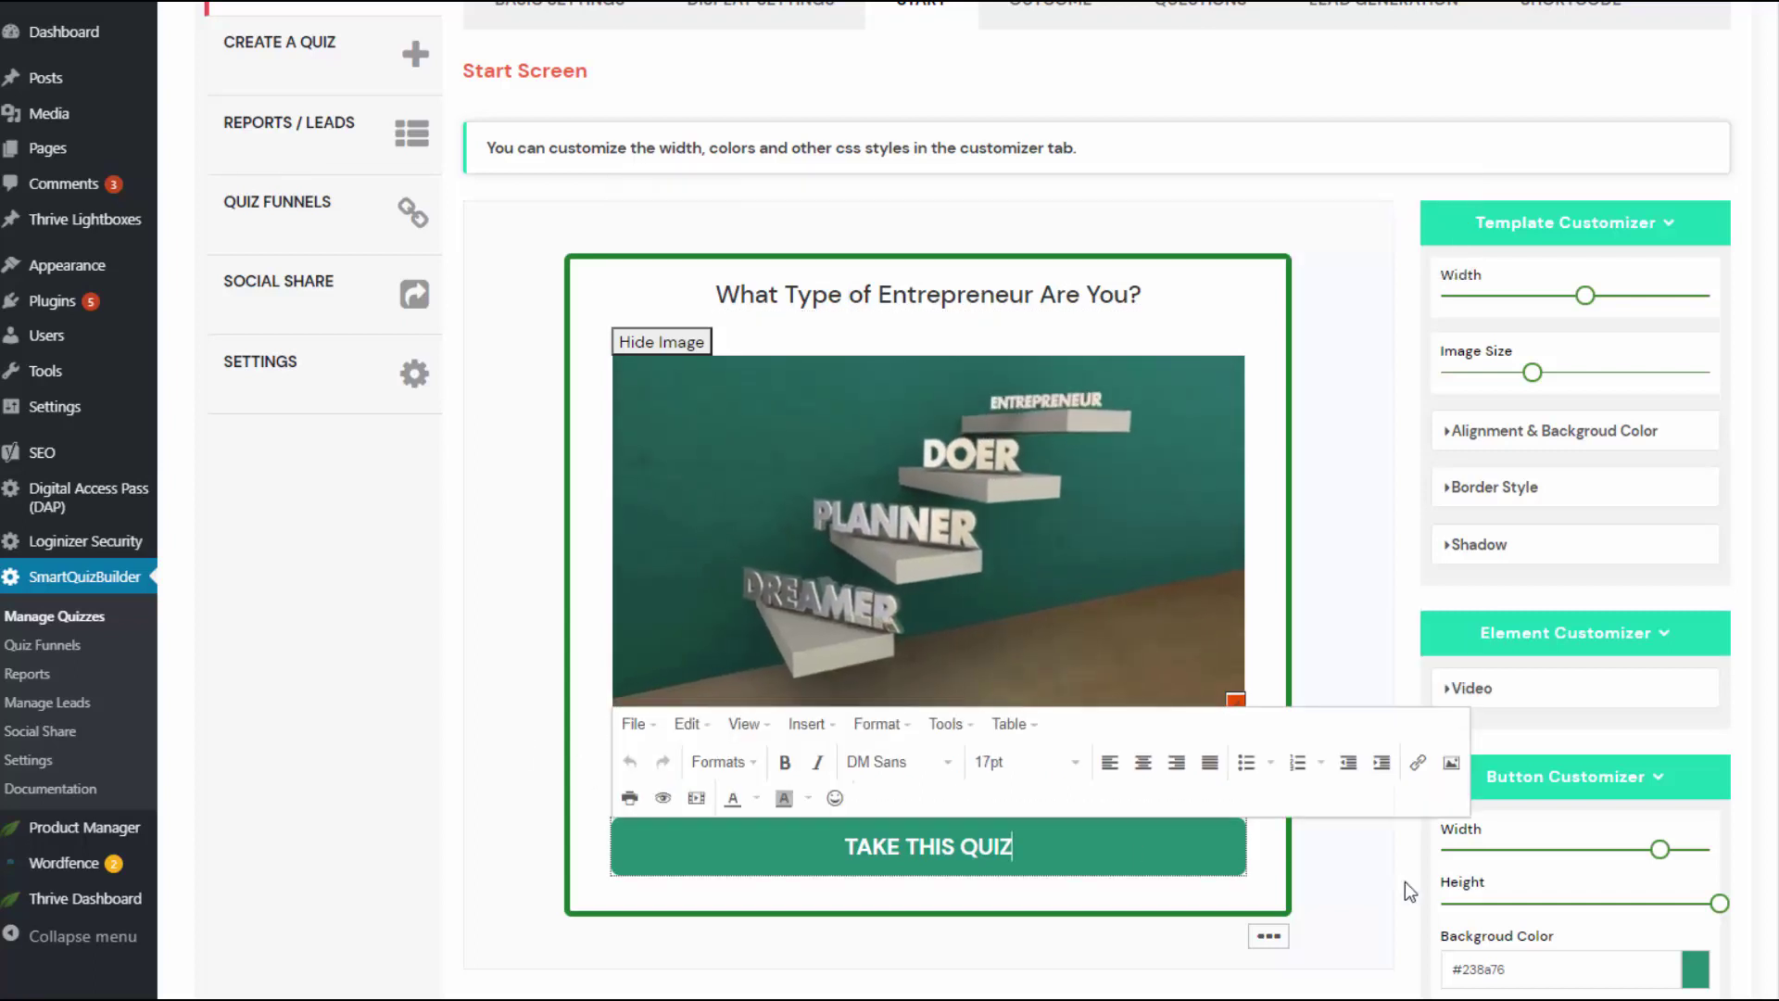
{"action": "left_click", "coordinate": [1331, 900]}
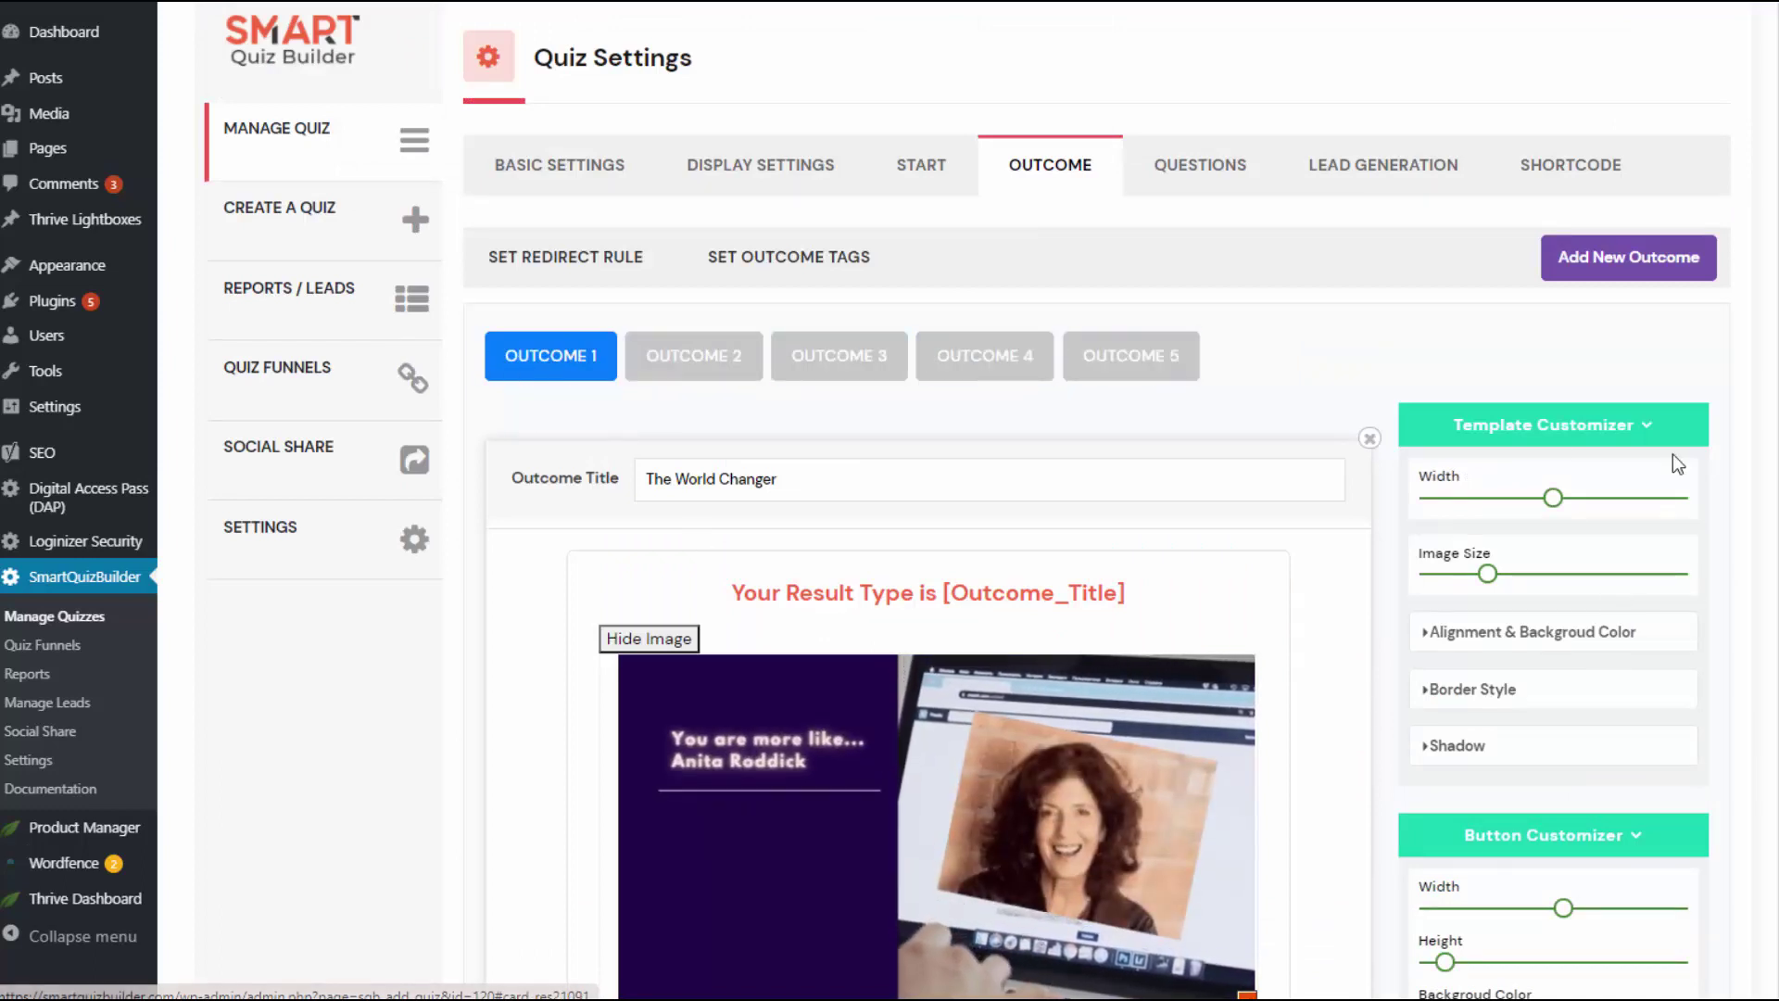
Highlight the [Outcome_Title] placeholder in the result heading of The World Changer outcome and compare it with the outcome title field
{"action": "scroll", "coordinate": [726, 371], "scroll_direction": "down", "scroll_amount": 3}
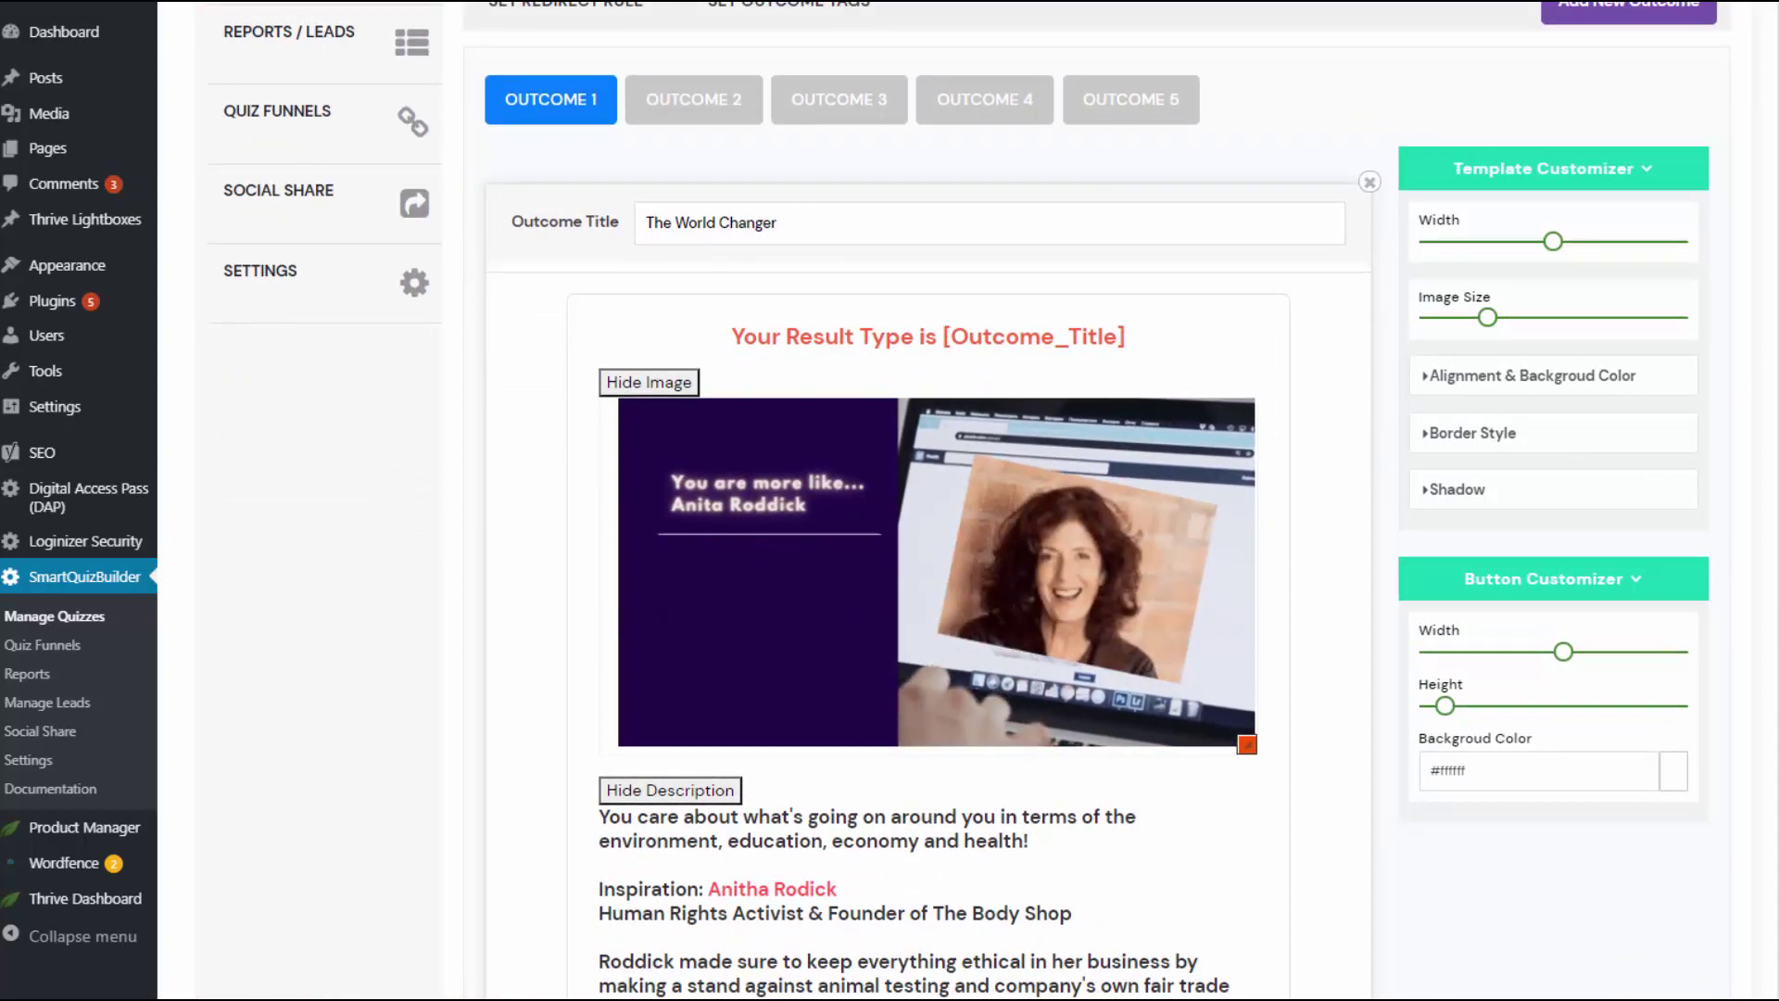
{"action": "left_click", "coordinate": [938, 336]}
{"action": "left_click_drag", "start_coordinate": [938, 336], "coordinate": [1159, 335]}
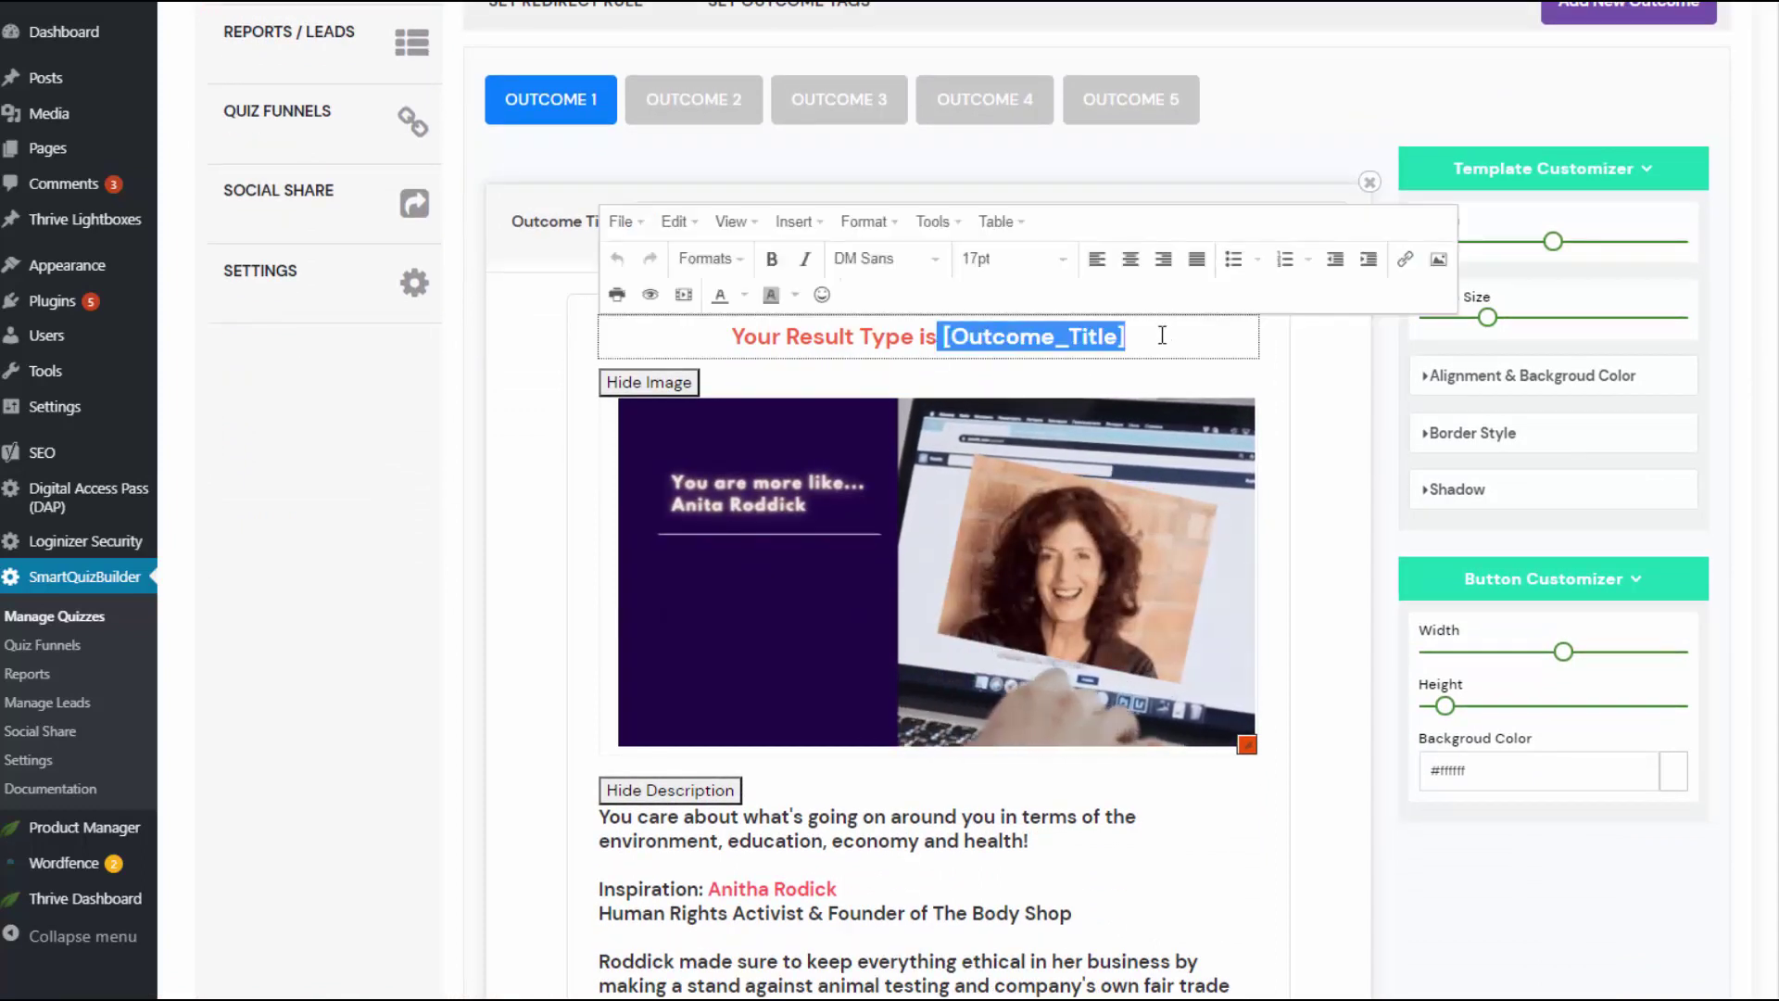
{"action": "left_click", "coordinate": [513, 417]}
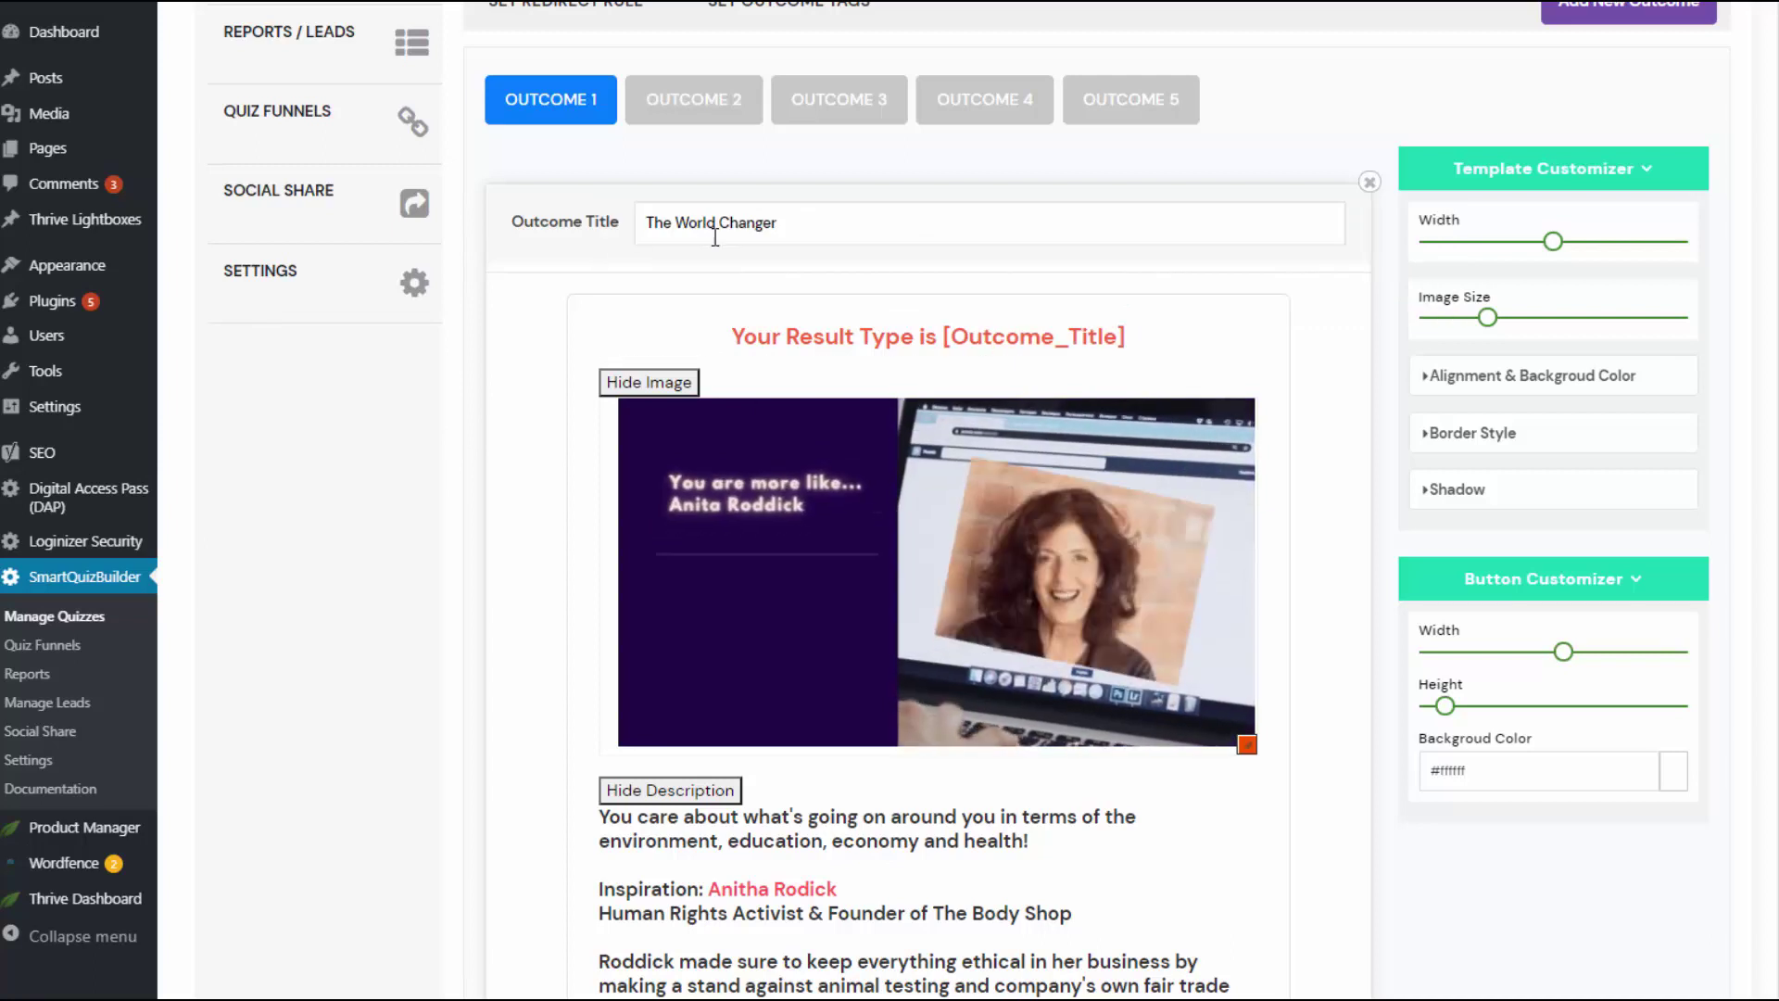
Inspect the editable description and CONTINUE link text of The World Changer outcome
{"action": "scroll", "coordinate": [932, 651], "scroll_direction": "down", "scroll_amount": 2}
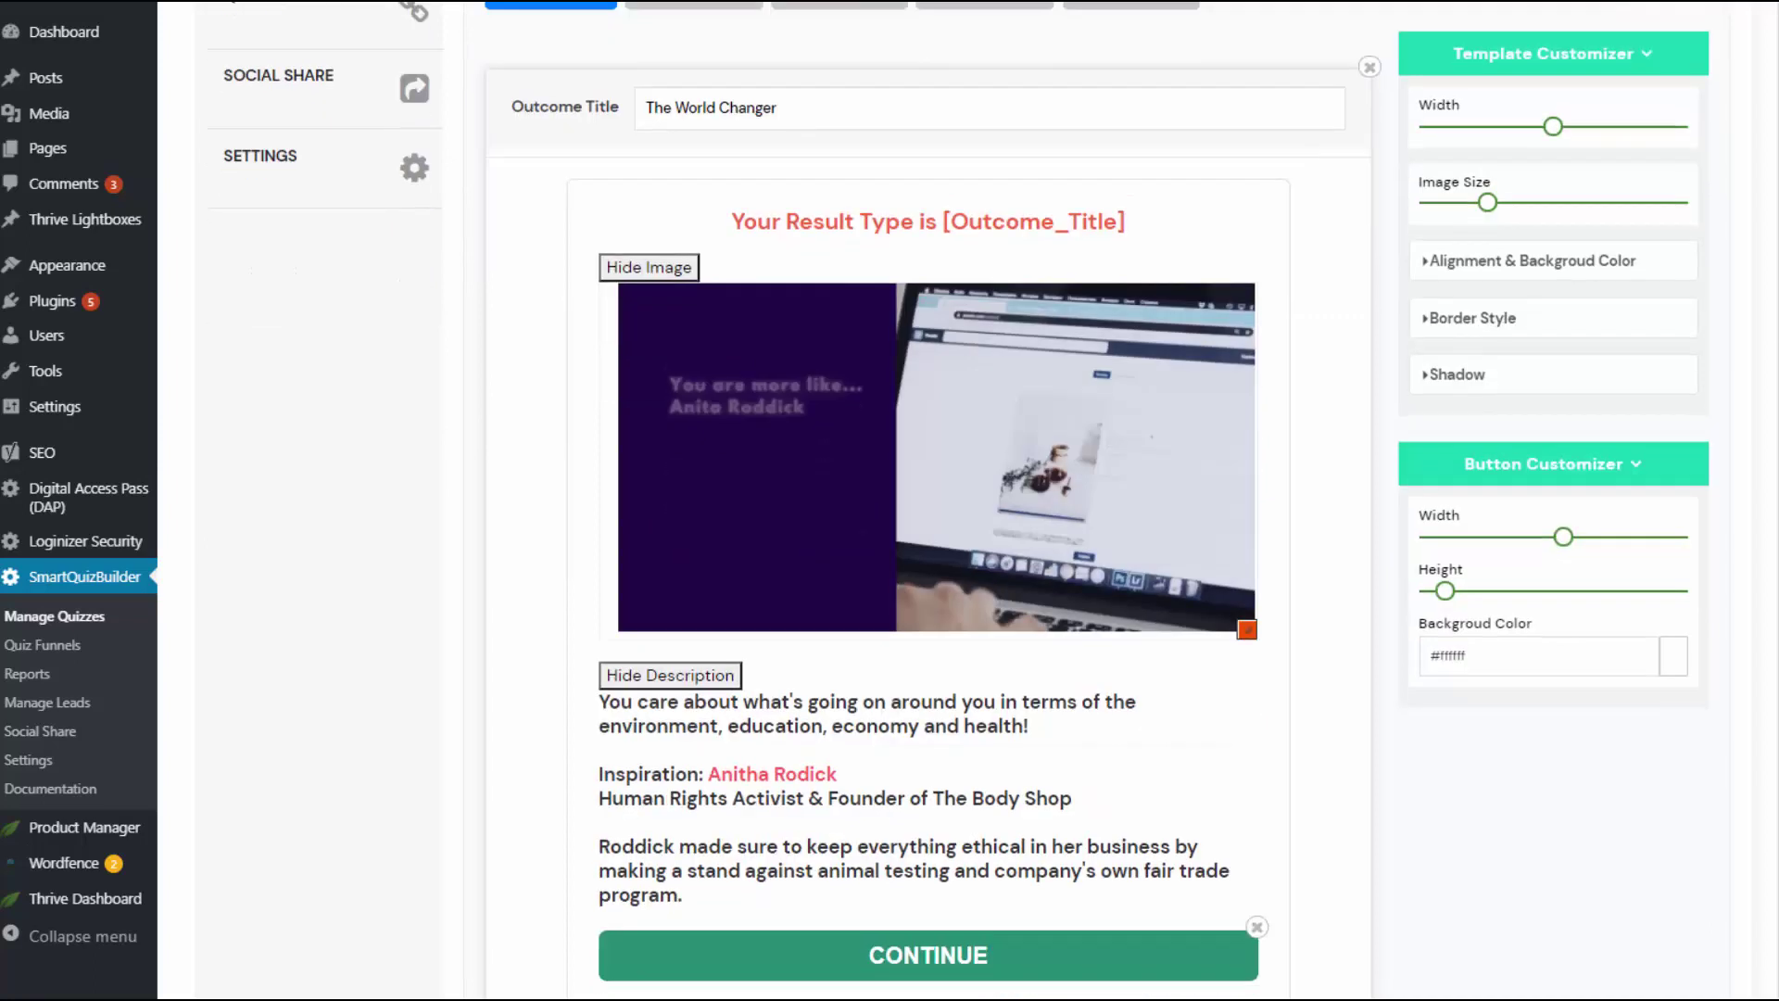
{"action": "left_click", "coordinate": [932, 652]}
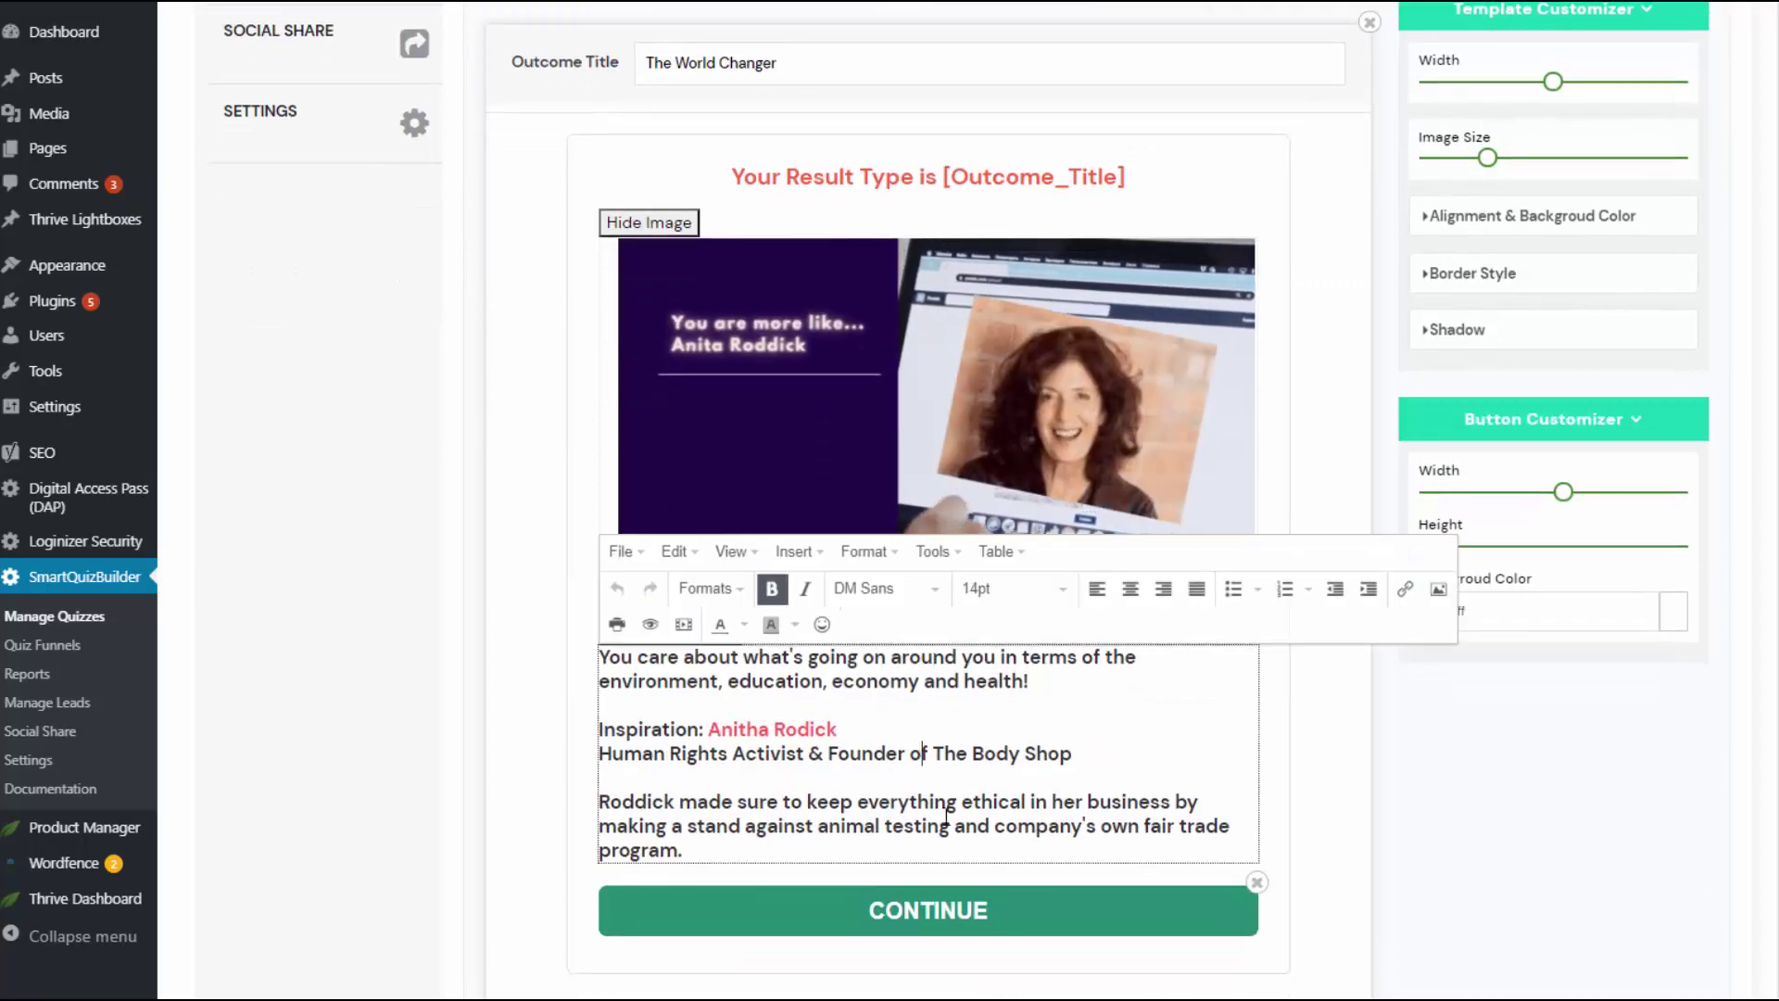
{"action": "left_click", "coordinate": [608, 704]}
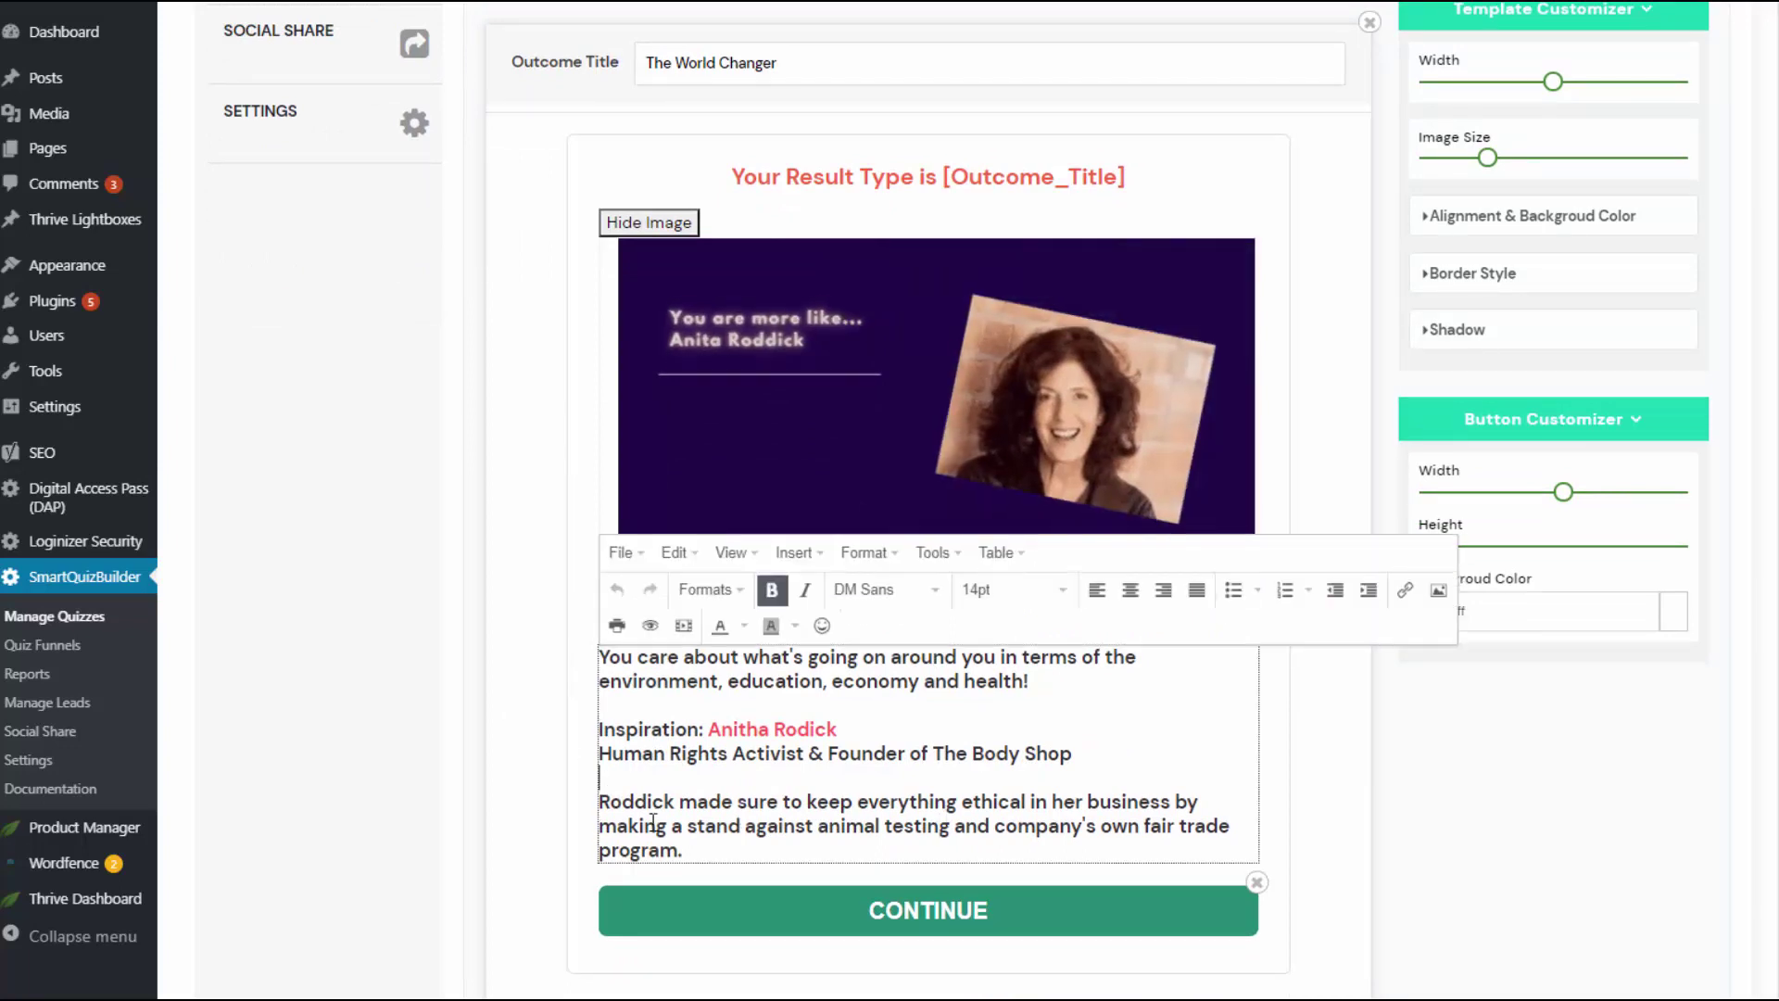
{"action": "left_click", "coordinate": [1081, 918]}
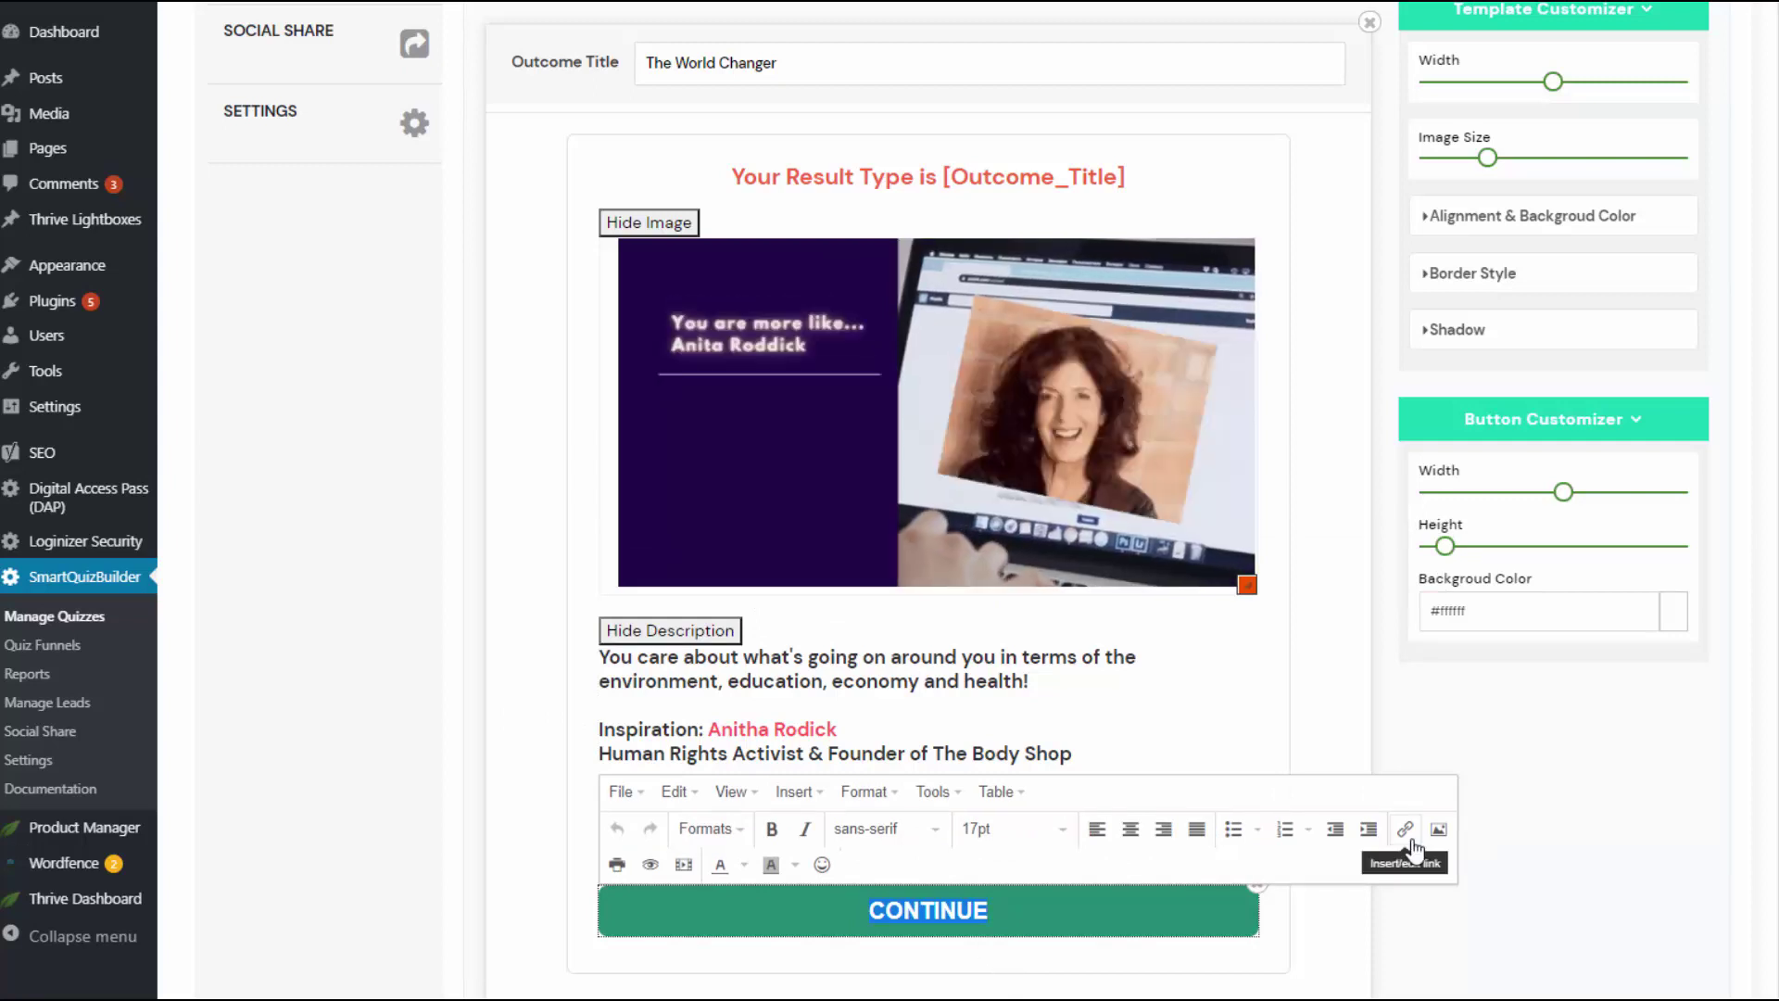
Look through outcomes 2 to 5 of the quiz, ending on The Opportunist
{"action": "scroll", "coordinate": [1415, 845], "scroll_direction": "up", "scroll_amount": 2}
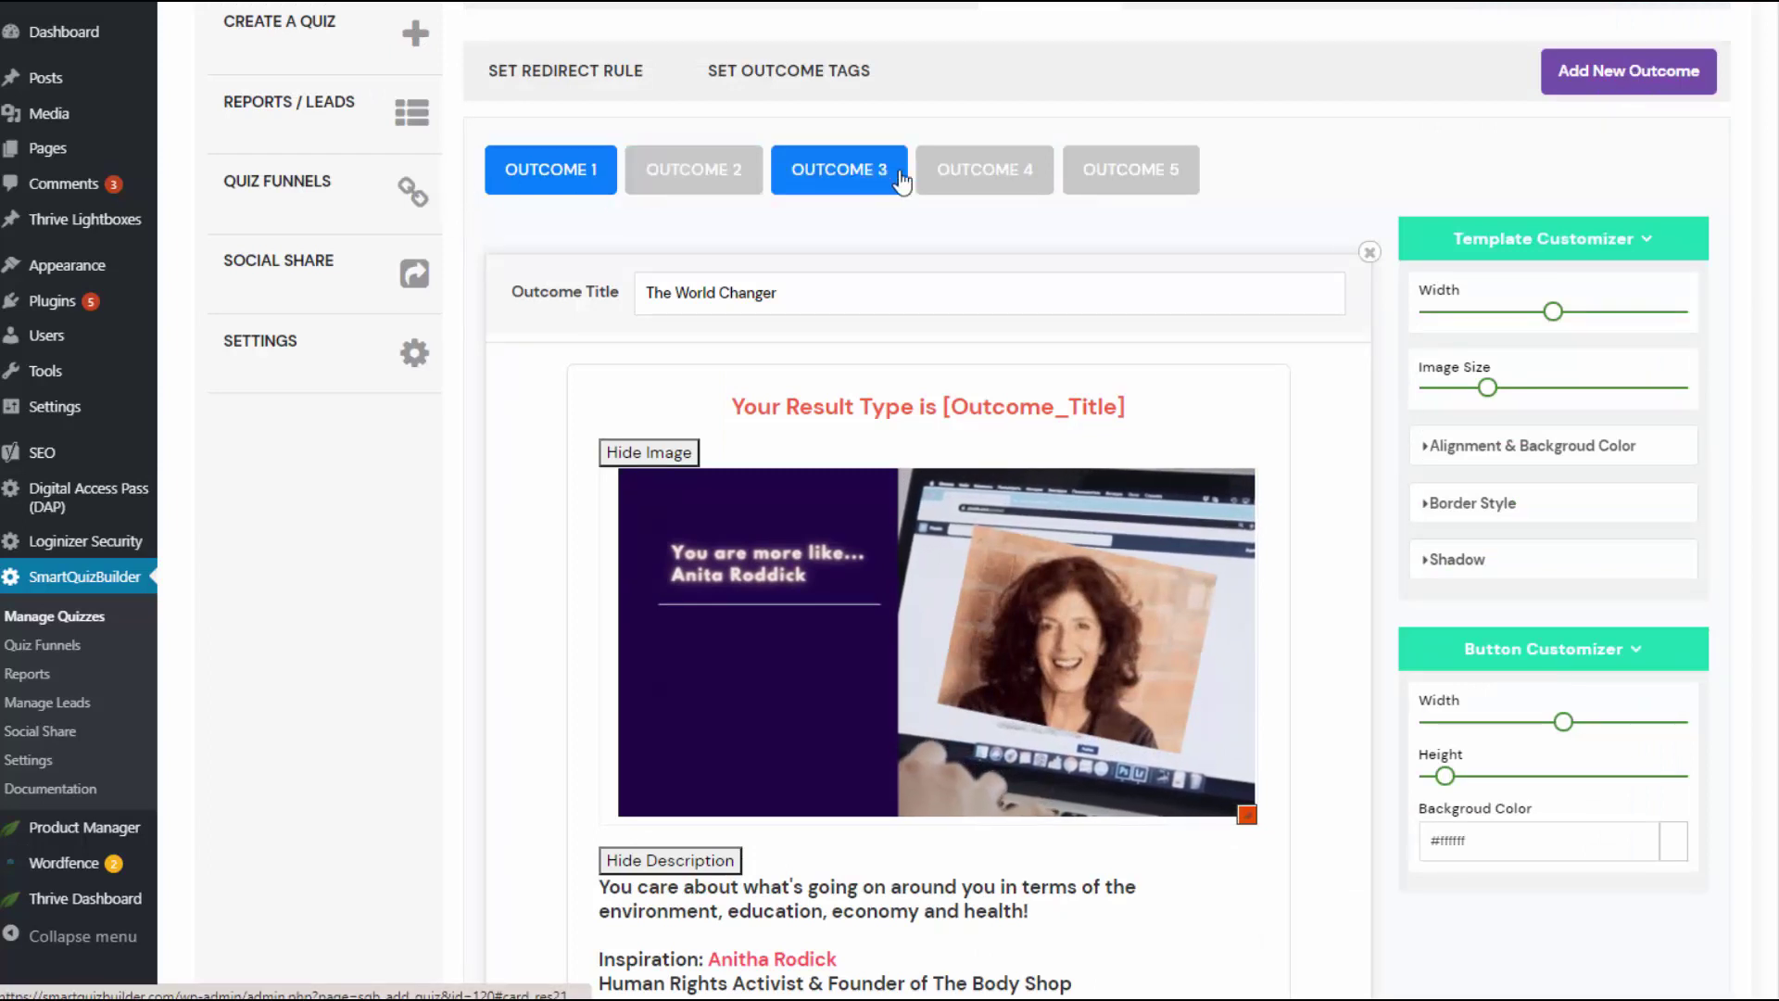
{"action": "left_click", "coordinate": [690, 176]}
{"action": "left_click", "coordinate": [841, 176]}
{"action": "left_click", "coordinate": [984, 172]}
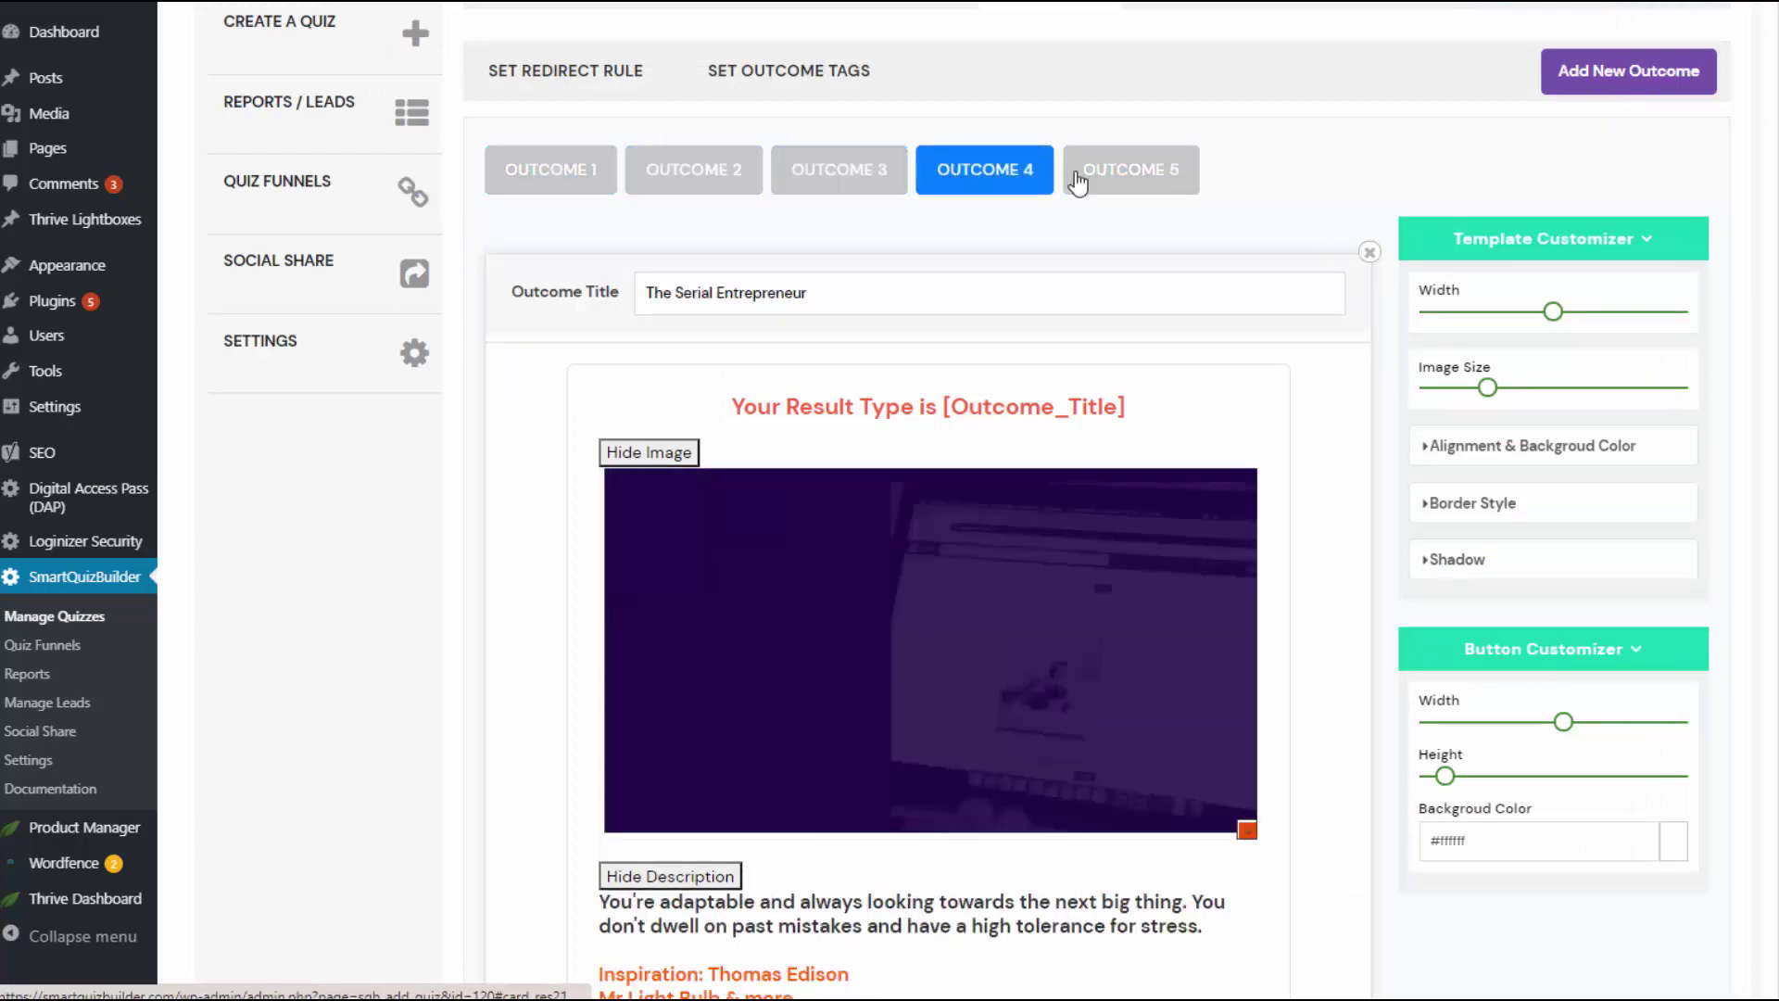
{"action": "left_click", "coordinate": [1130, 171]}
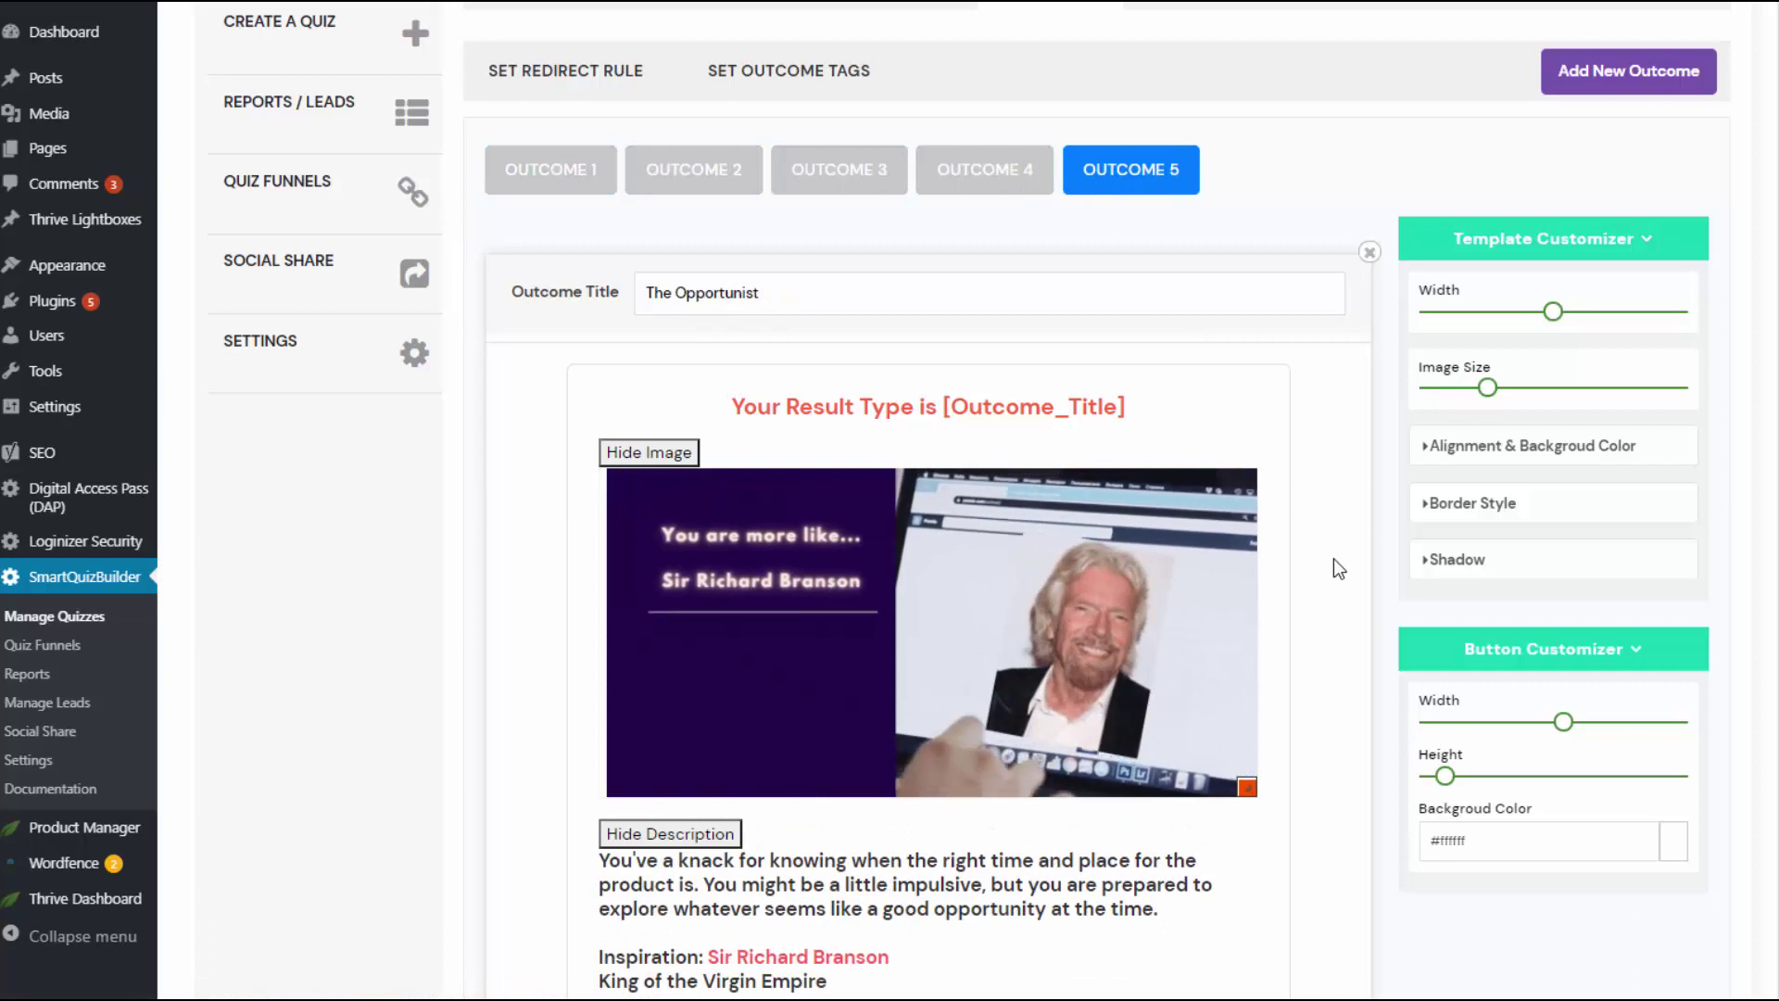
Open the quiz's questions and bring up the text editor for the first question's title, "Success is measured in..."
{"action": "scroll", "coordinate": [1328, 536], "scroll_direction": "up", "scroll_amount": 2}
{"action": "left_click", "coordinate": [1195, 158]}
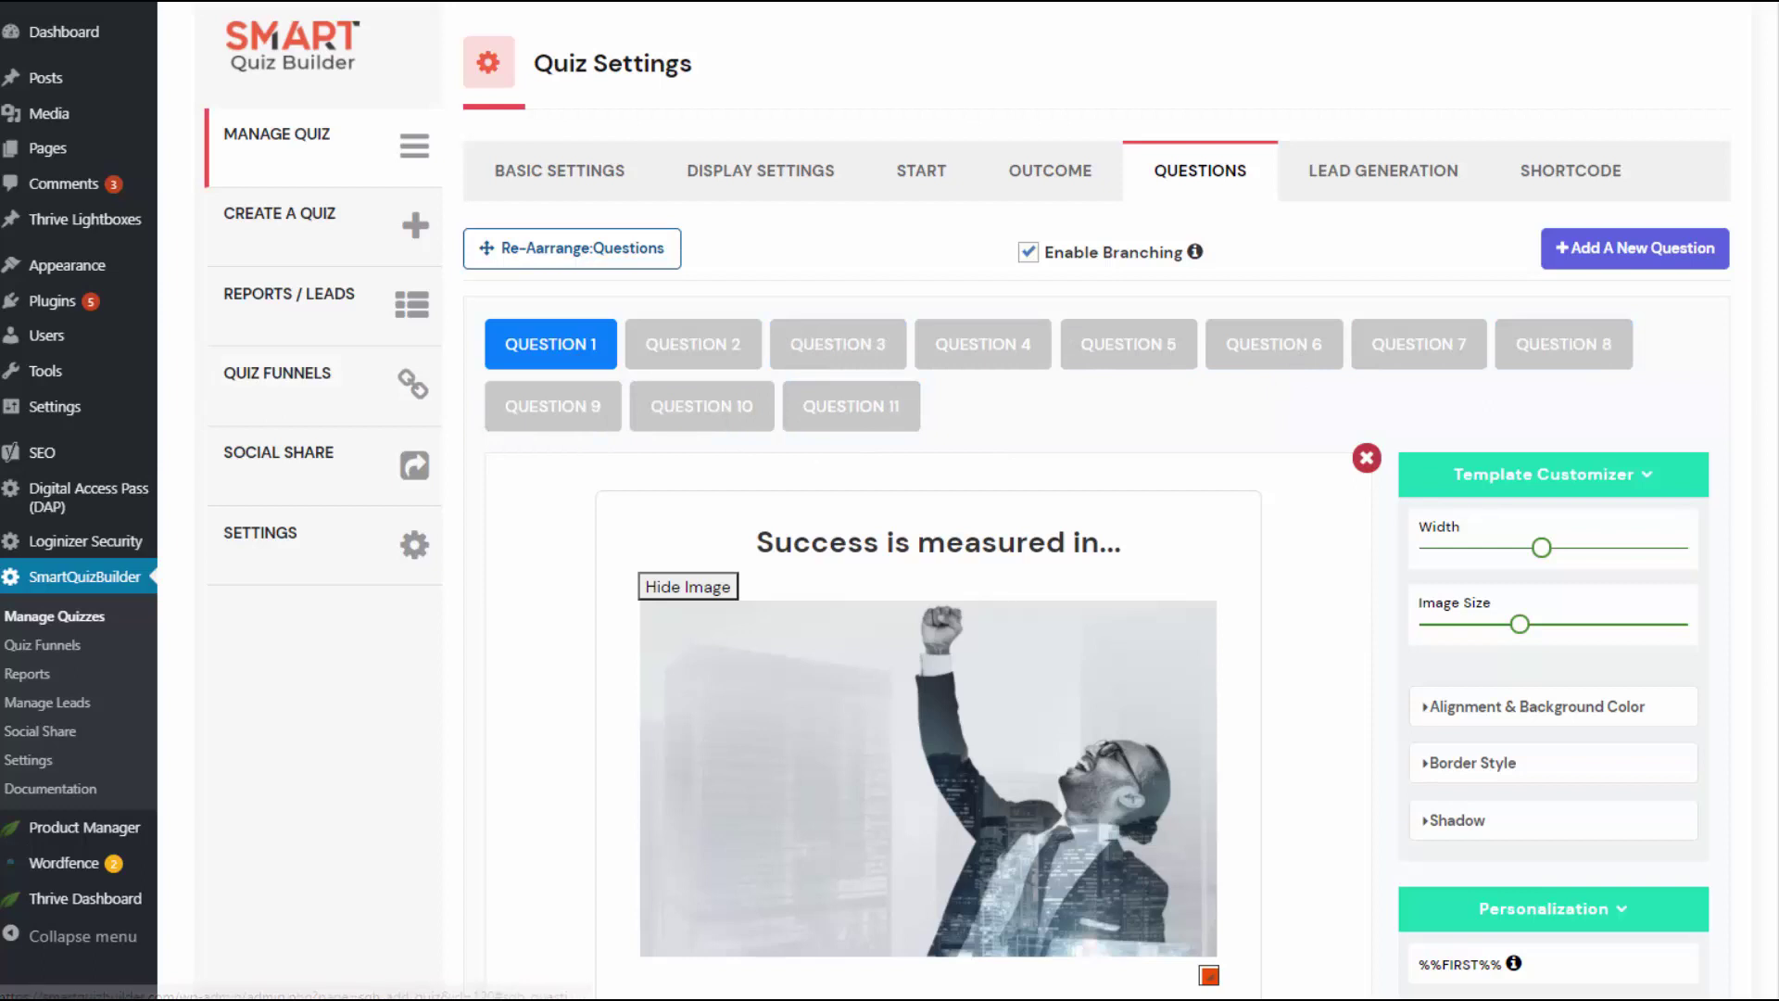
{"action": "scroll", "coordinate": [1772, 494], "scroll_direction": "down", "scroll_amount": 4}
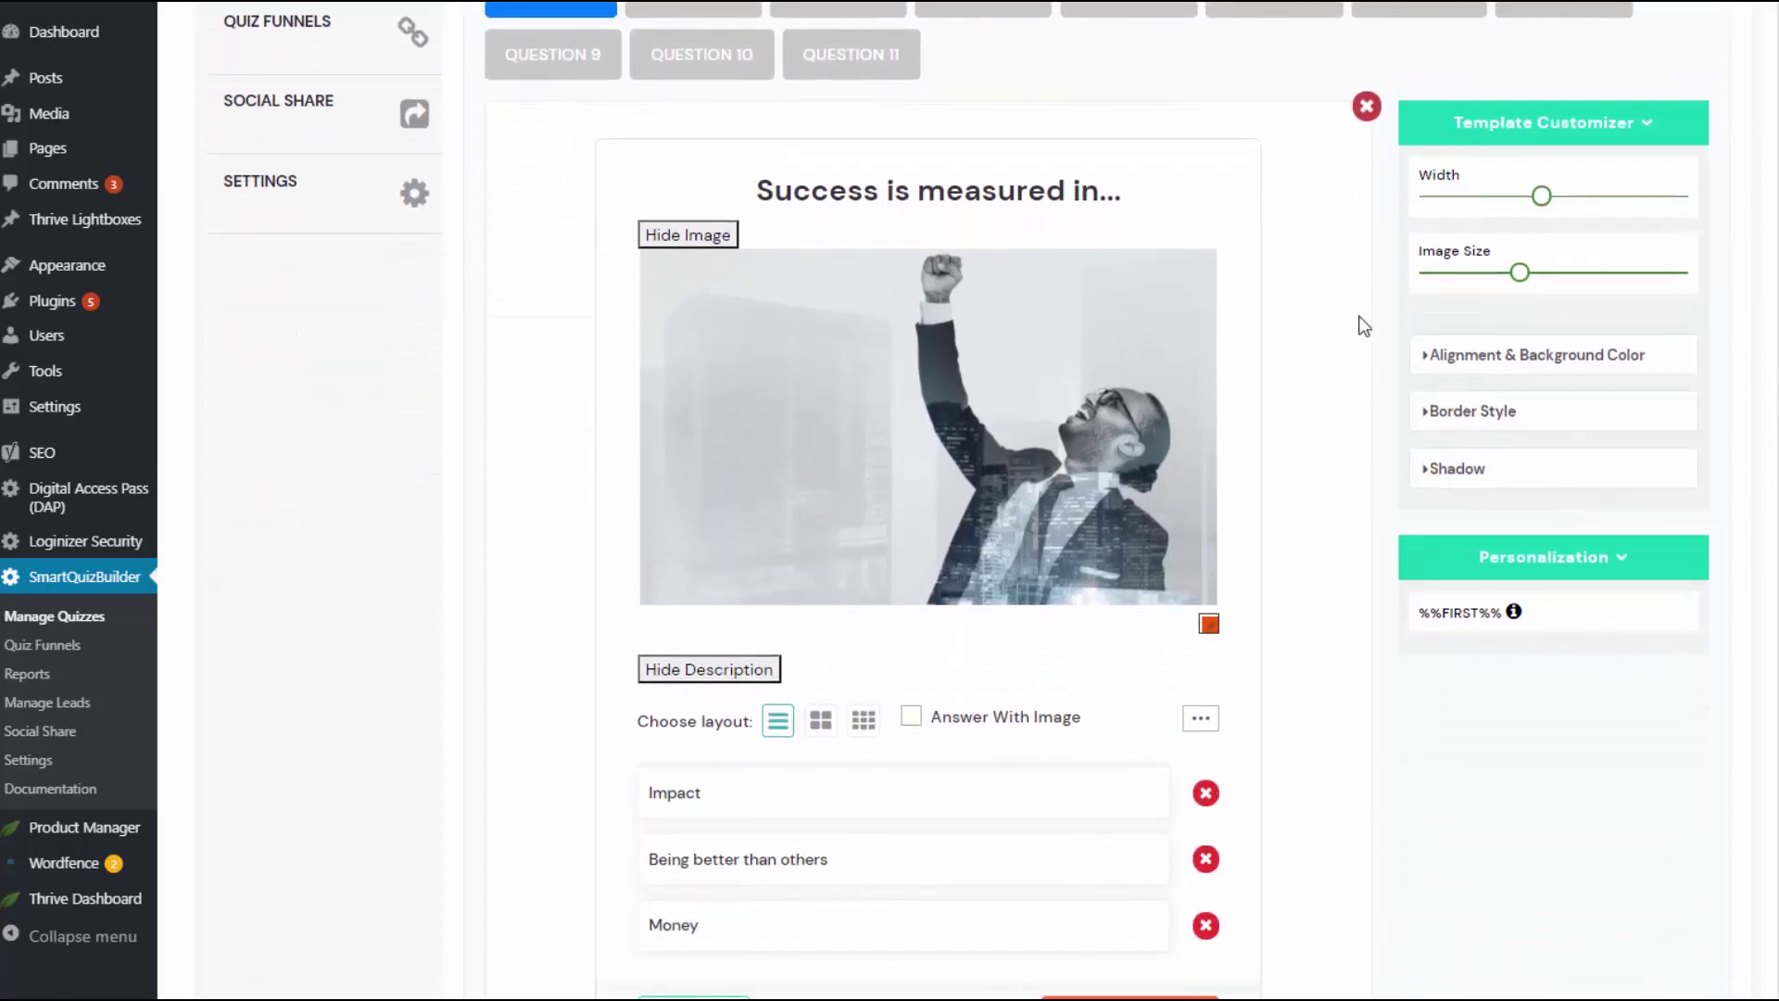
{"action": "left_click", "coordinate": [965, 191]}
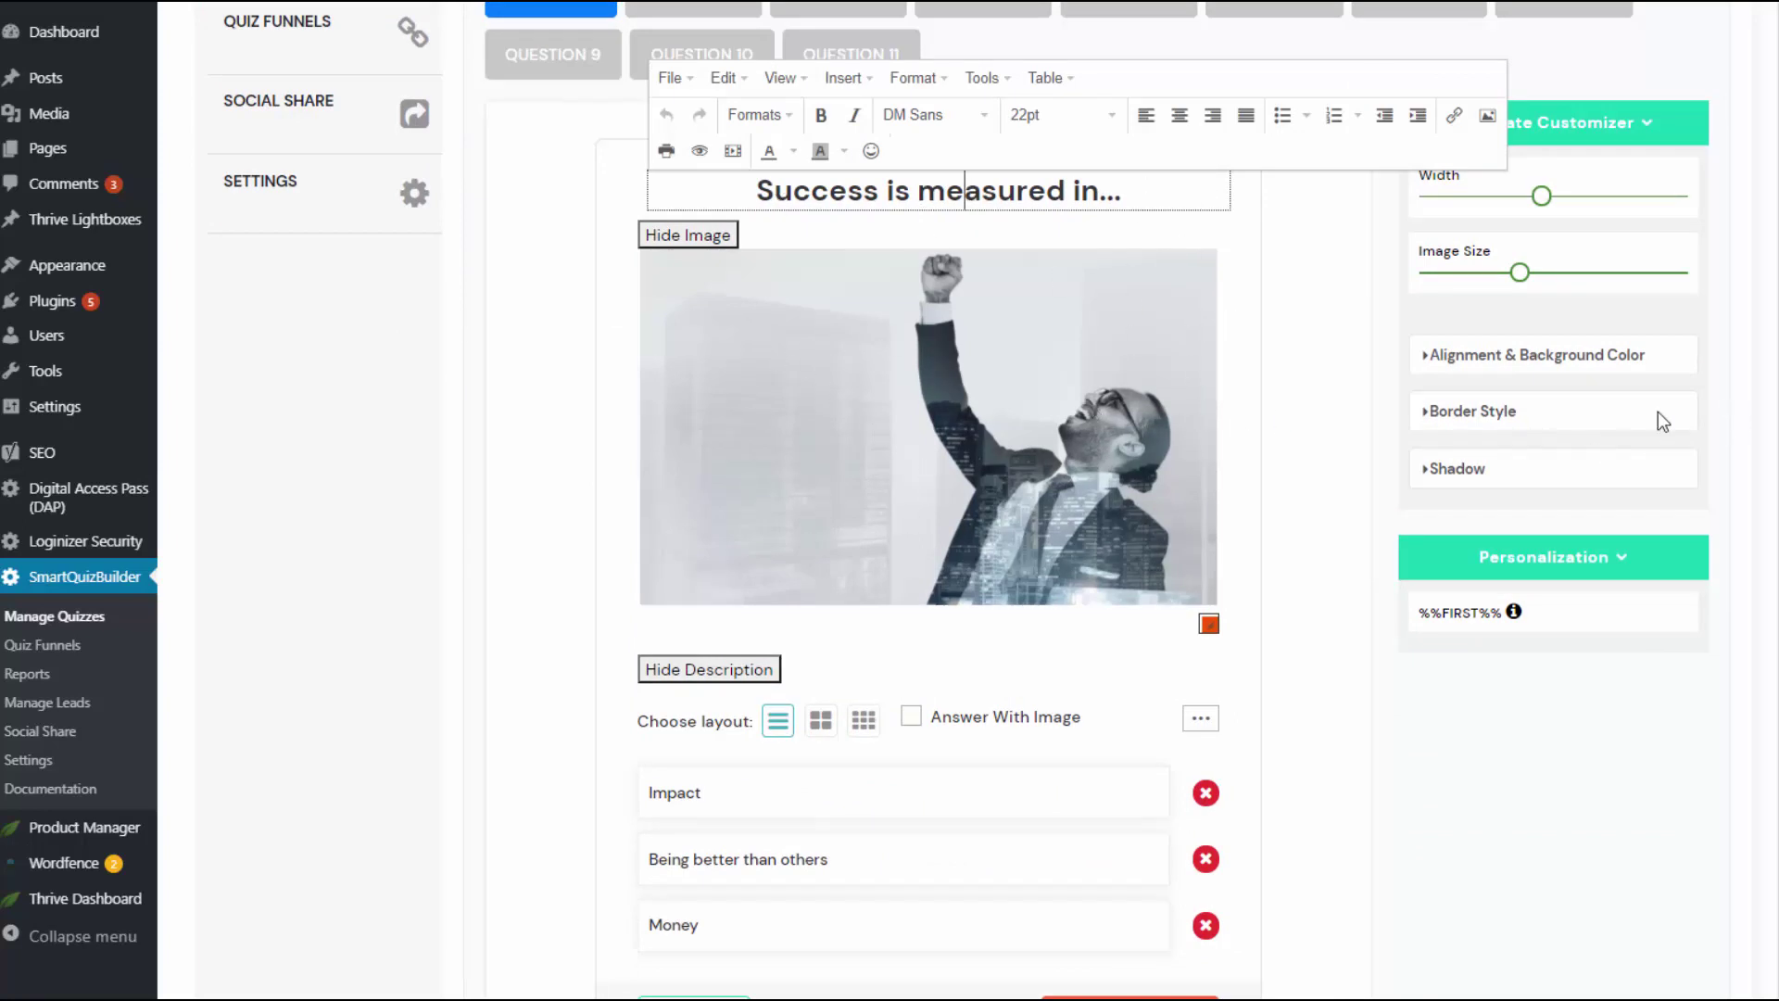
Toggle the first question's image off and back on, and hide its description
{"action": "left_click", "coordinate": [700, 237]}
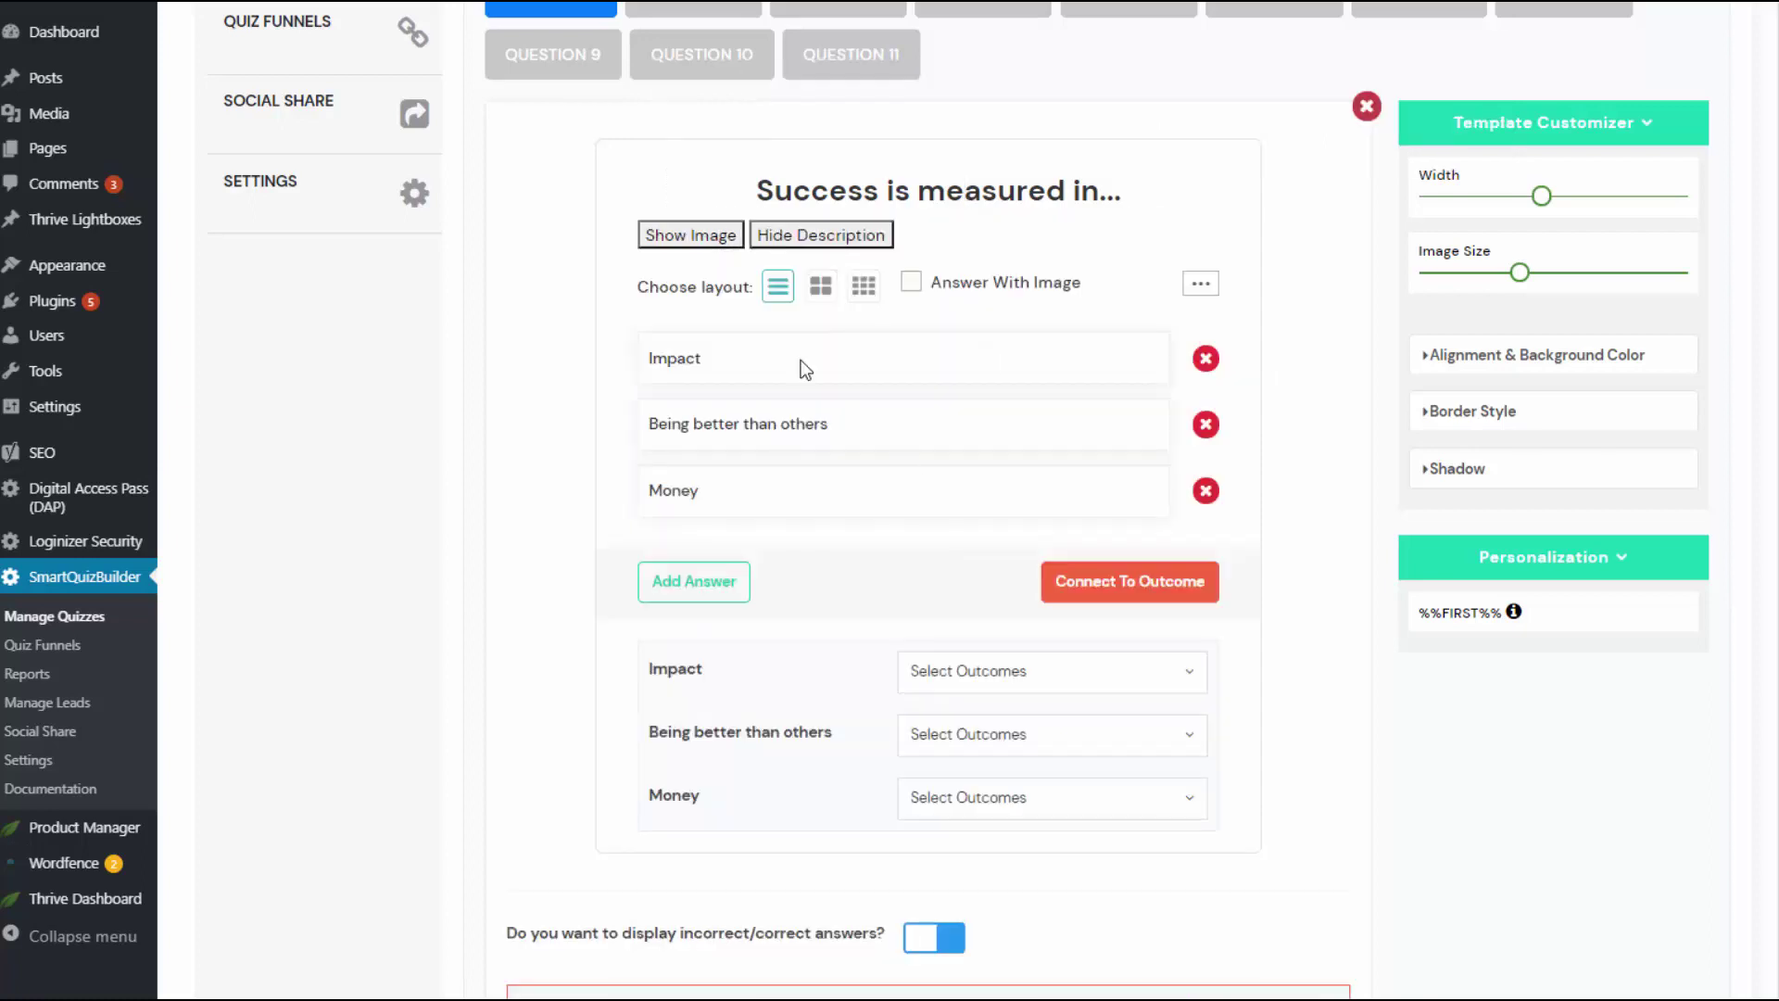
{"action": "left_click", "coordinate": [718, 239]}
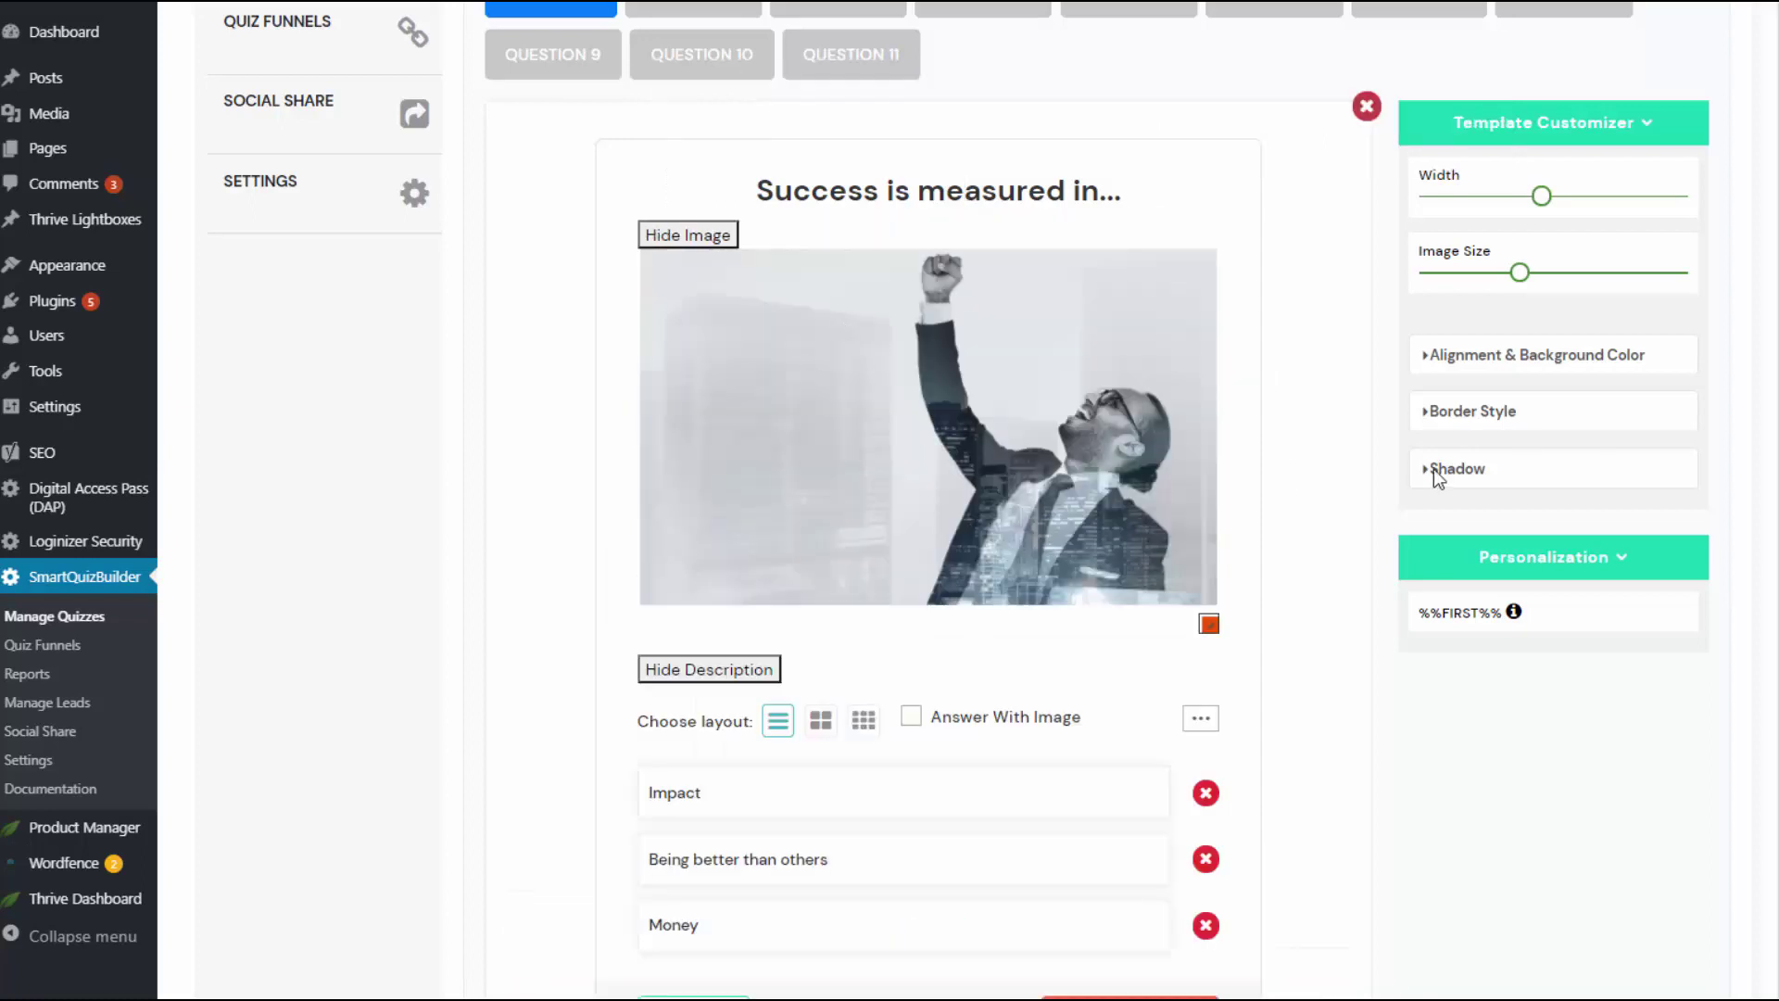
{"action": "left_click", "coordinate": [701, 675]}
Try the two-column answer layout for the first question
{"action": "scroll", "coordinate": [682, 614], "scroll_direction": "down", "scroll_amount": 2}
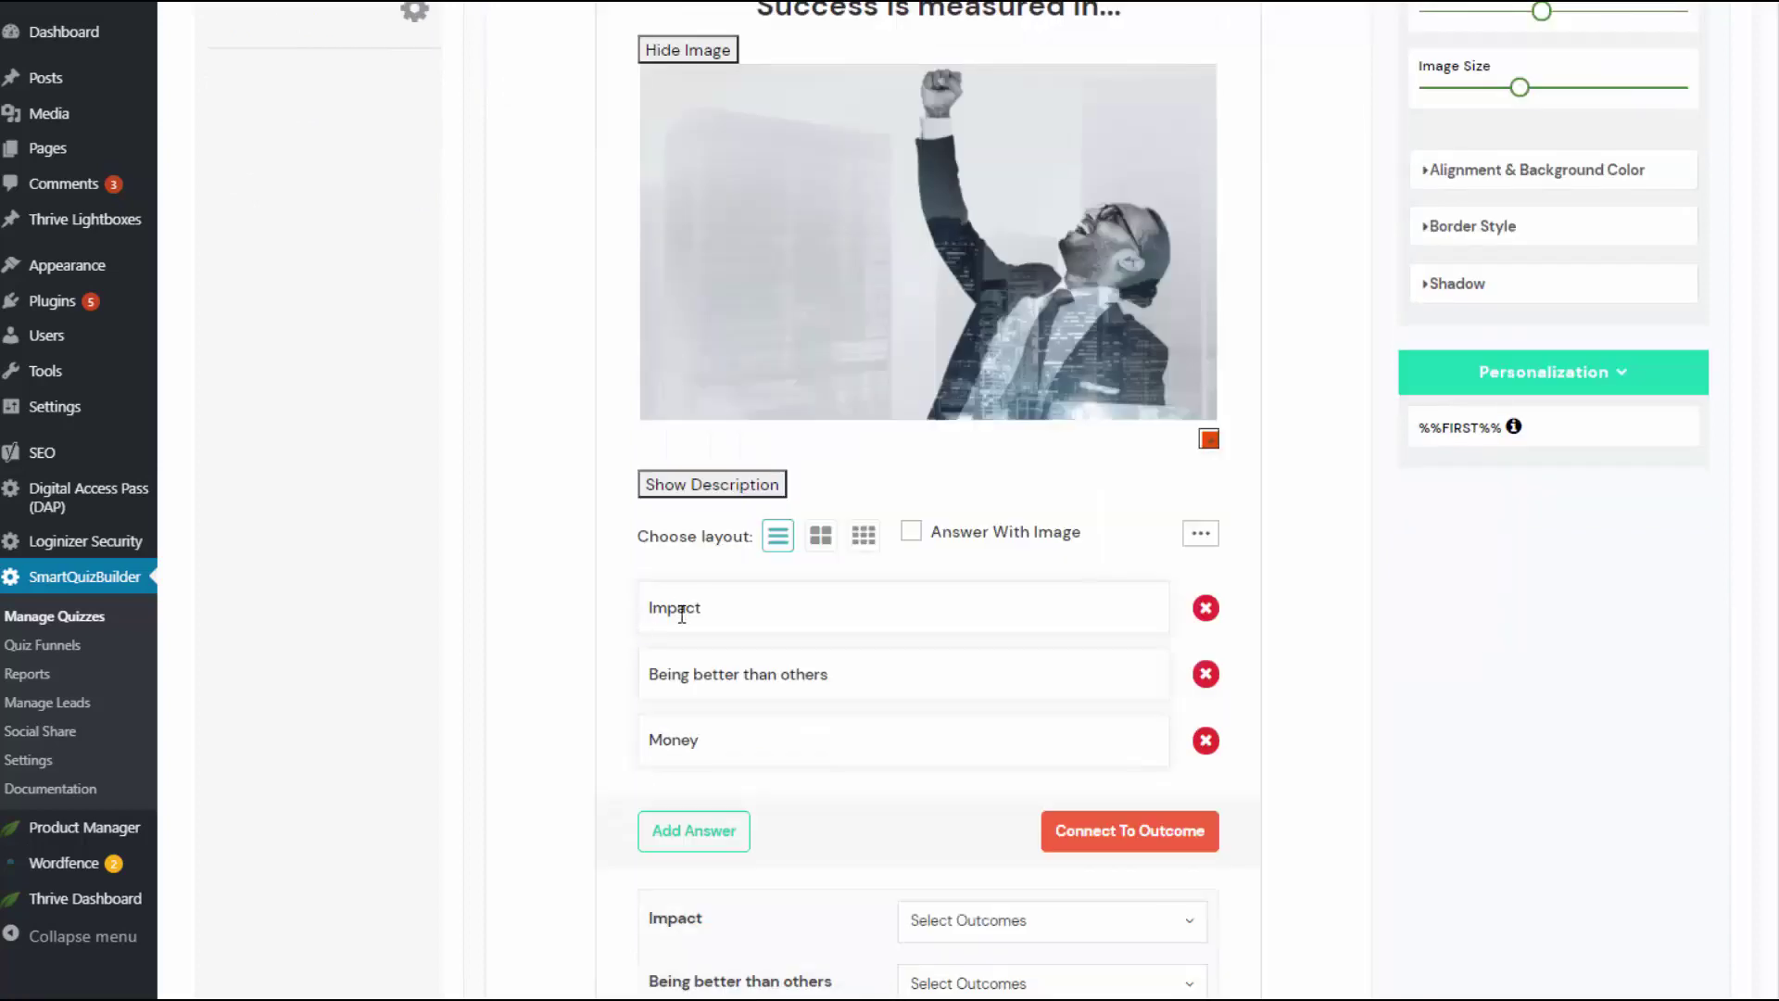
{"action": "scroll", "coordinate": [722, 719], "scroll_direction": "down", "scroll_amount": 1}
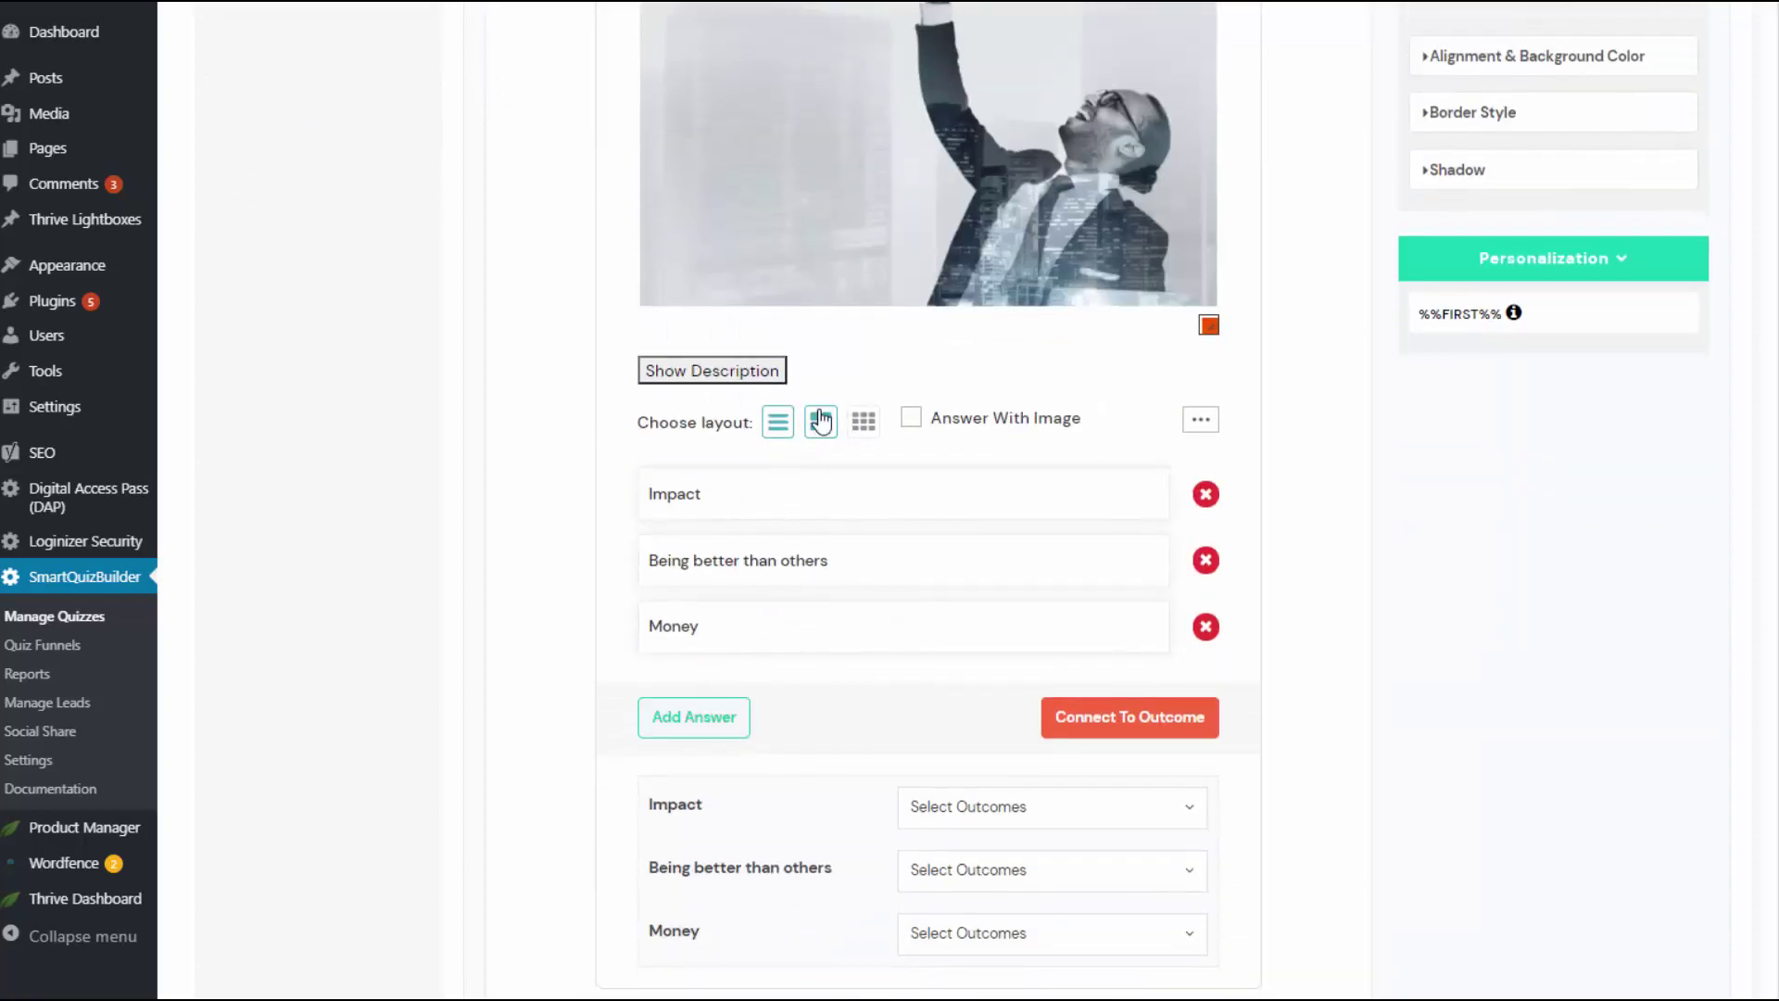
{"action": "left_click", "coordinate": [821, 422]}
Inspect the outcome mapping of the first question's answers, opening the choices for Impact, and view Question 2
{"action": "scroll", "coordinate": [1075, 611], "scroll_direction": "down", "scroll_amount": 1}
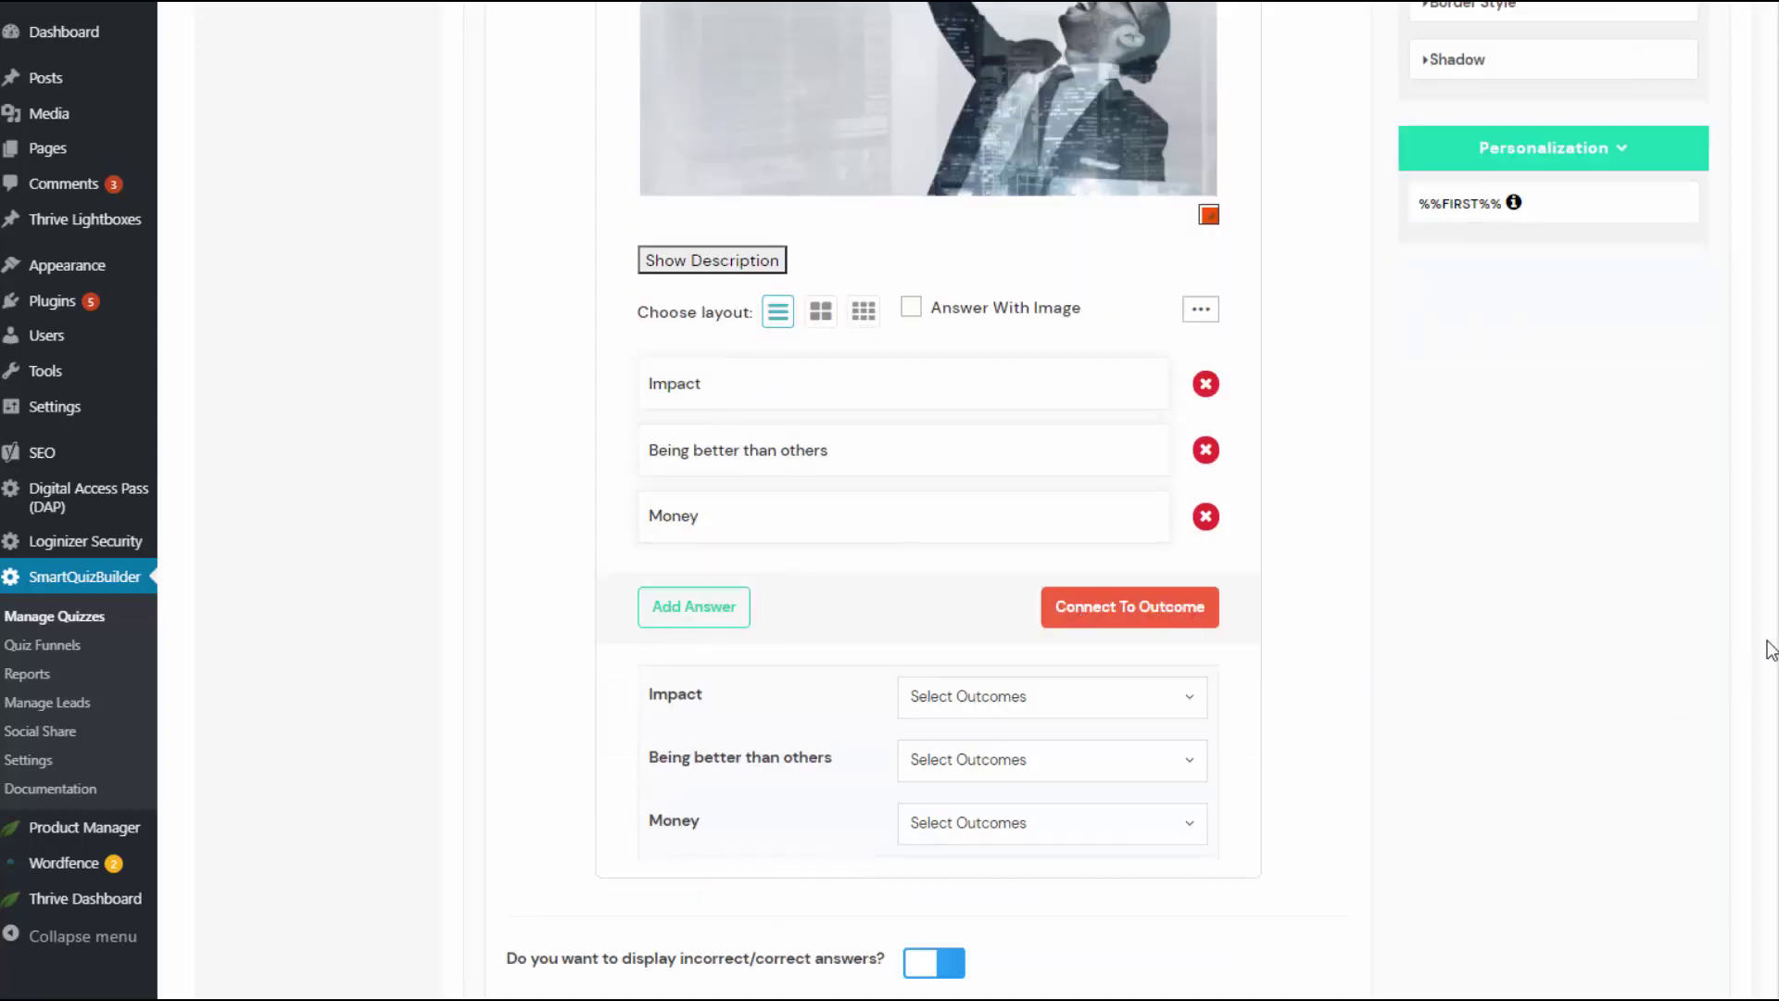
{"action": "scroll", "coordinate": [1765, 671], "scroll_direction": "down", "scroll_amount": 1}
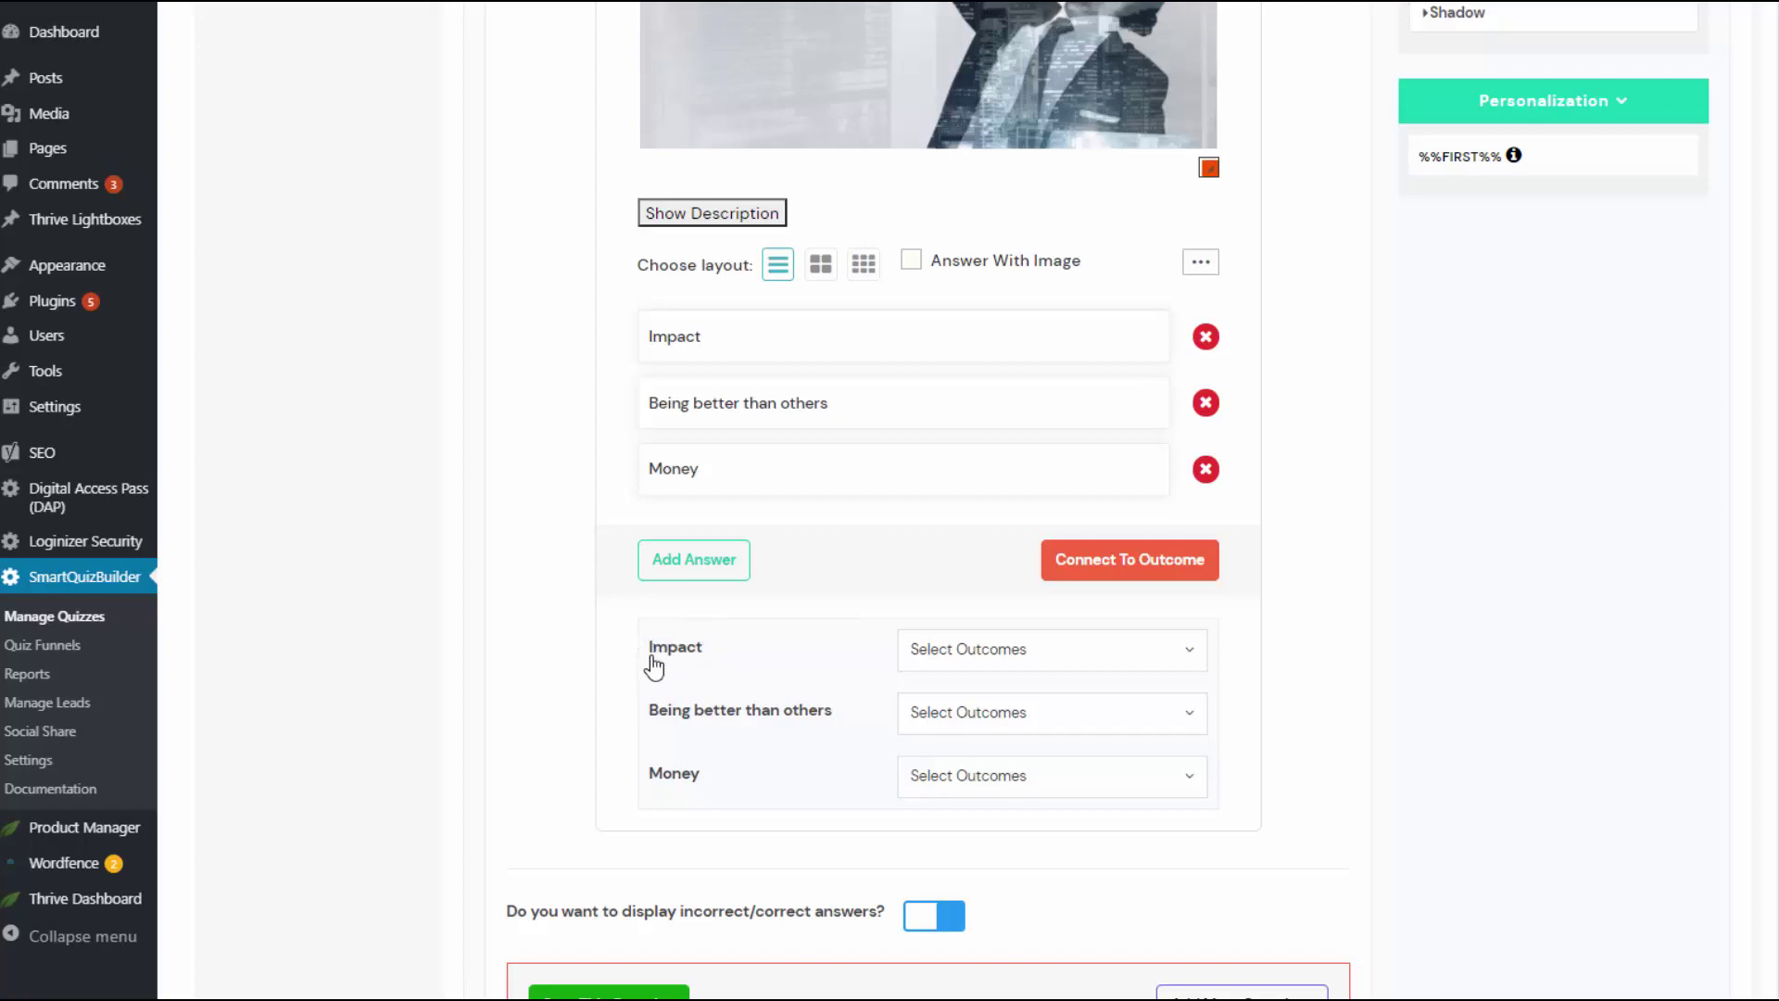
{"action": "left_click", "coordinate": [991, 650]}
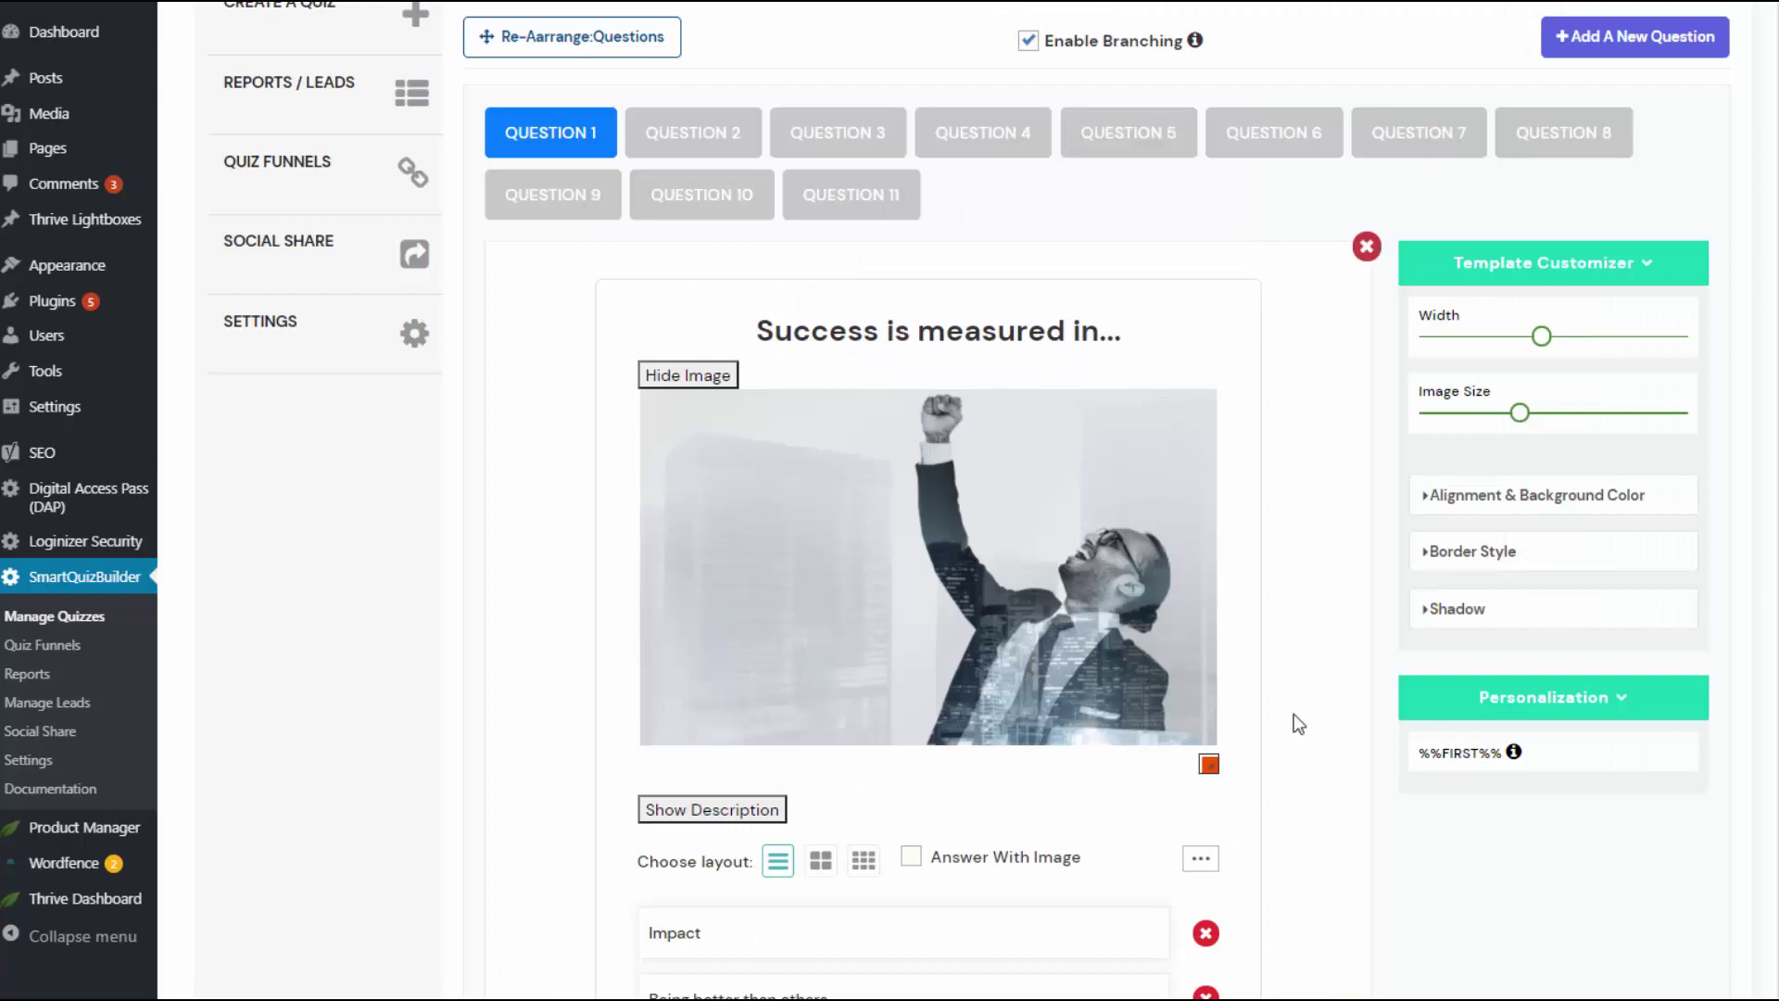
{"action": "left_click", "coordinate": [693, 133]}
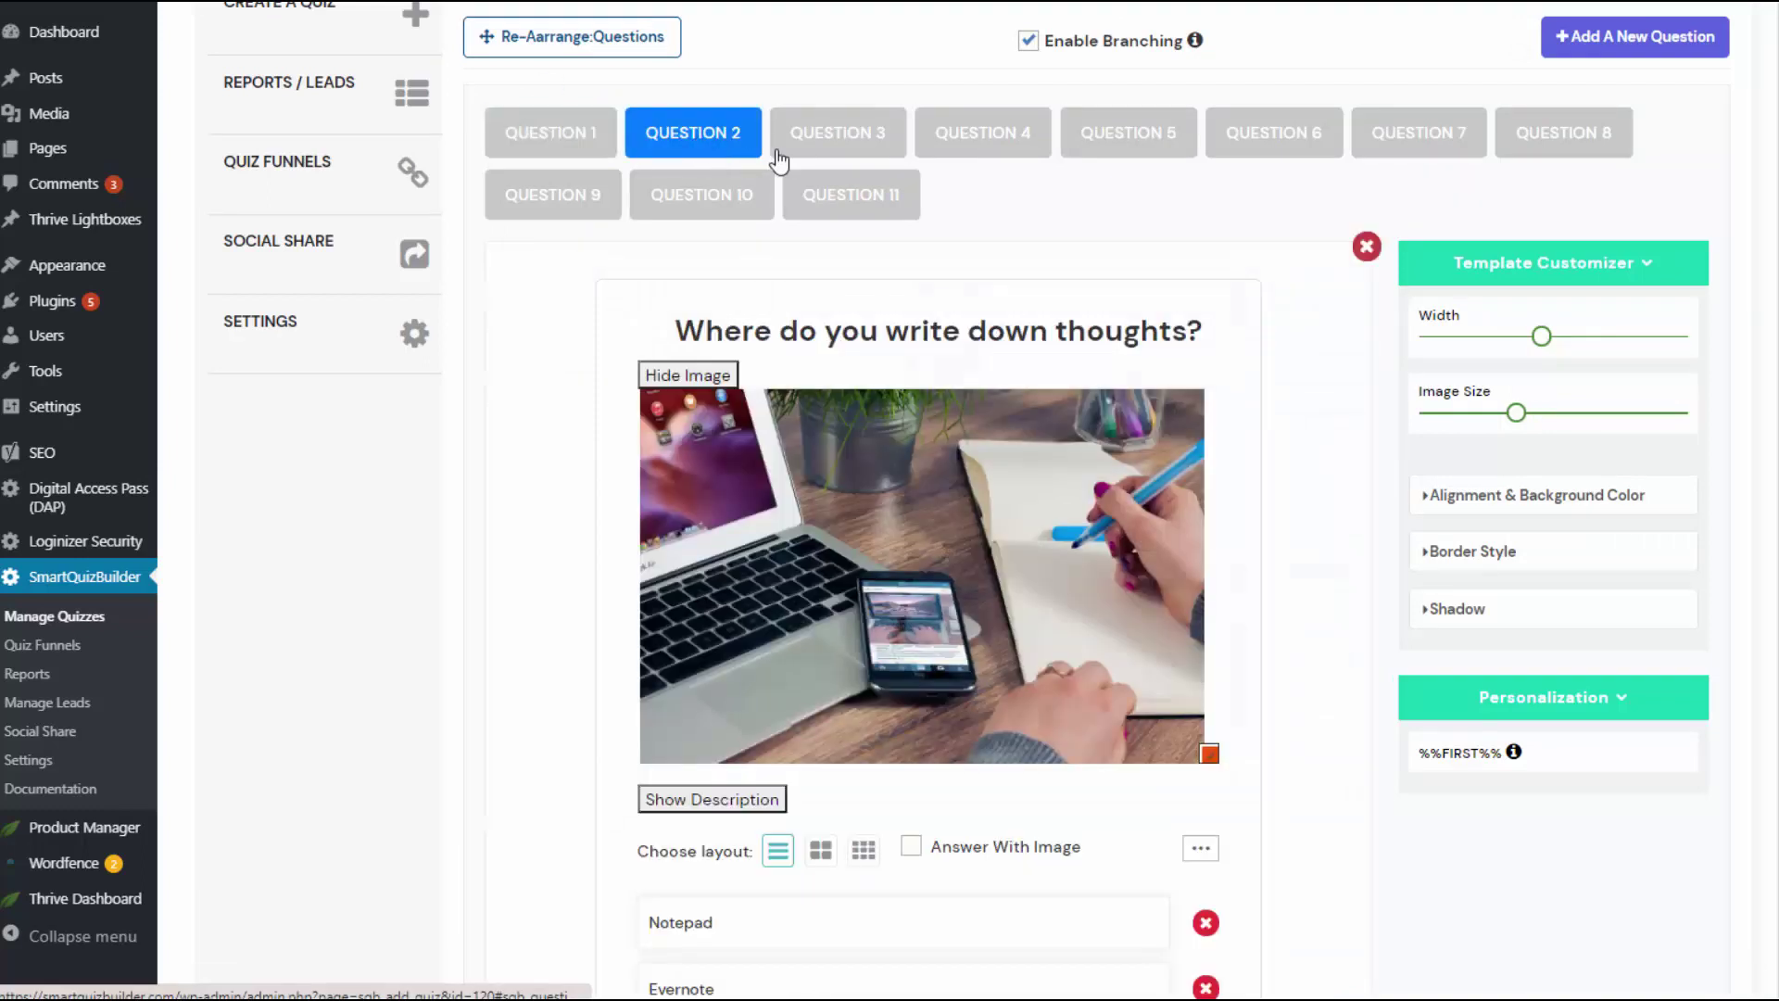
Look through the remaining quiz questions, from Question 3 to Question 11
{"action": "left_click", "coordinate": [837, 133]}
{"action": "left_click", "coordinate": [989, 133]}
{"action": "left_click", "coordinate": [1129, 132]}
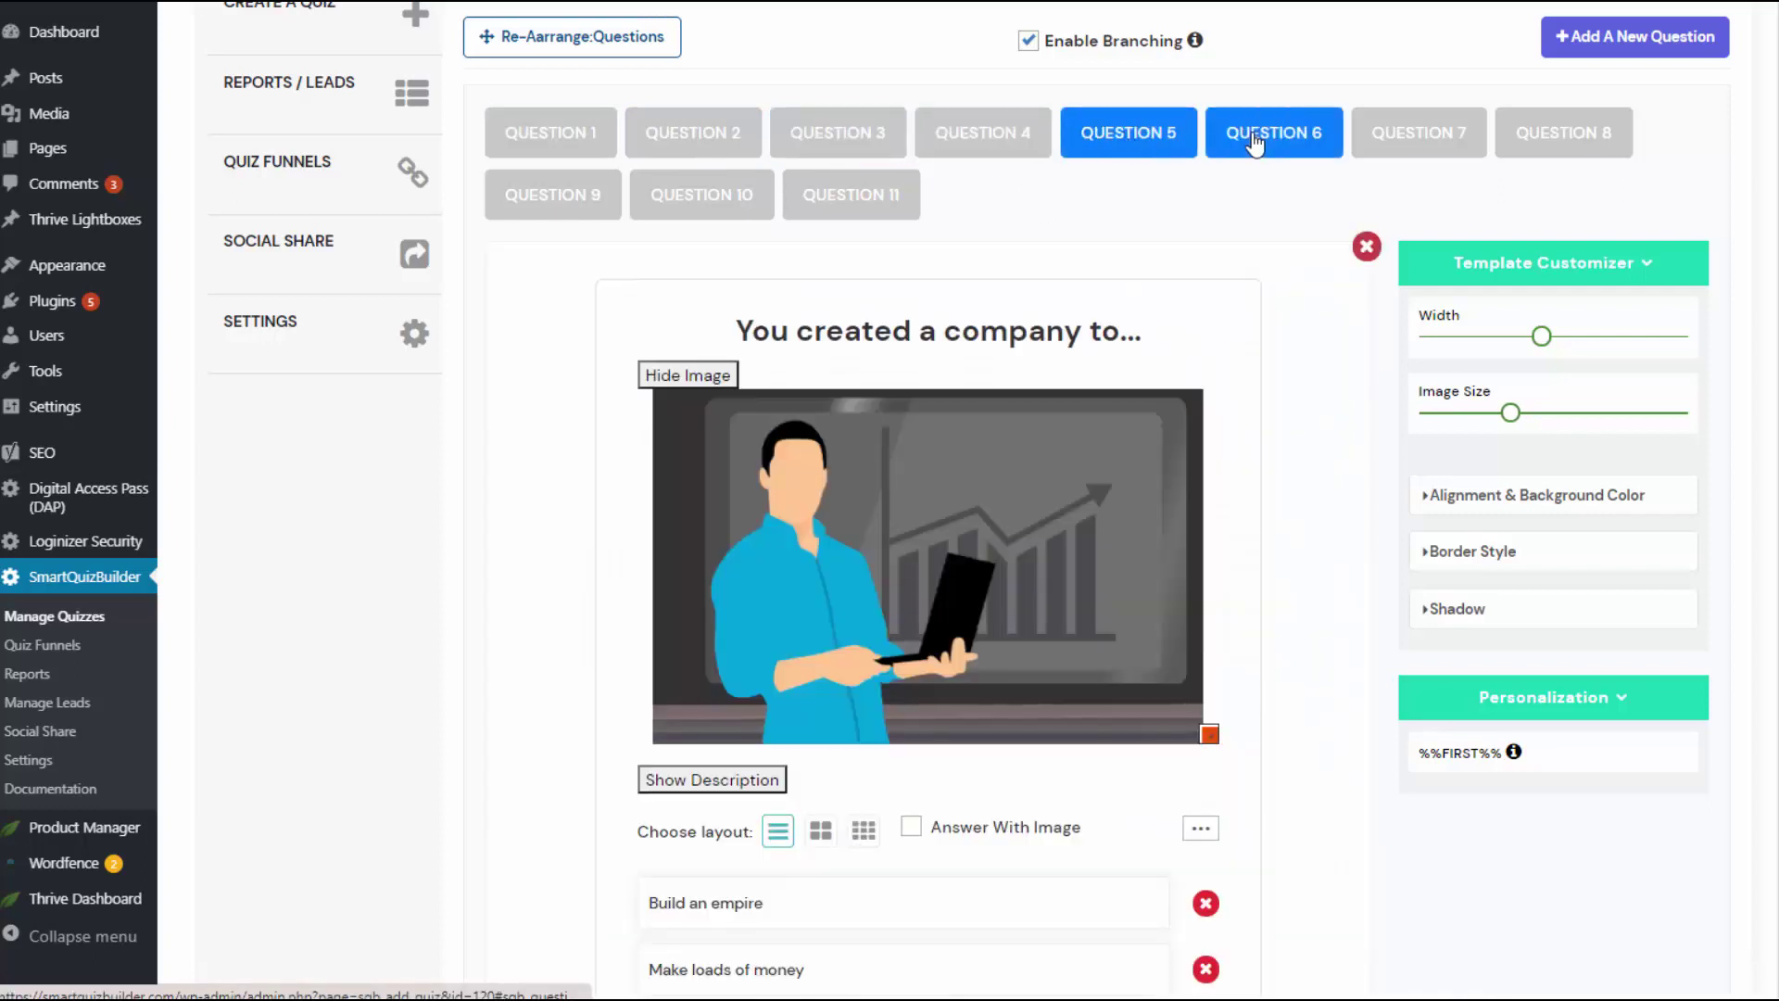
{"action": "left_click", "coordinate": [1271, 132]}
{"action": "left_click", "coordinate": [1417, 133]}
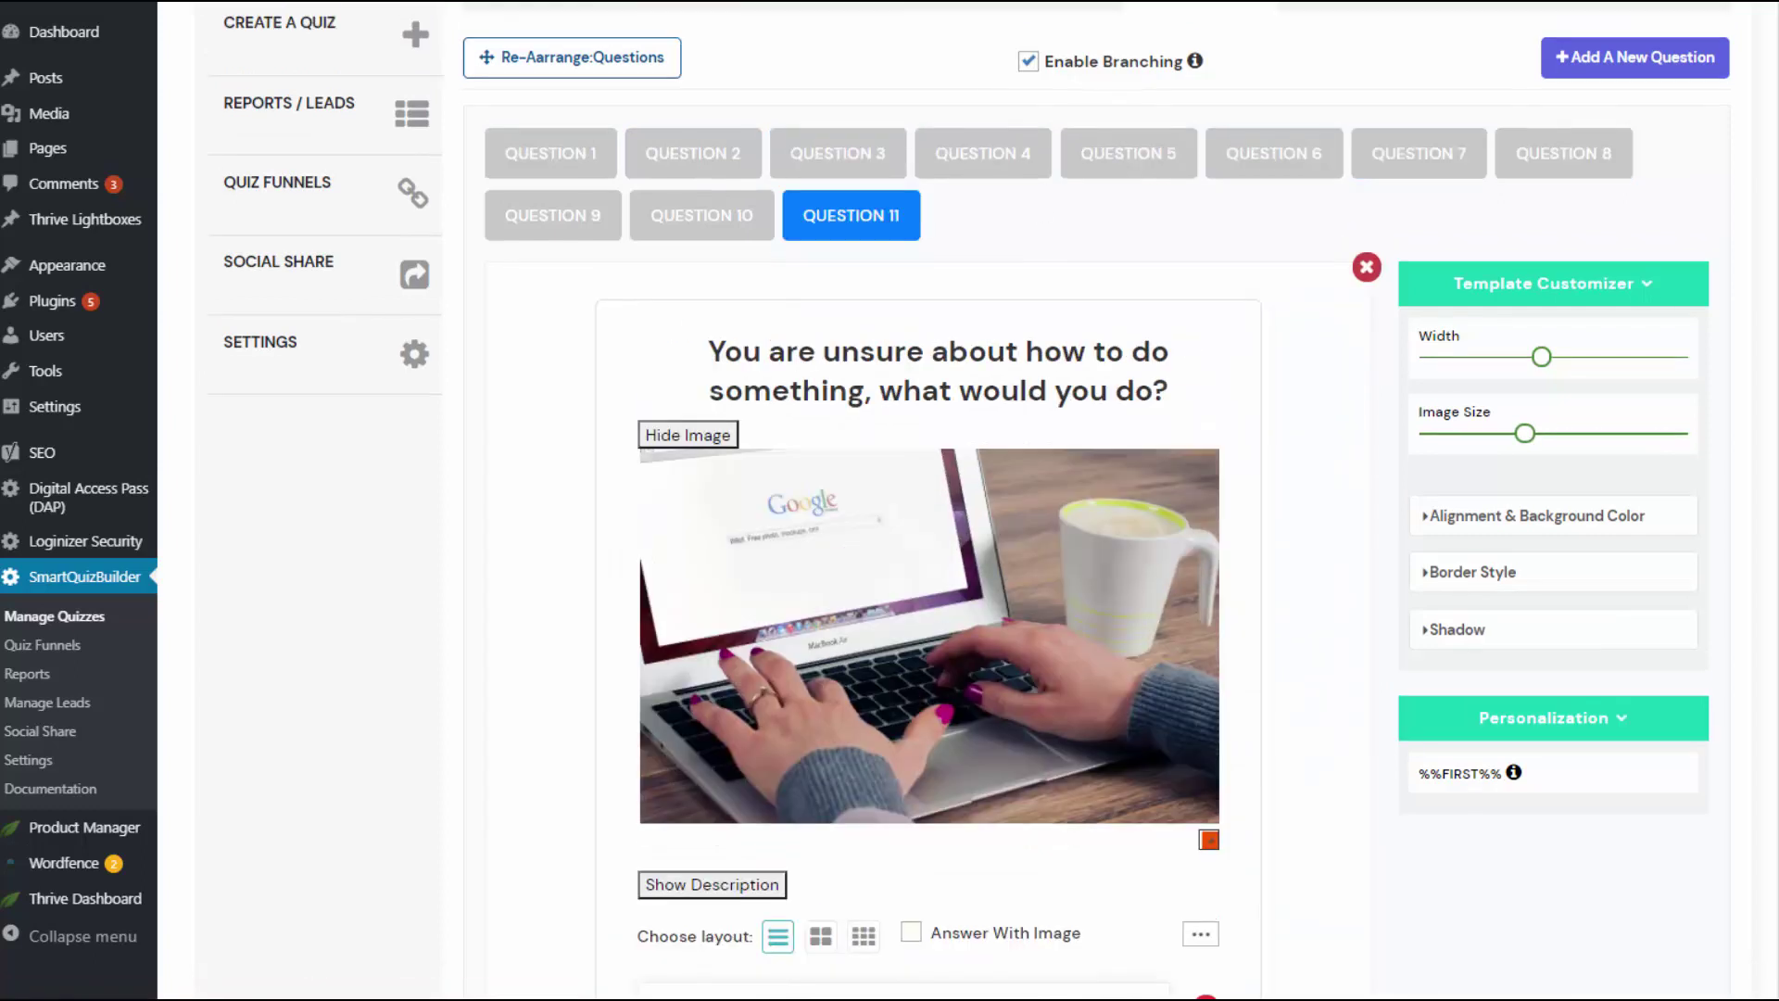
{"action": "scroll", "coordinate": [1724, 410], "scroll_direction": "up", "scroll_amount": 2}
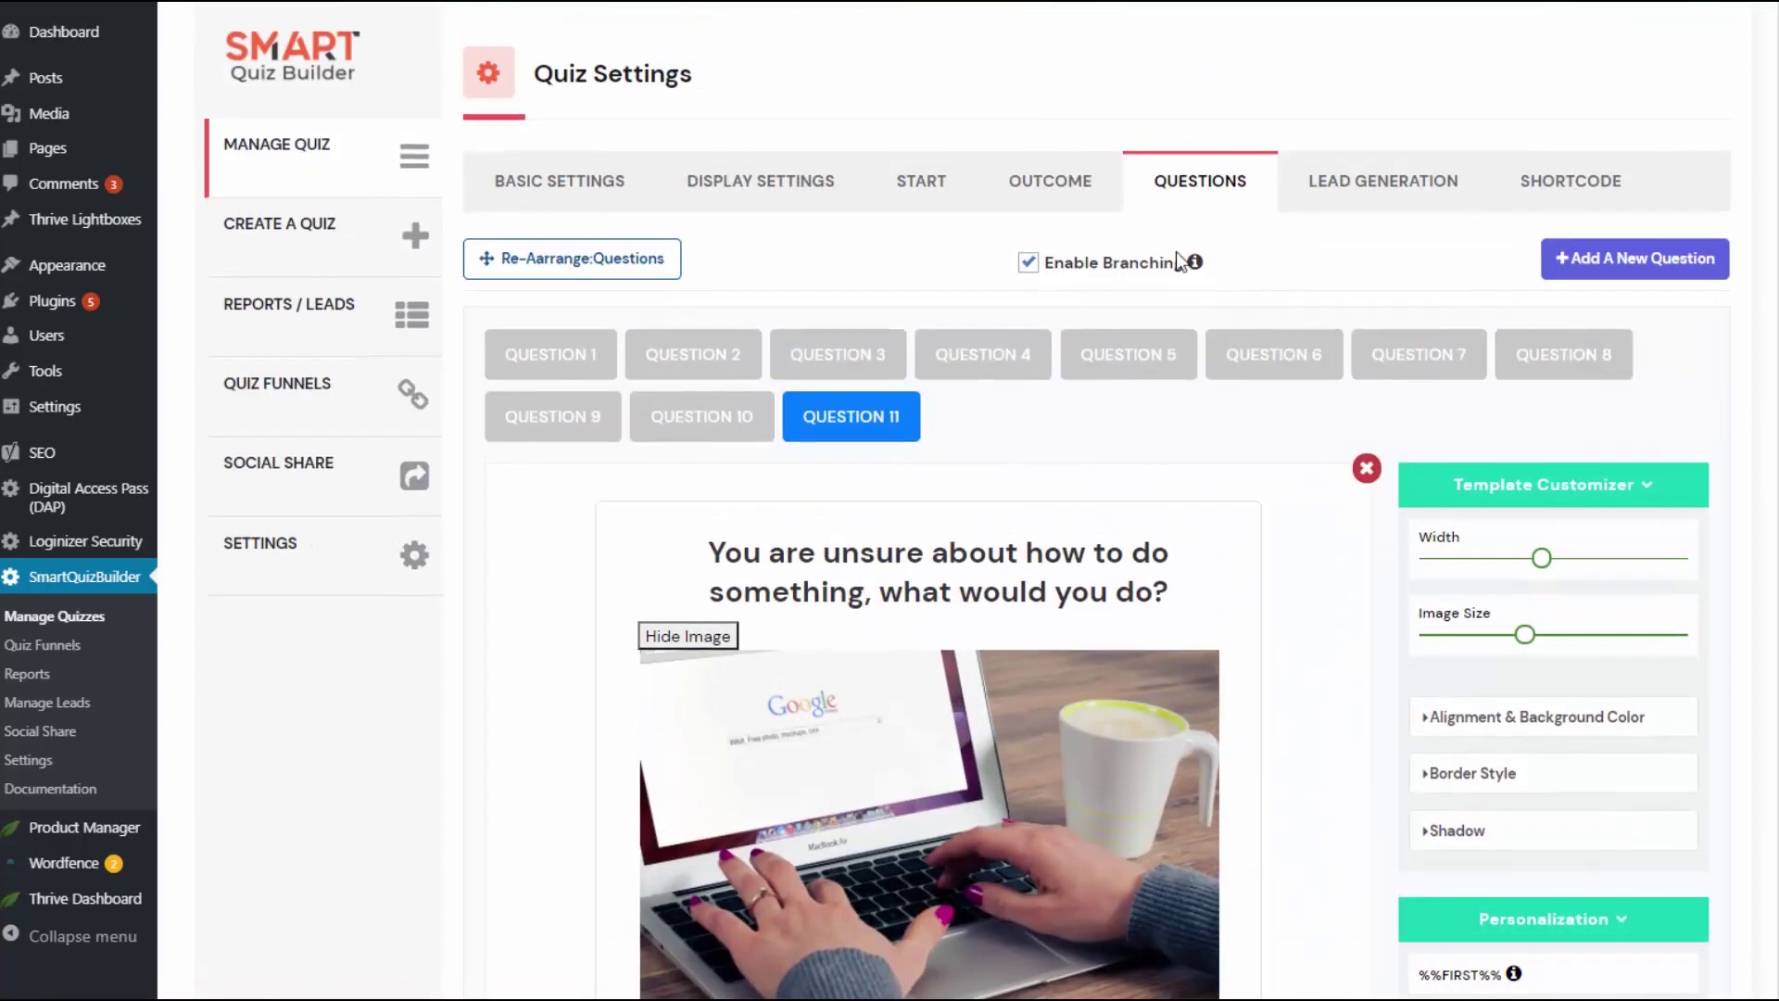
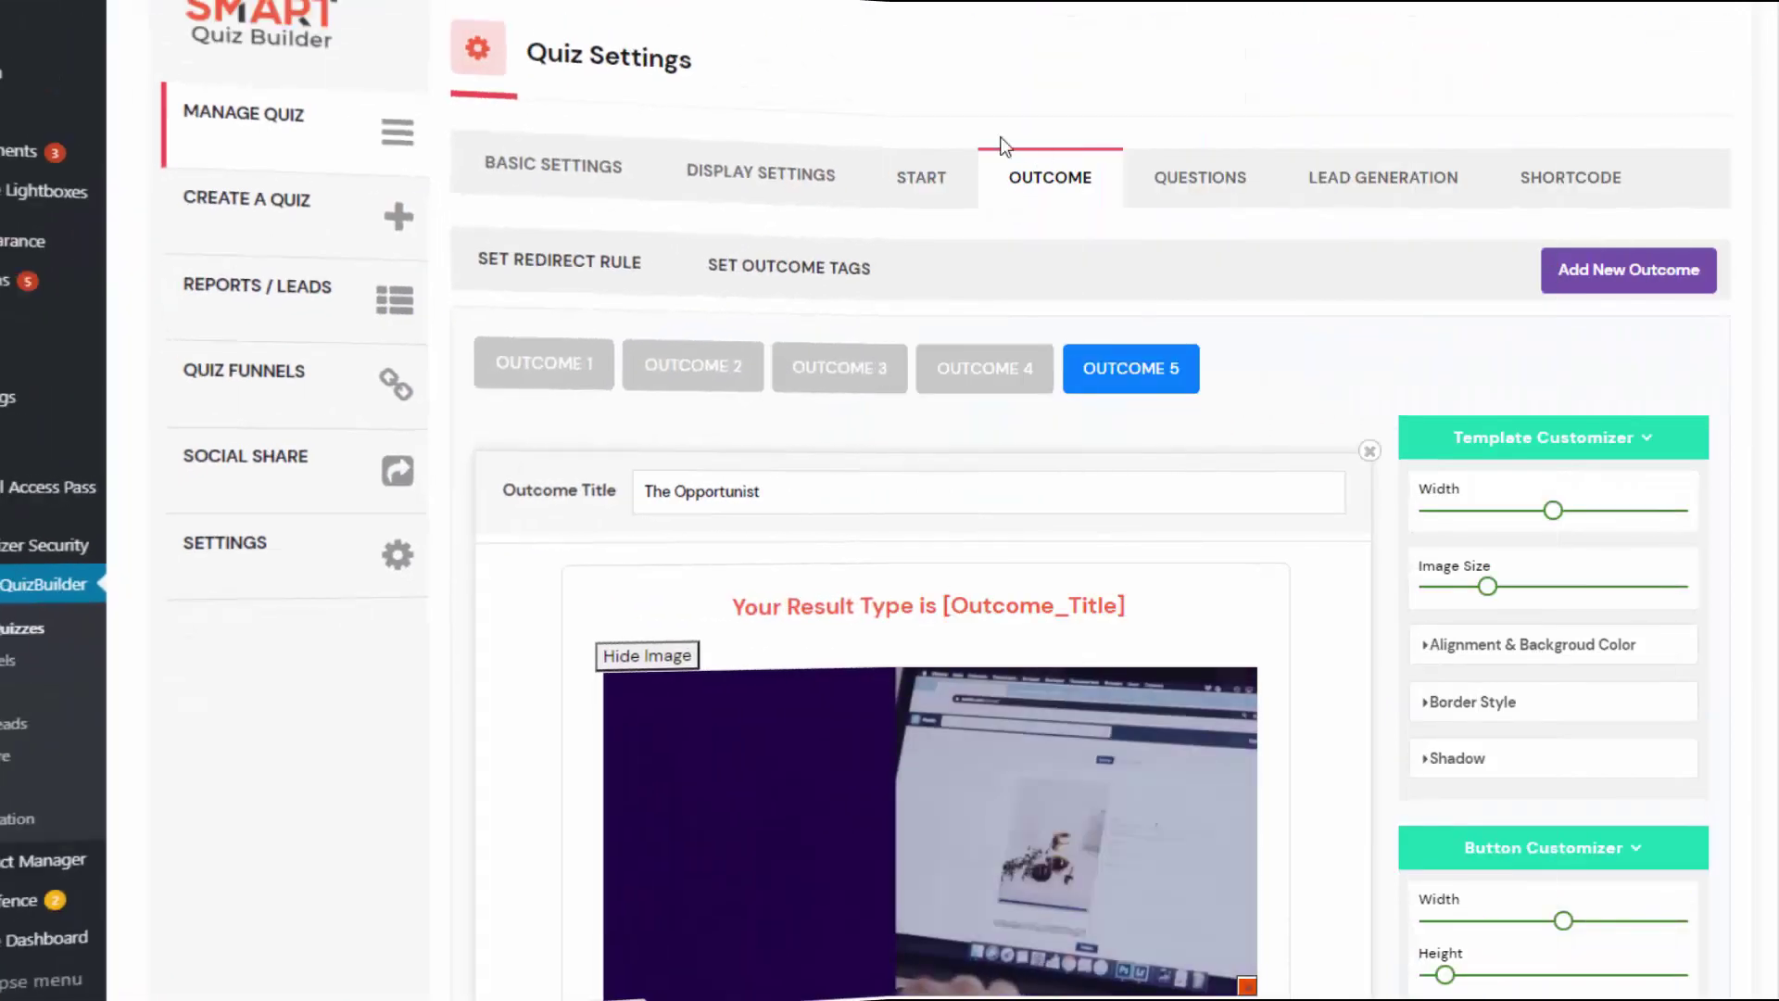
Inspect the outcomes' redirect rules, trying the redirect to a different page for The World Changer, and open the outcome tags
{"action": "left_click", "coordinate": [609, 271]}
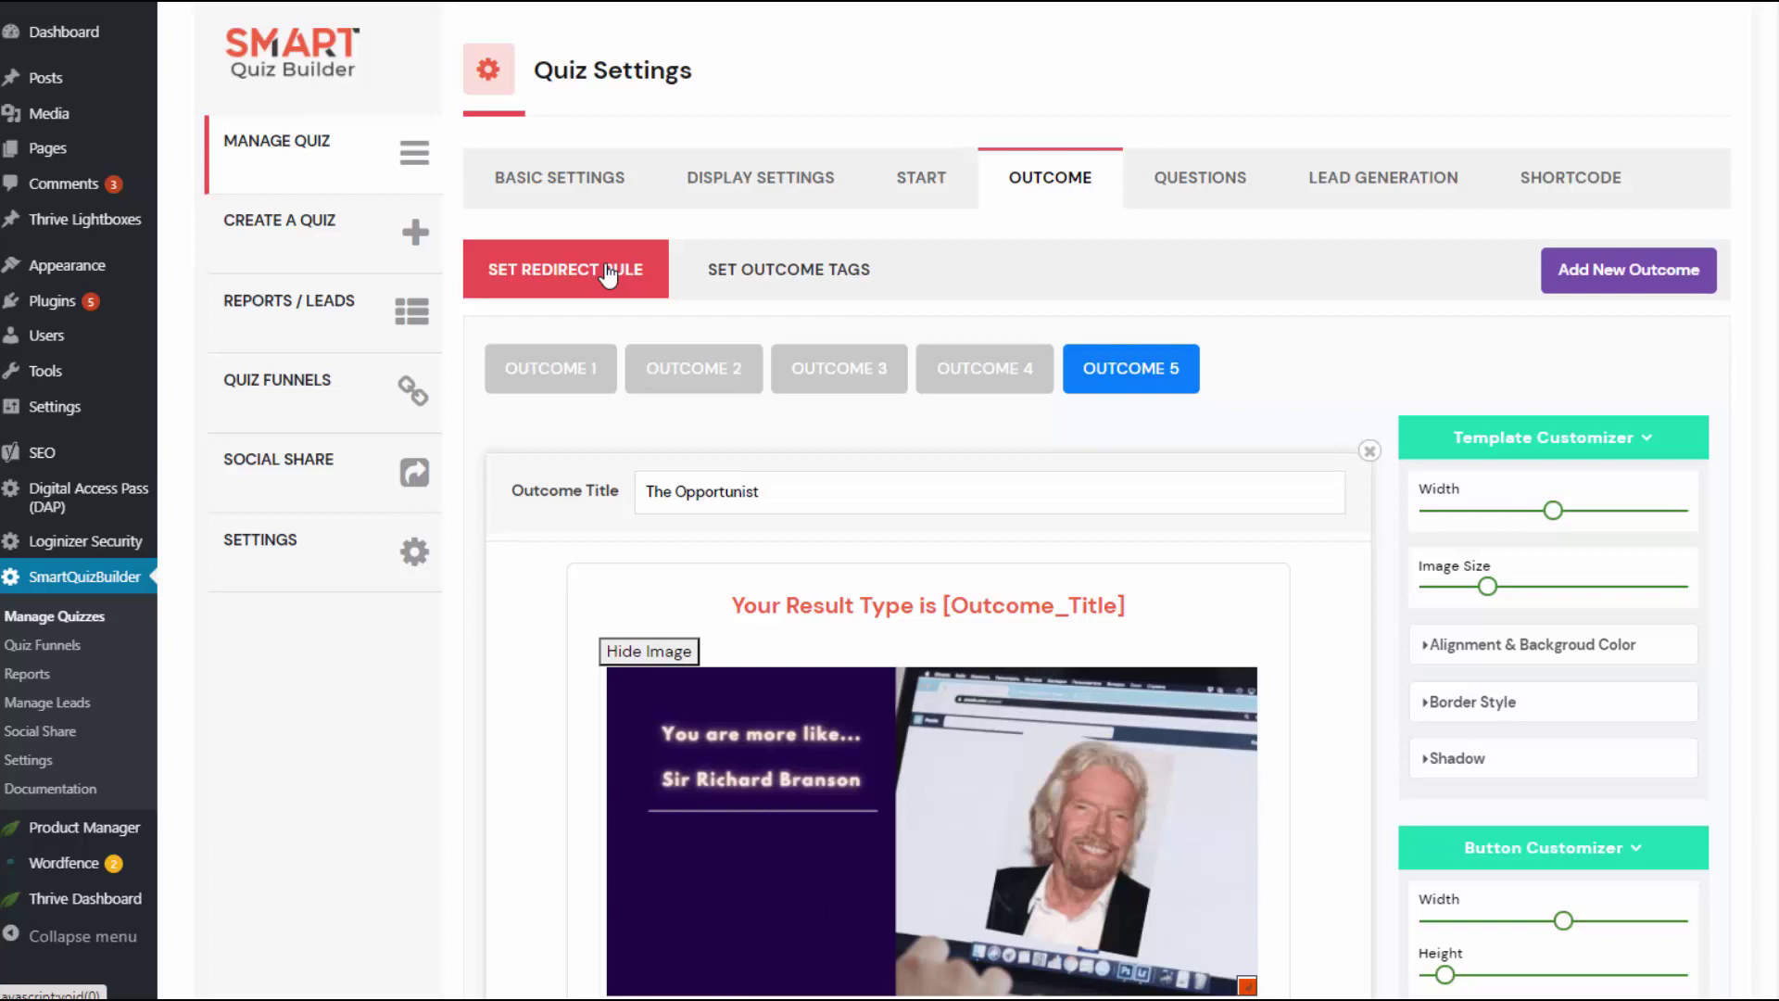
{"action": "left_click", "coordinate": [608, 272]}
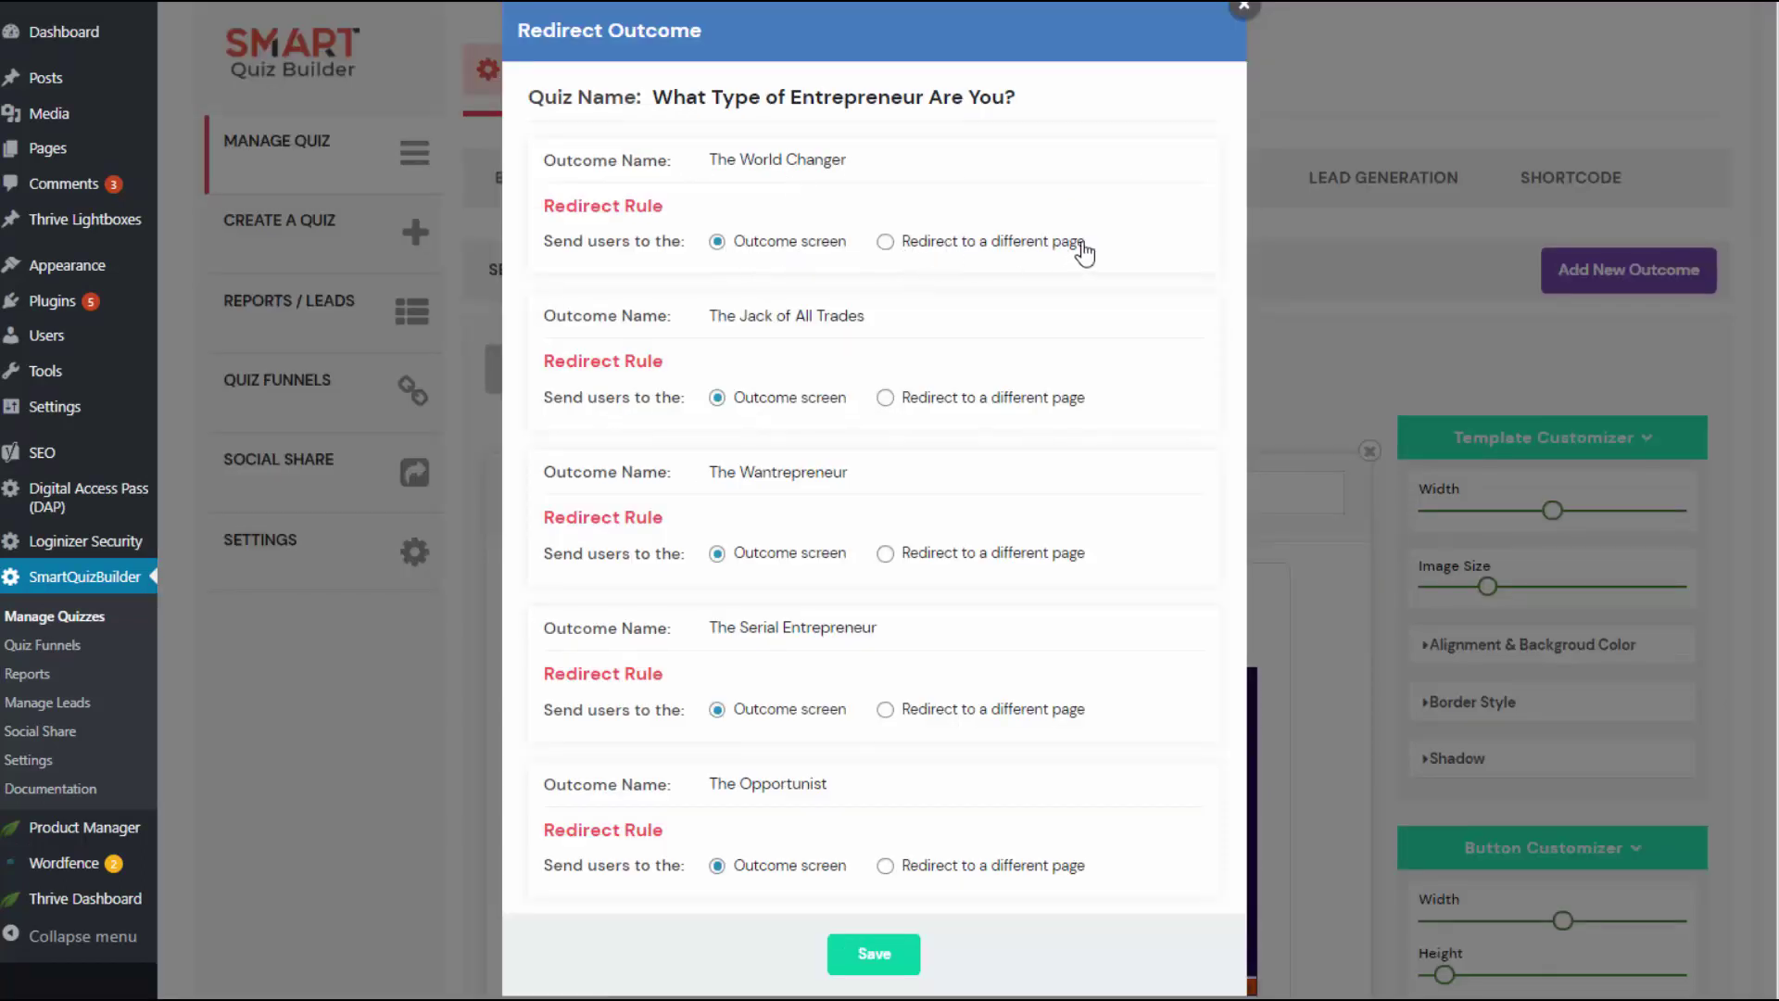
{"action": "left_click", "coordinate": [885, 240]}
{"action": "left_click", "coordinate": [836, 280]}
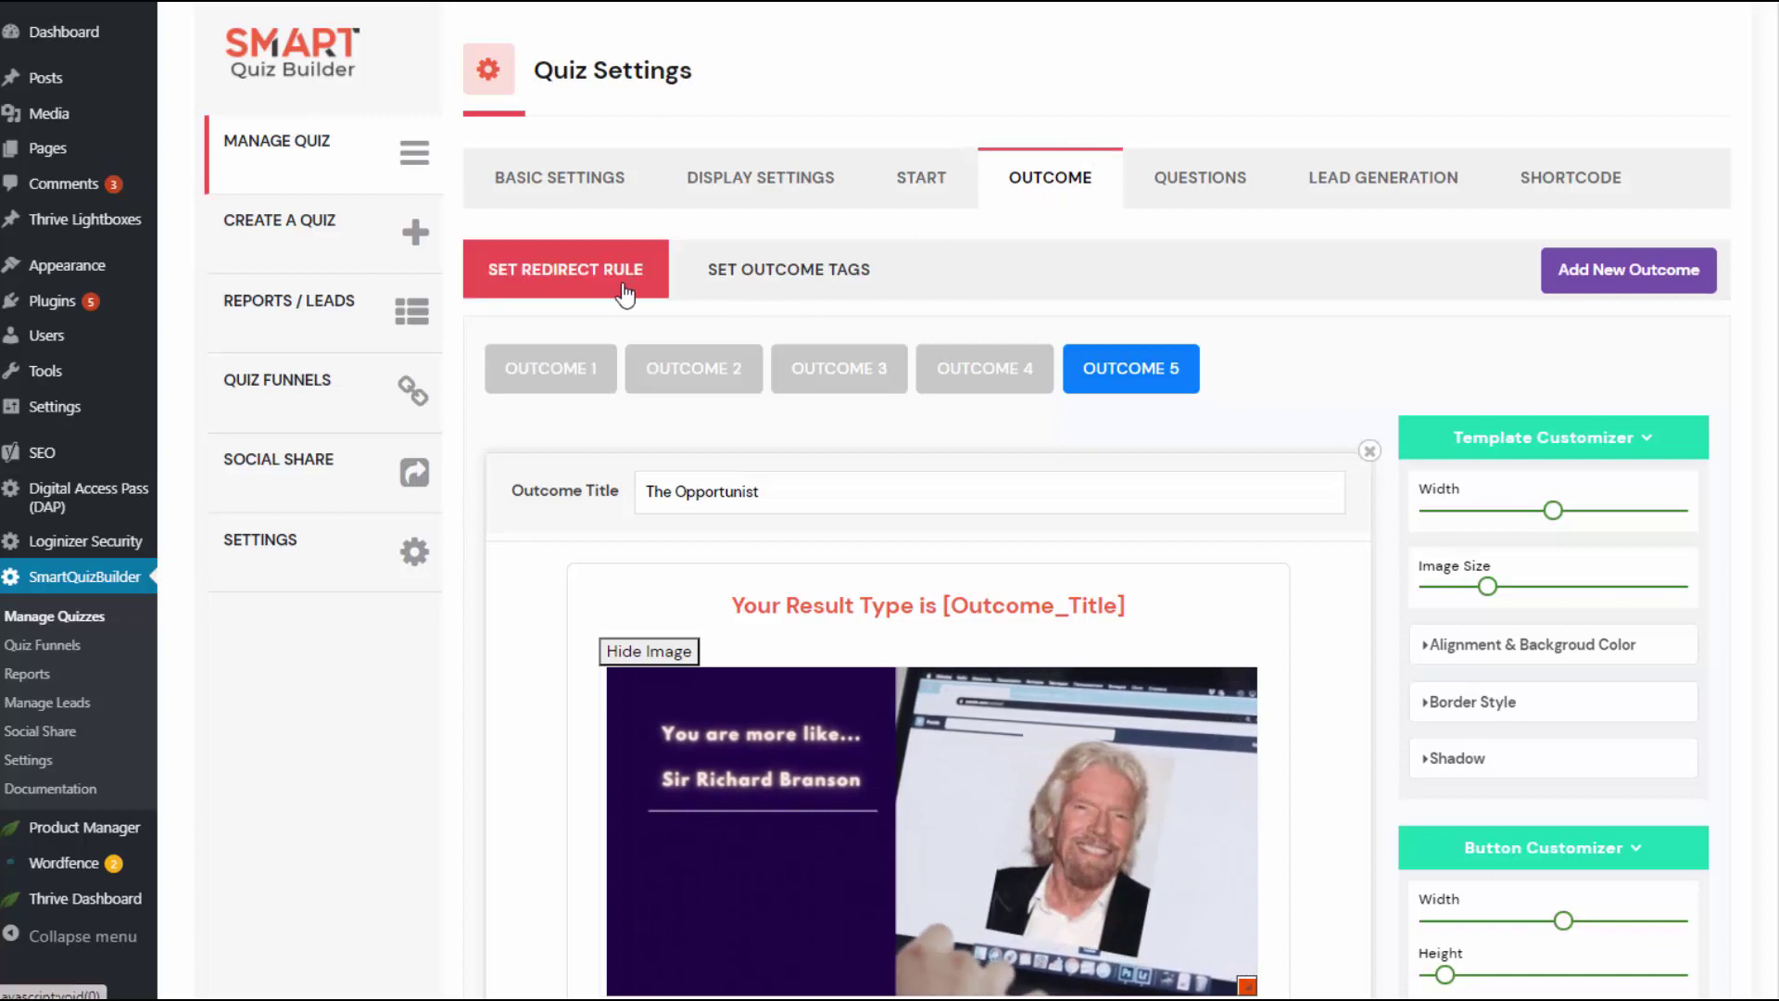
{"action": "left_click", "coordinate": [760, 273]}
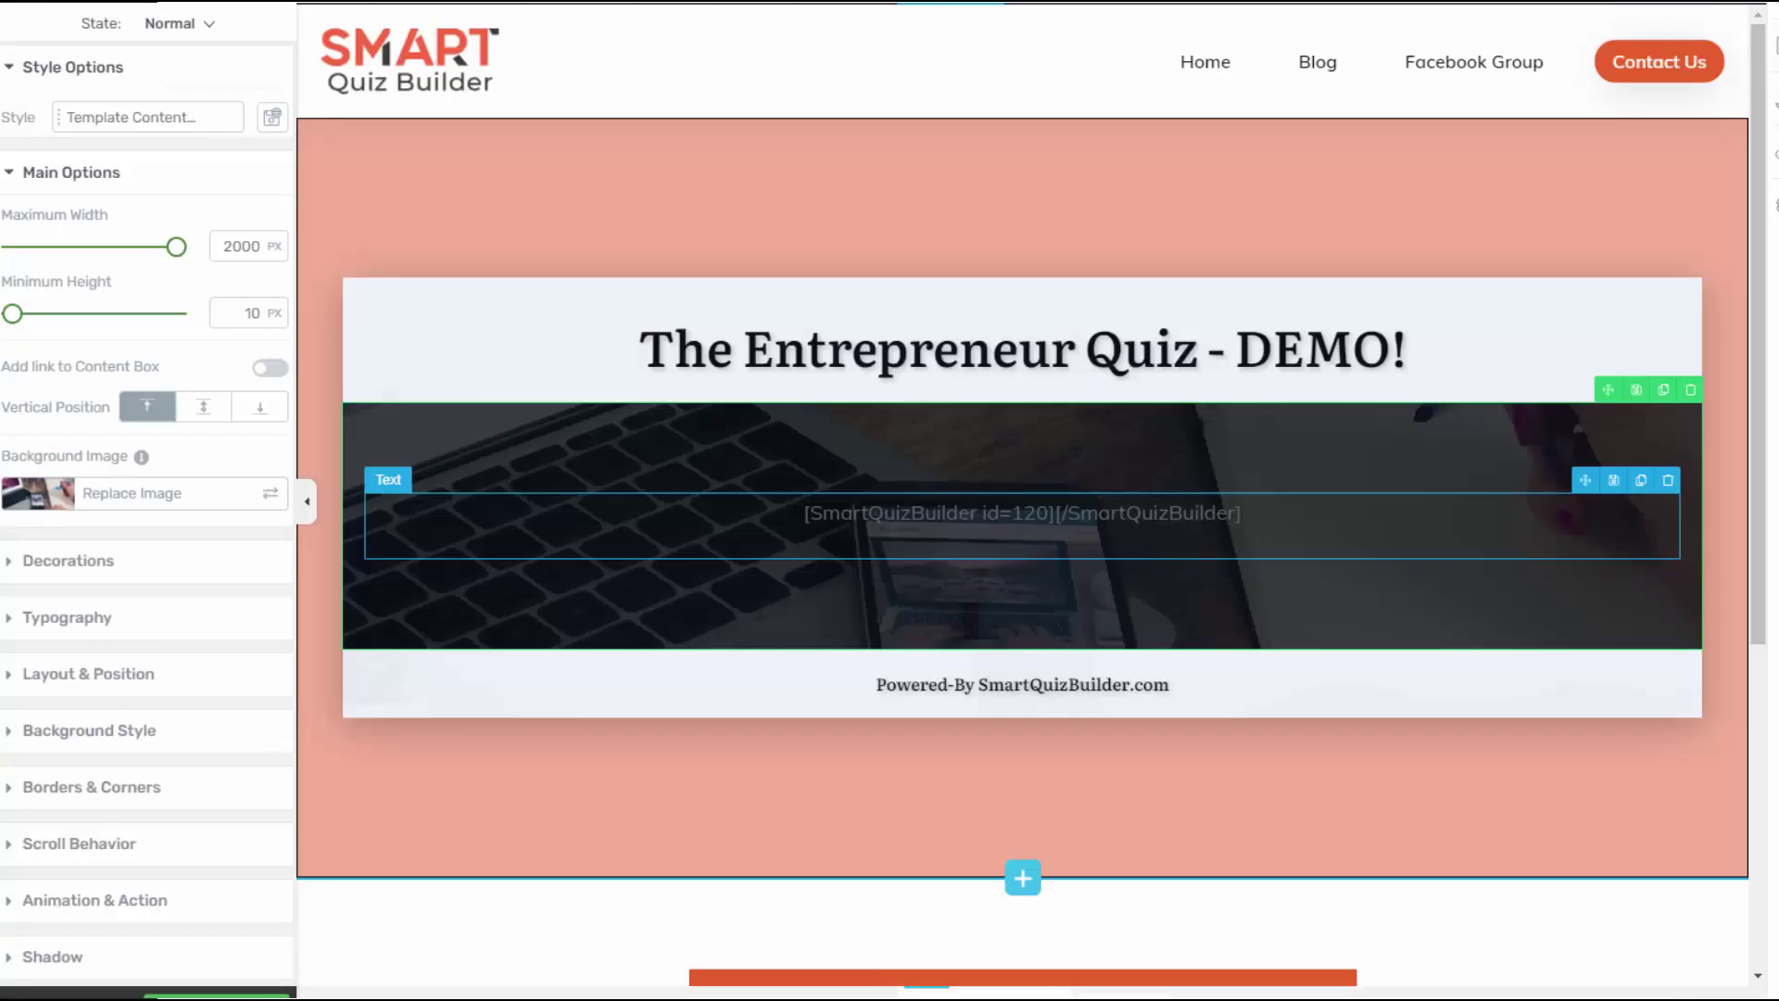
Highlight the shortcode [SmartQuizBuilder id=120][/SmartQuizBuilder] on the demo page in the page editor and view the quiz's start screen on the published page
{"action": "left_click", "coordinate": [803, 513]}
{"action": "left_click_drag", "start_coordinate": [803, 512], "coordinate": [1270, 514]}
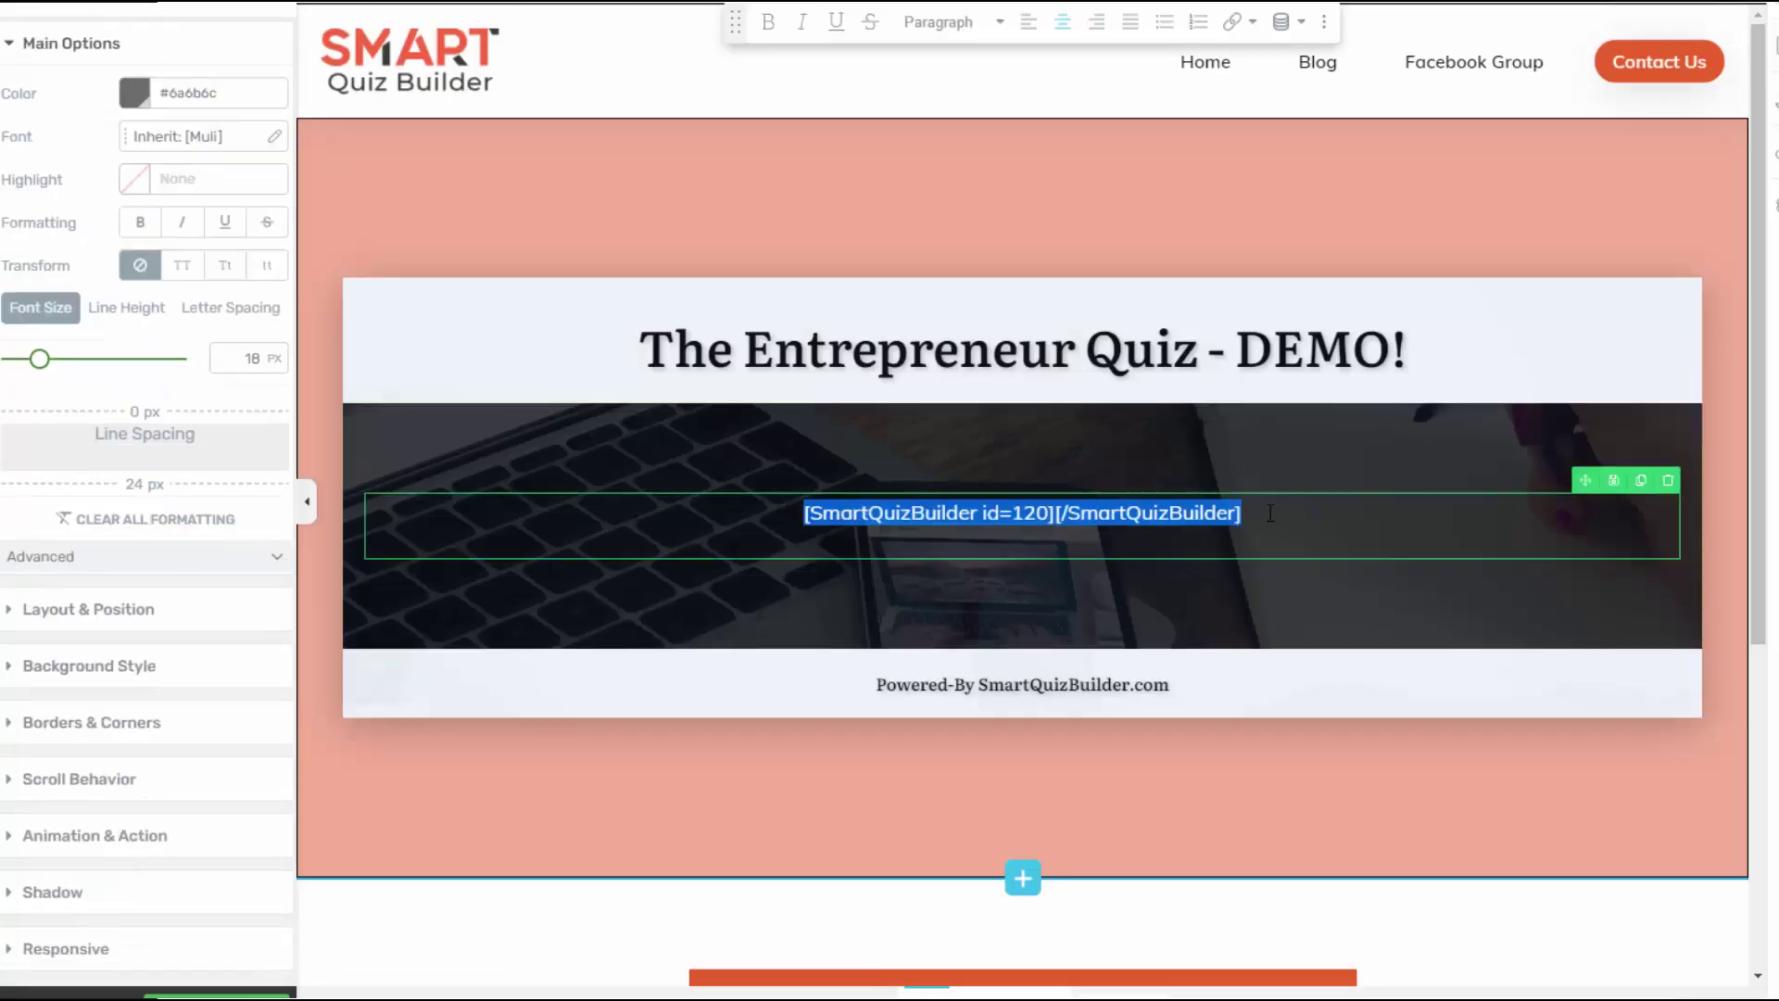
{"action": "left_click", "coordinate": [1041, 536]}
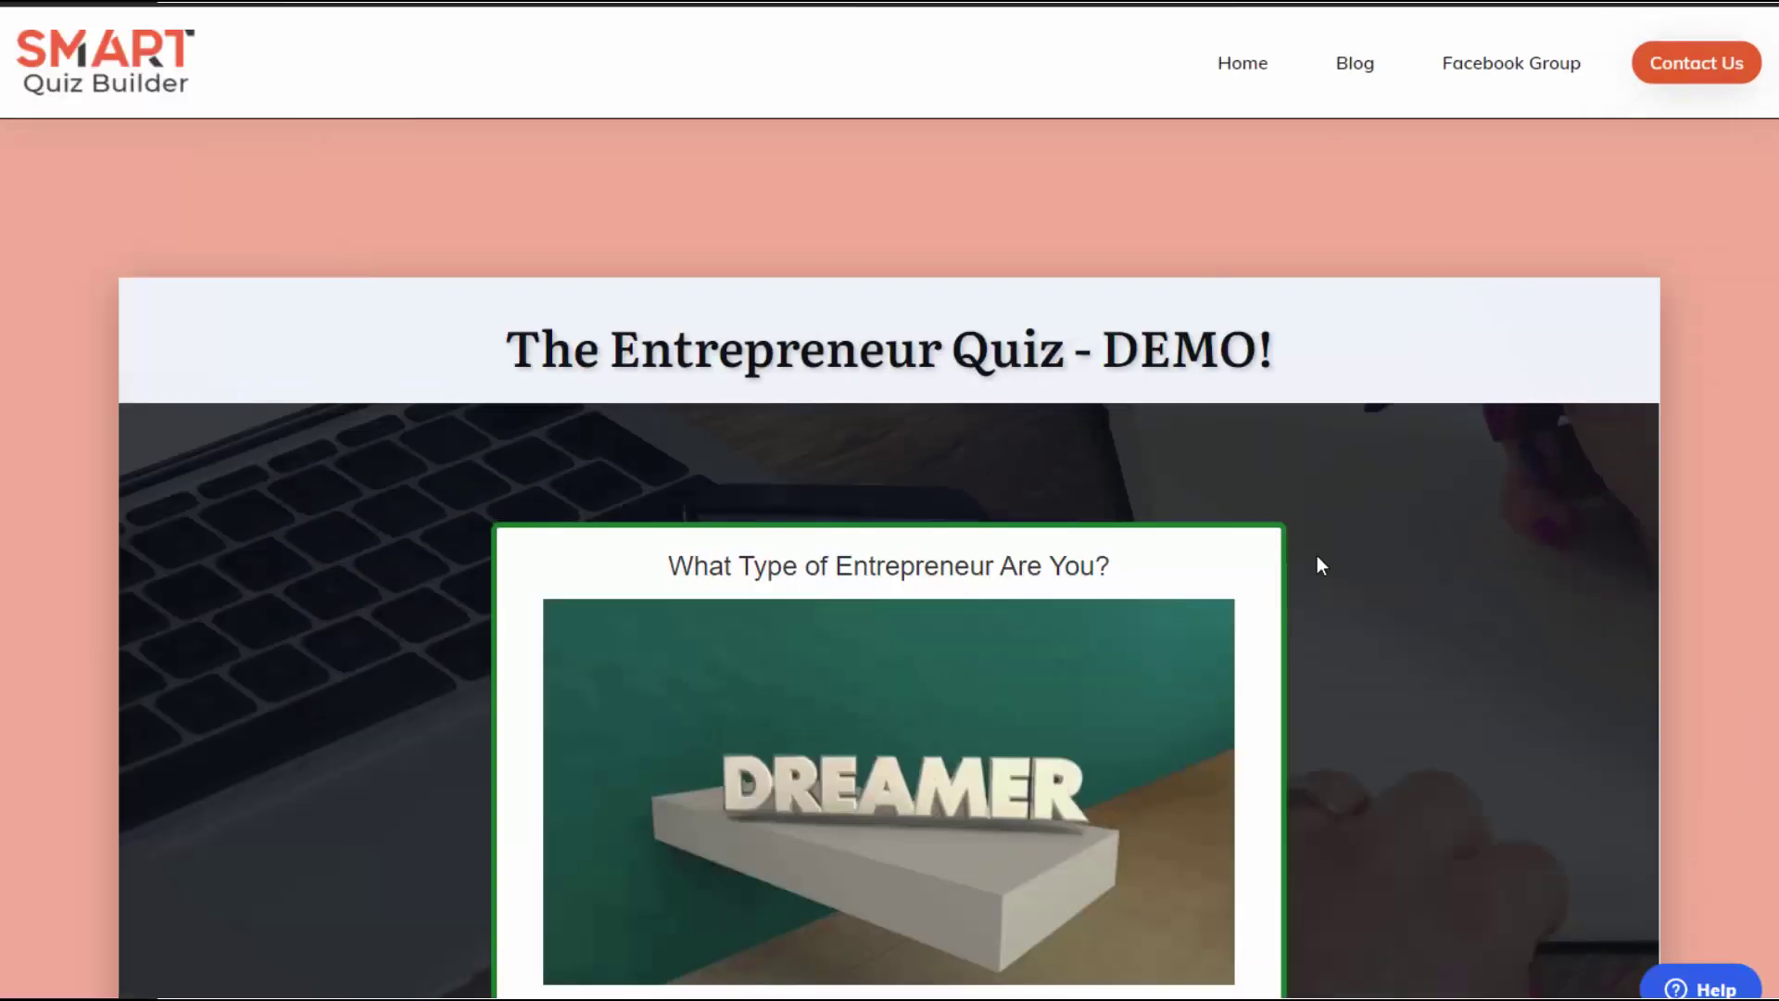
{"action": "scroll", "coordinate": [1449, 586], "scroll_direction": "down", "scroll_amount": 3}
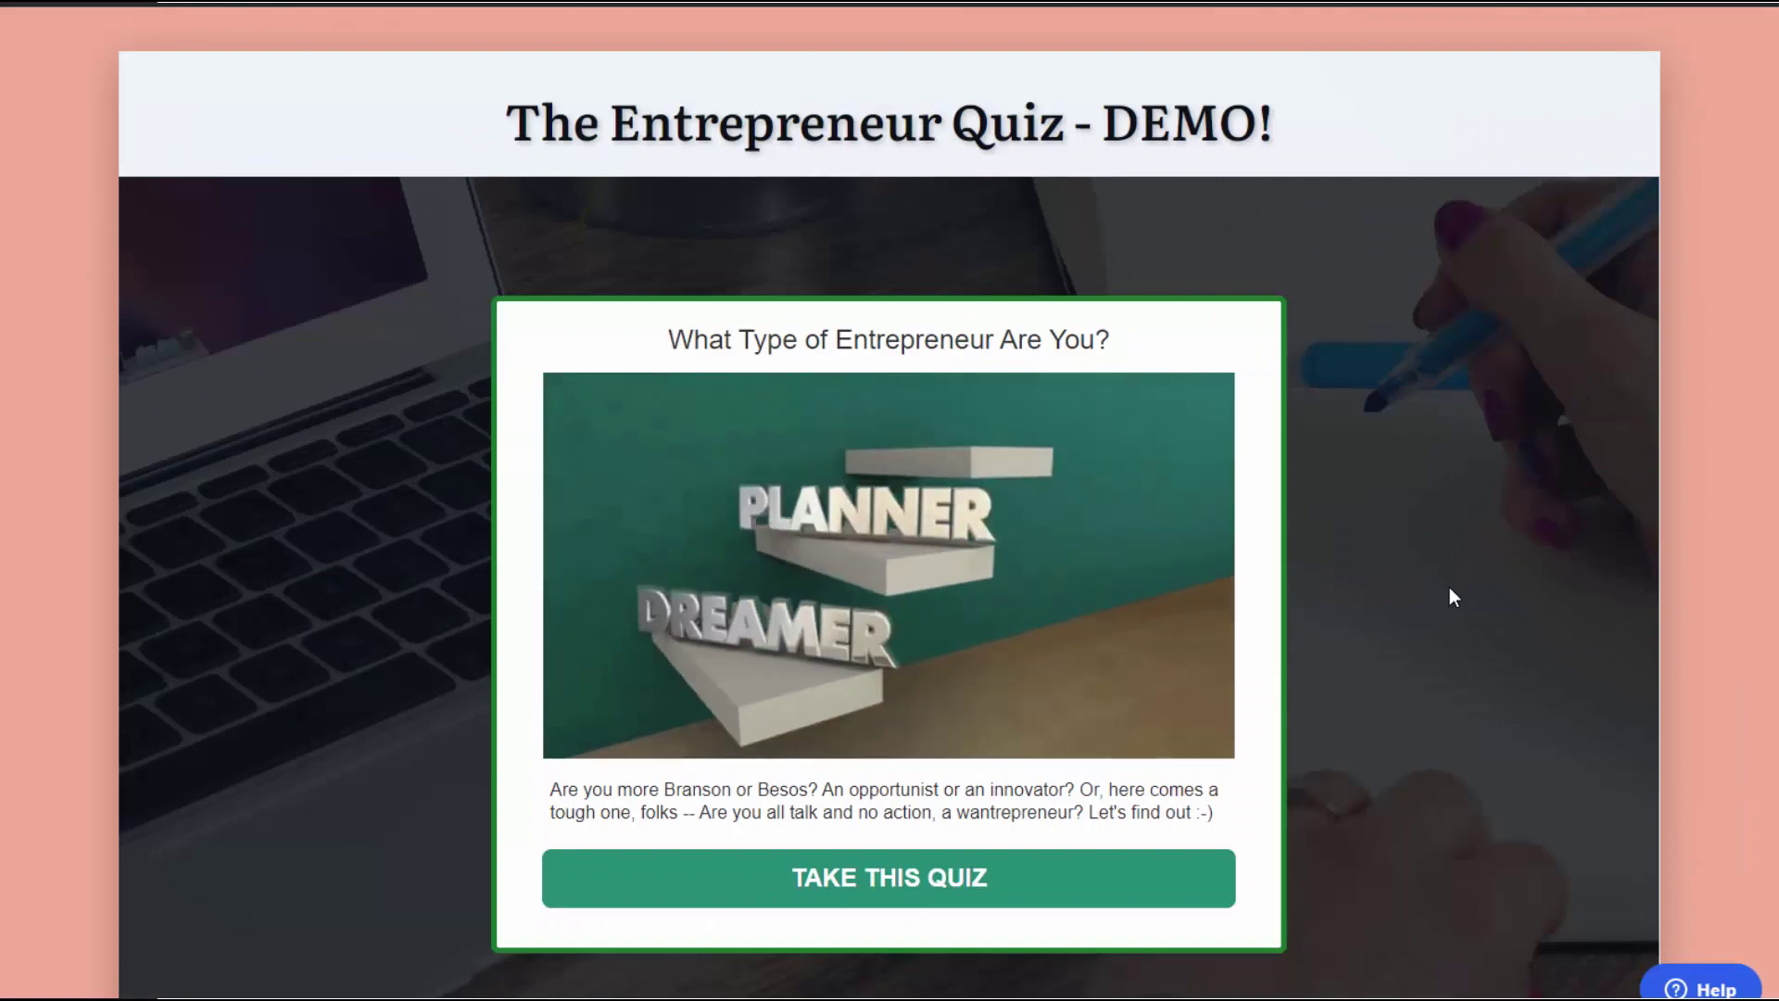
{"action": "scroll", "coordinate": [1449, 586], "scroll_direction": "down", "scroll_amount": 1}
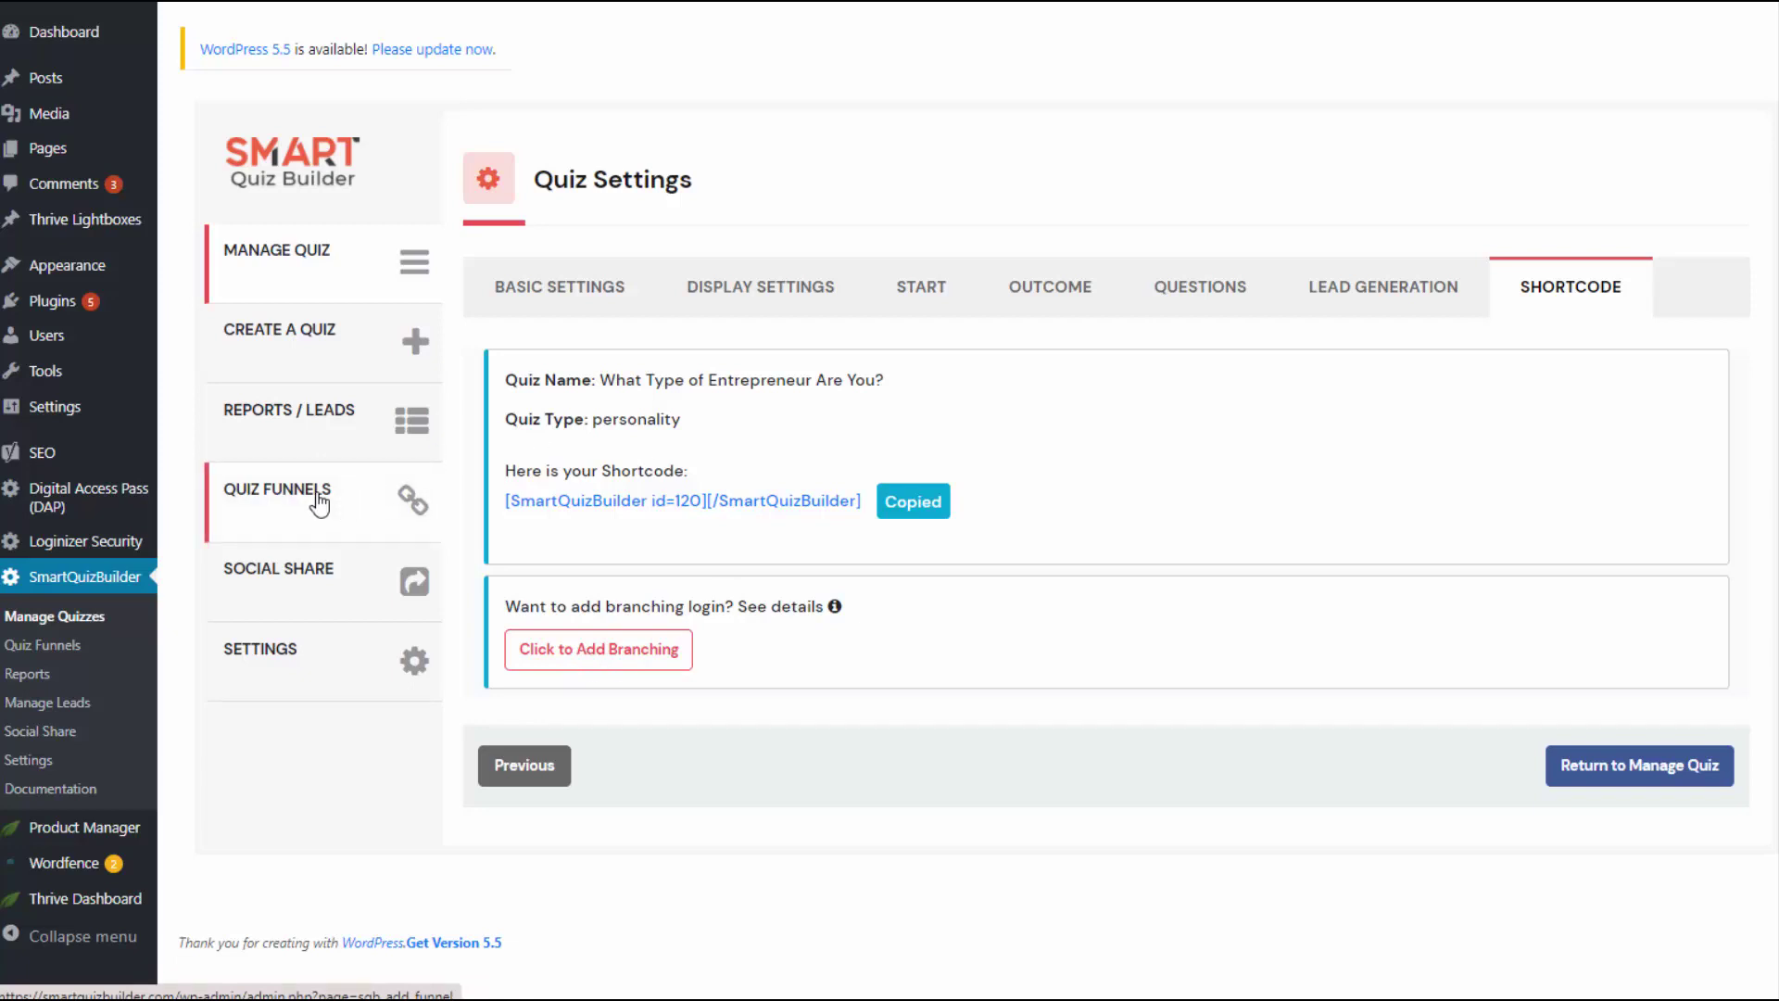
Open the quiz's branching funnel and reposition the "Where do you write down thoughts?" and "What best describes you?" boxes
{"action": "left_click", "coordinate": [556, 653]}
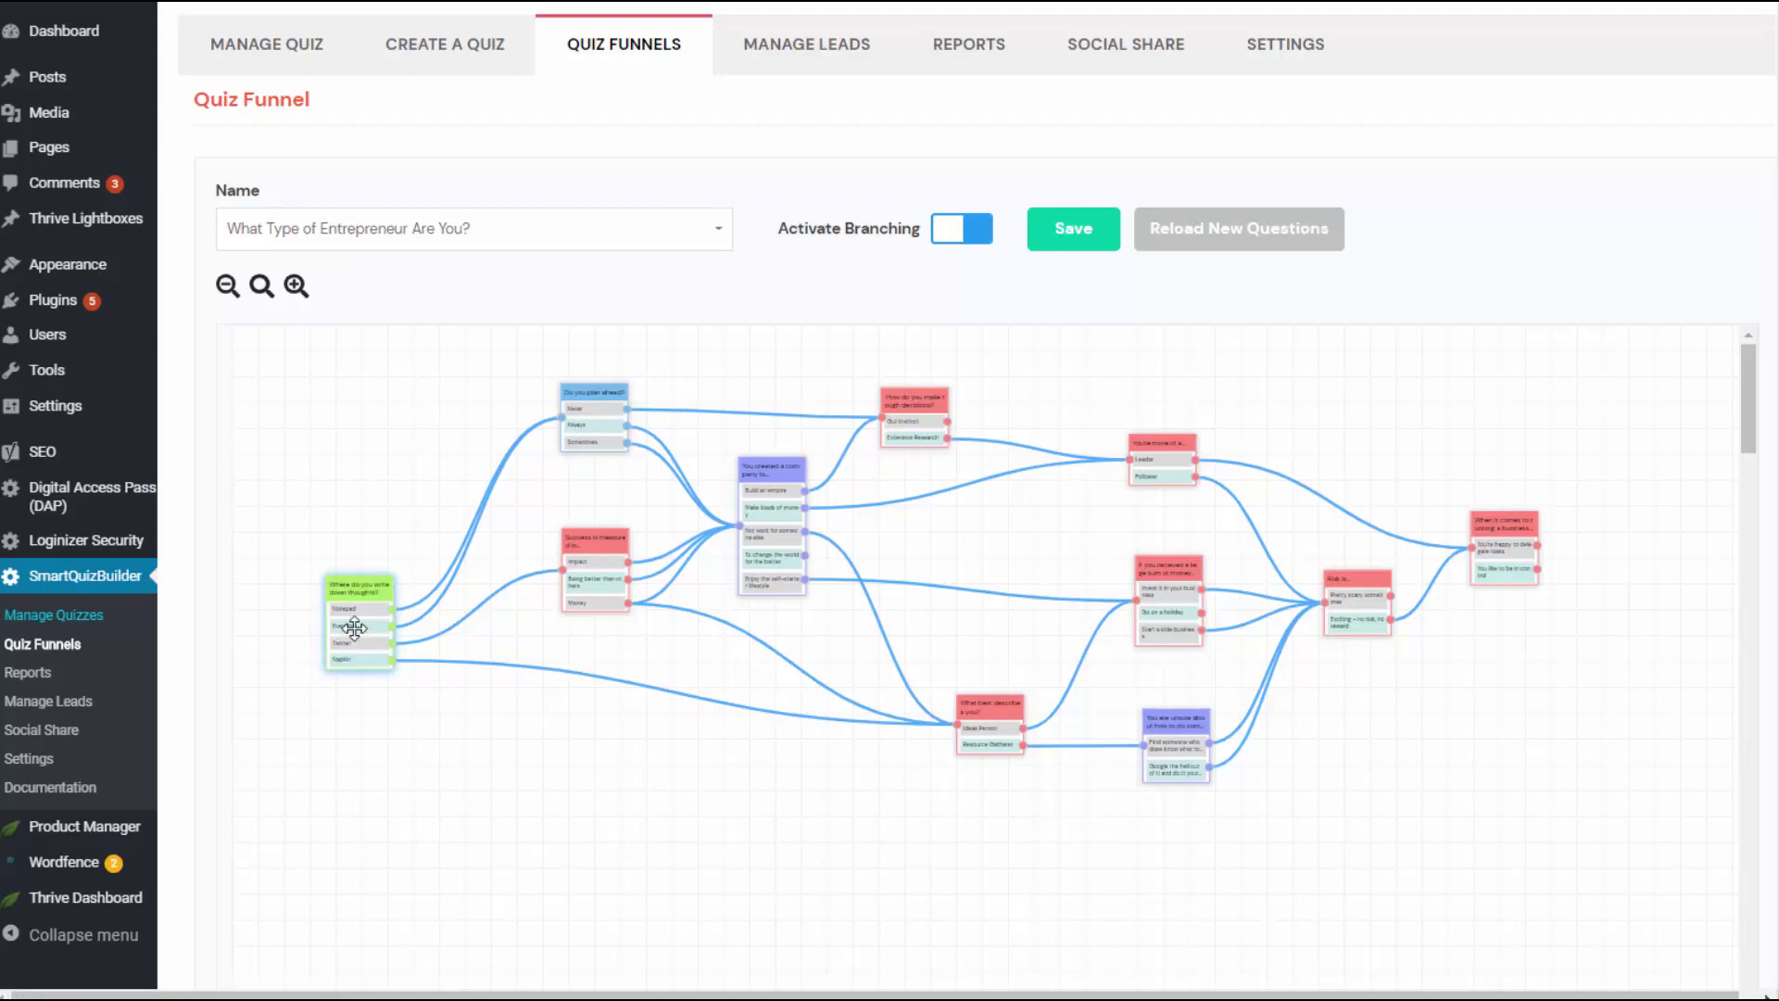
{"action": "left_click", "coordinate": [296, 286]}
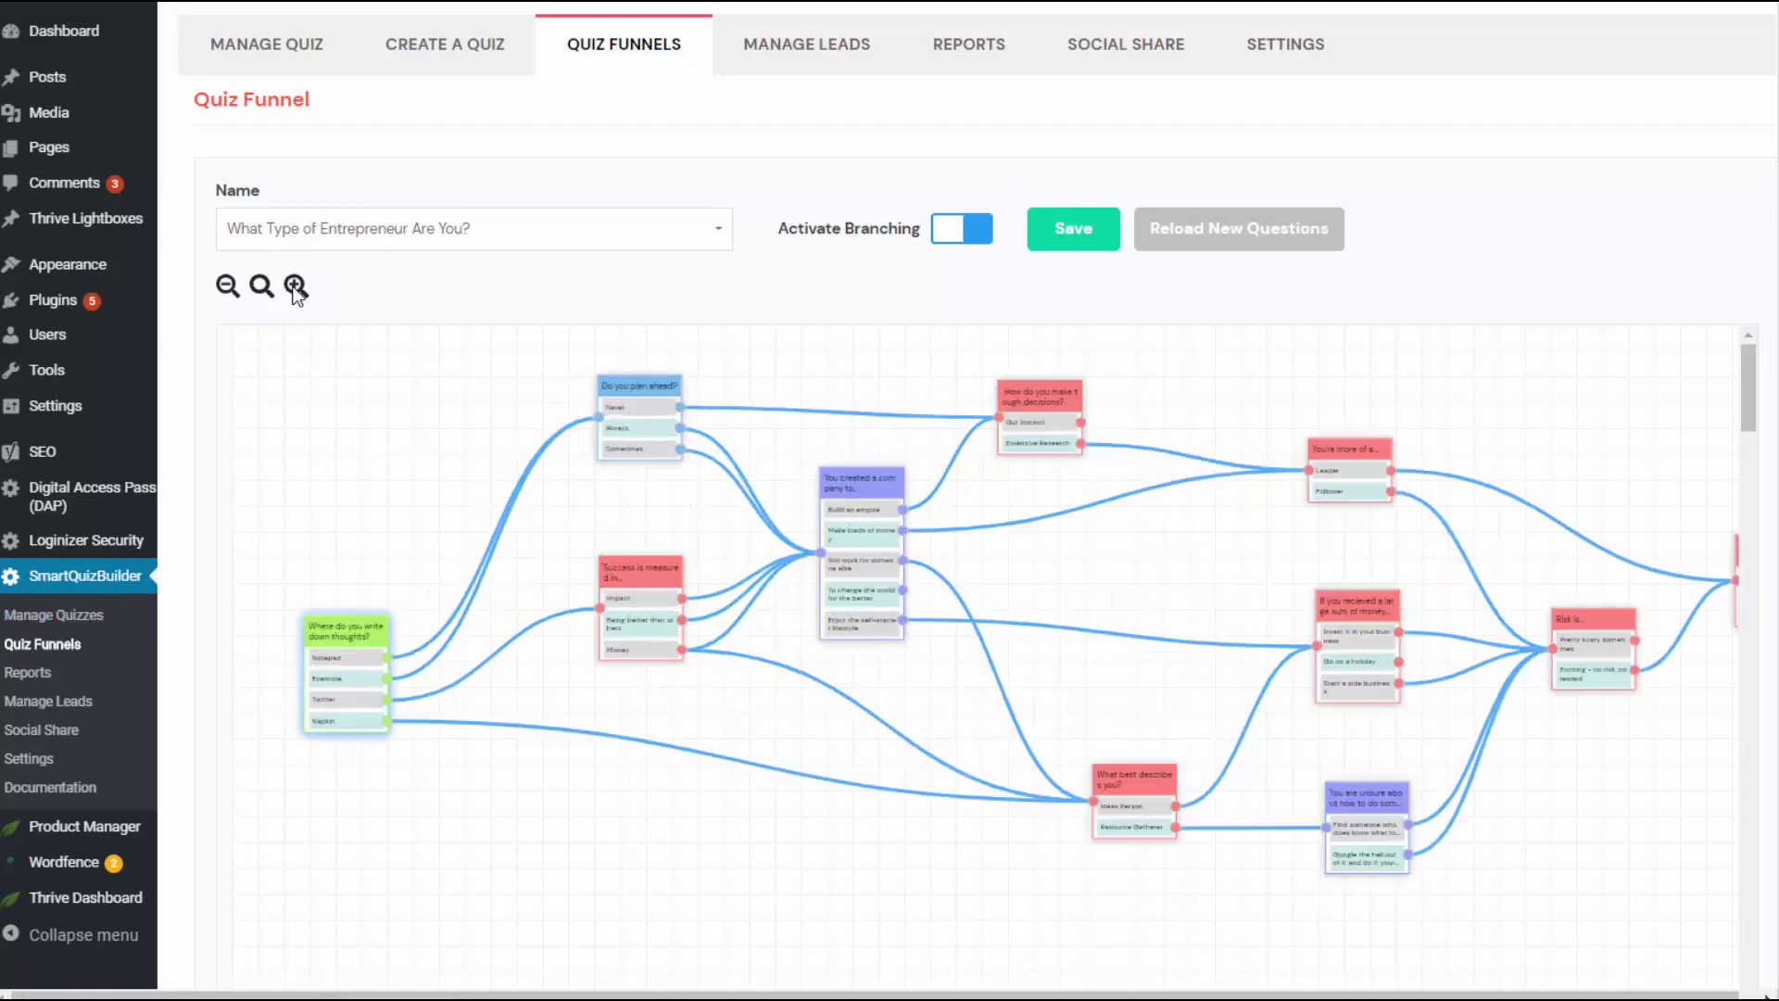
{"action": "left_click", "coordinate": [295, 286]}
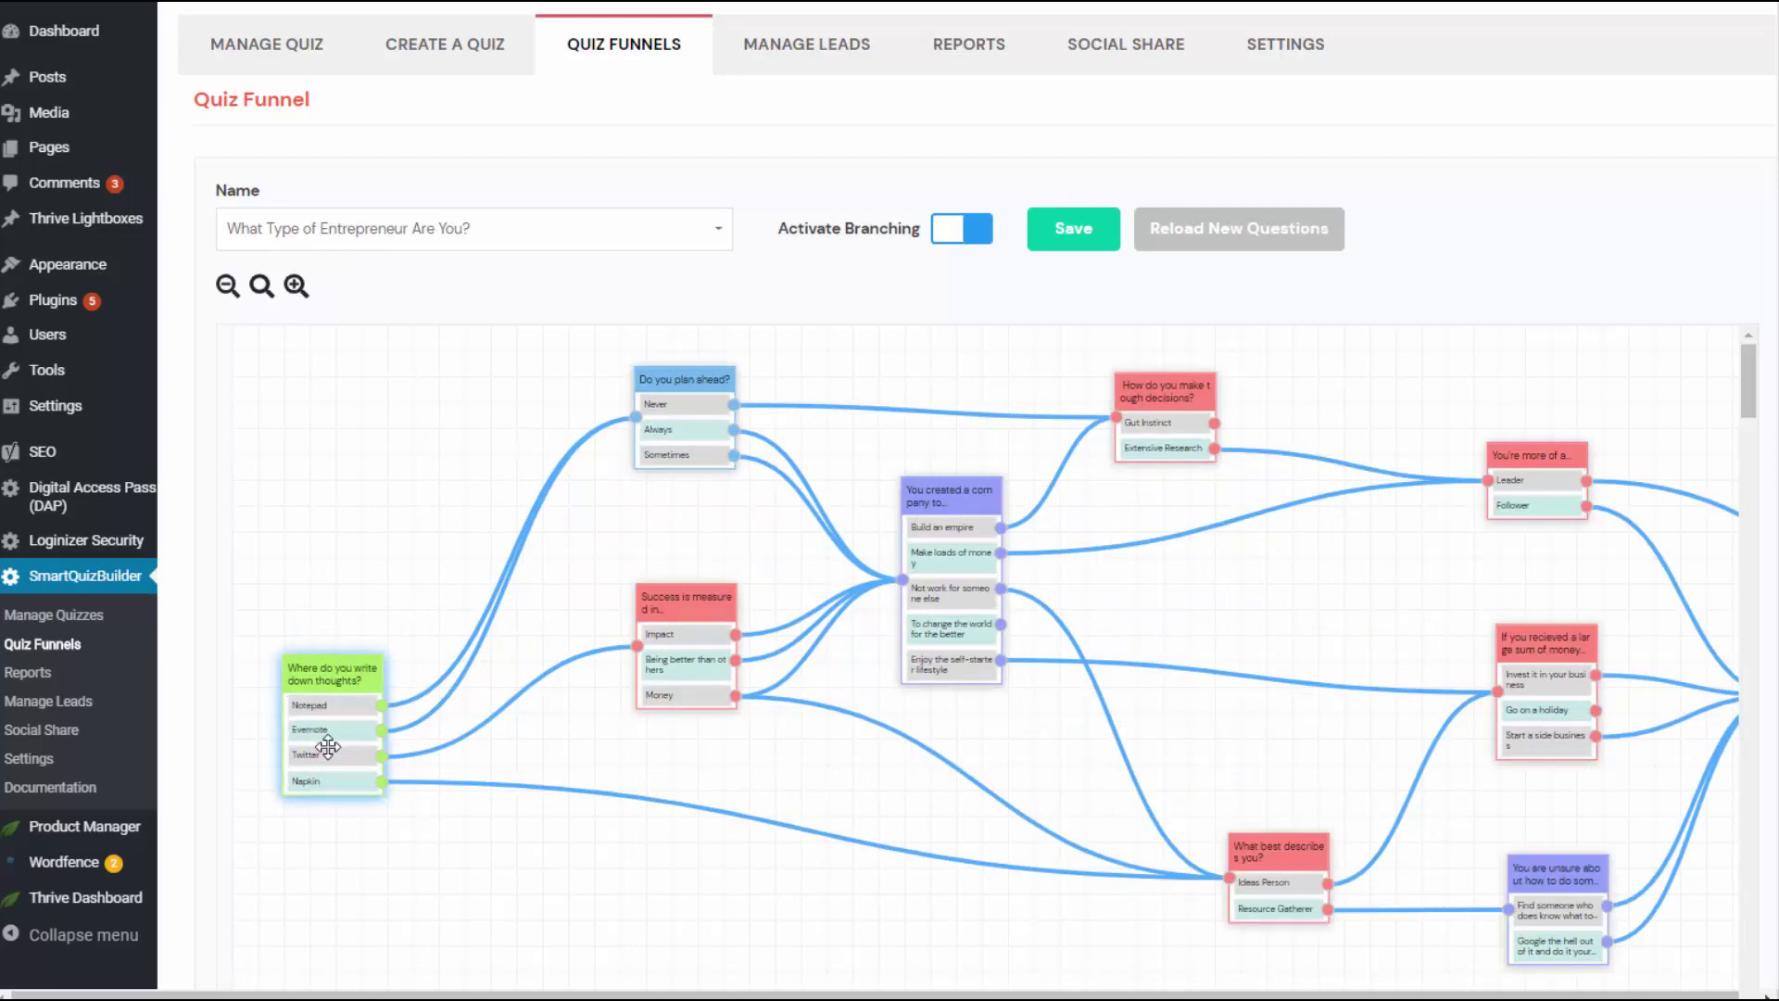
{"action": "left_click_drag", "start_coordinate": [328, 737], "coordinate": [301, 645]}
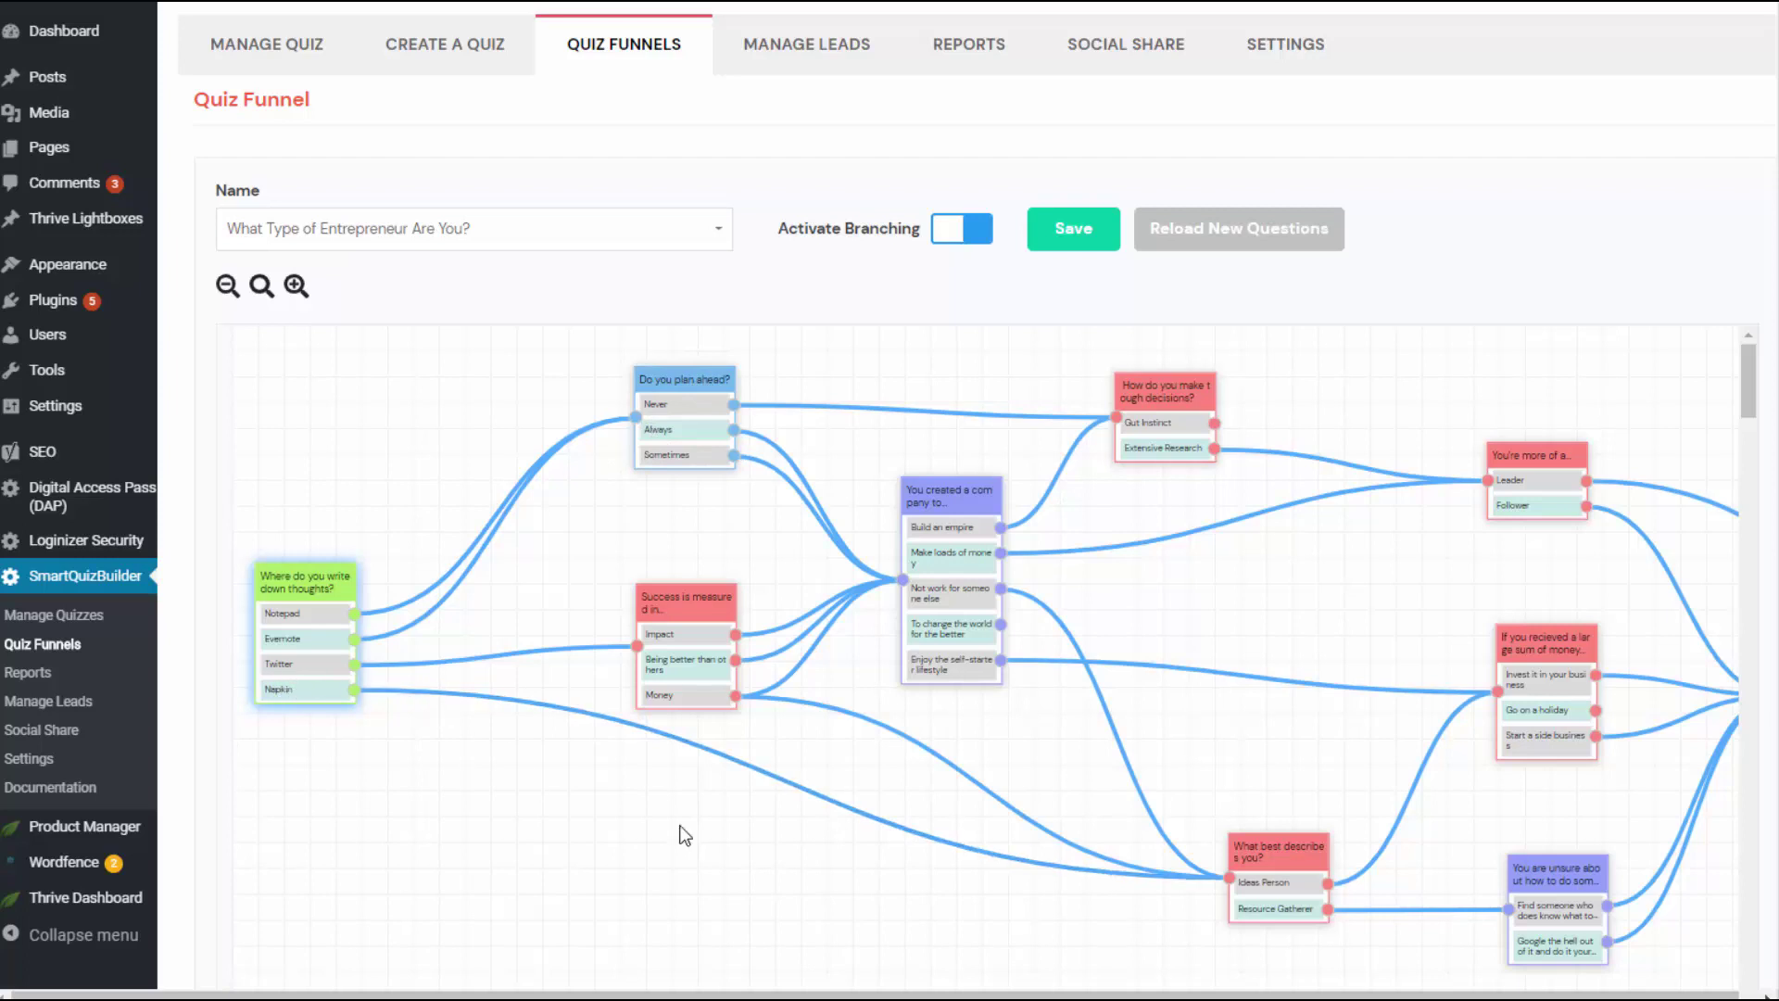
{"action": "left_click_drag", "start_coordinate": [1266, 889], "coordinate": [1040, 913]}
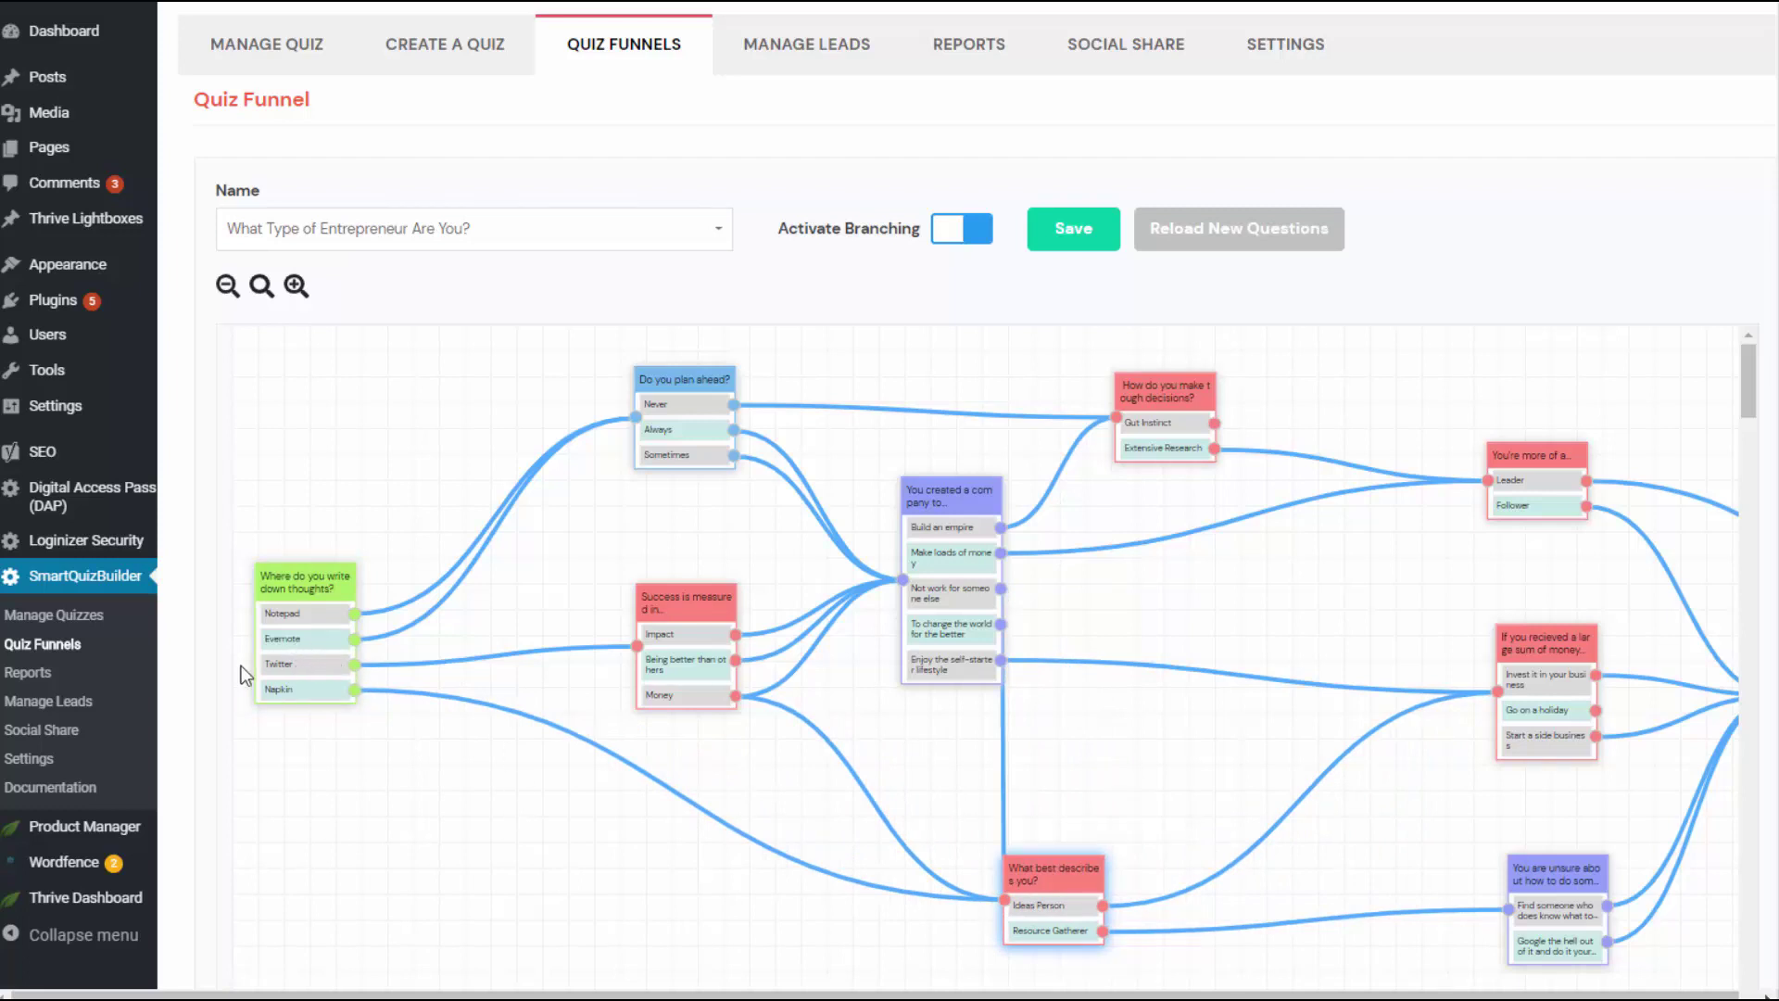
Try to reroute the Notepad answer in the funnel from "Do you plan ahead?" to "Success is measured in..."
{"action": "left_click", "coordinate": [674, 595]}
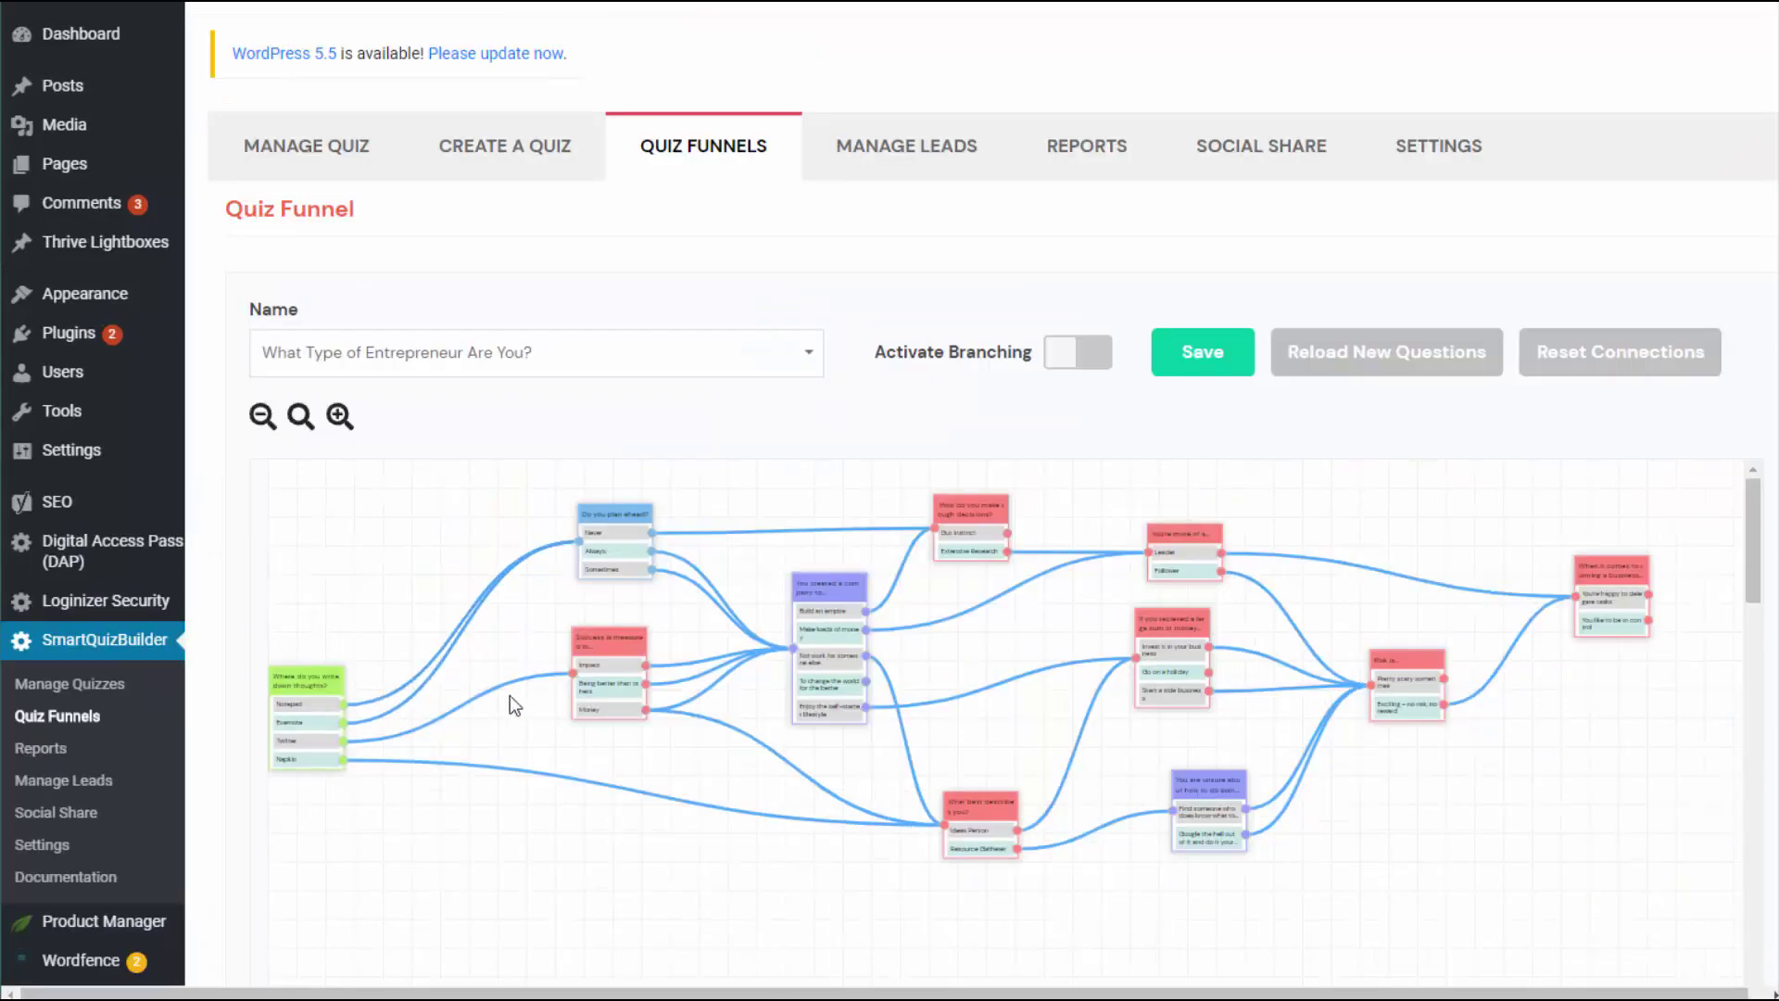
{"action": "left_click", "coordinate": [361, 720]}
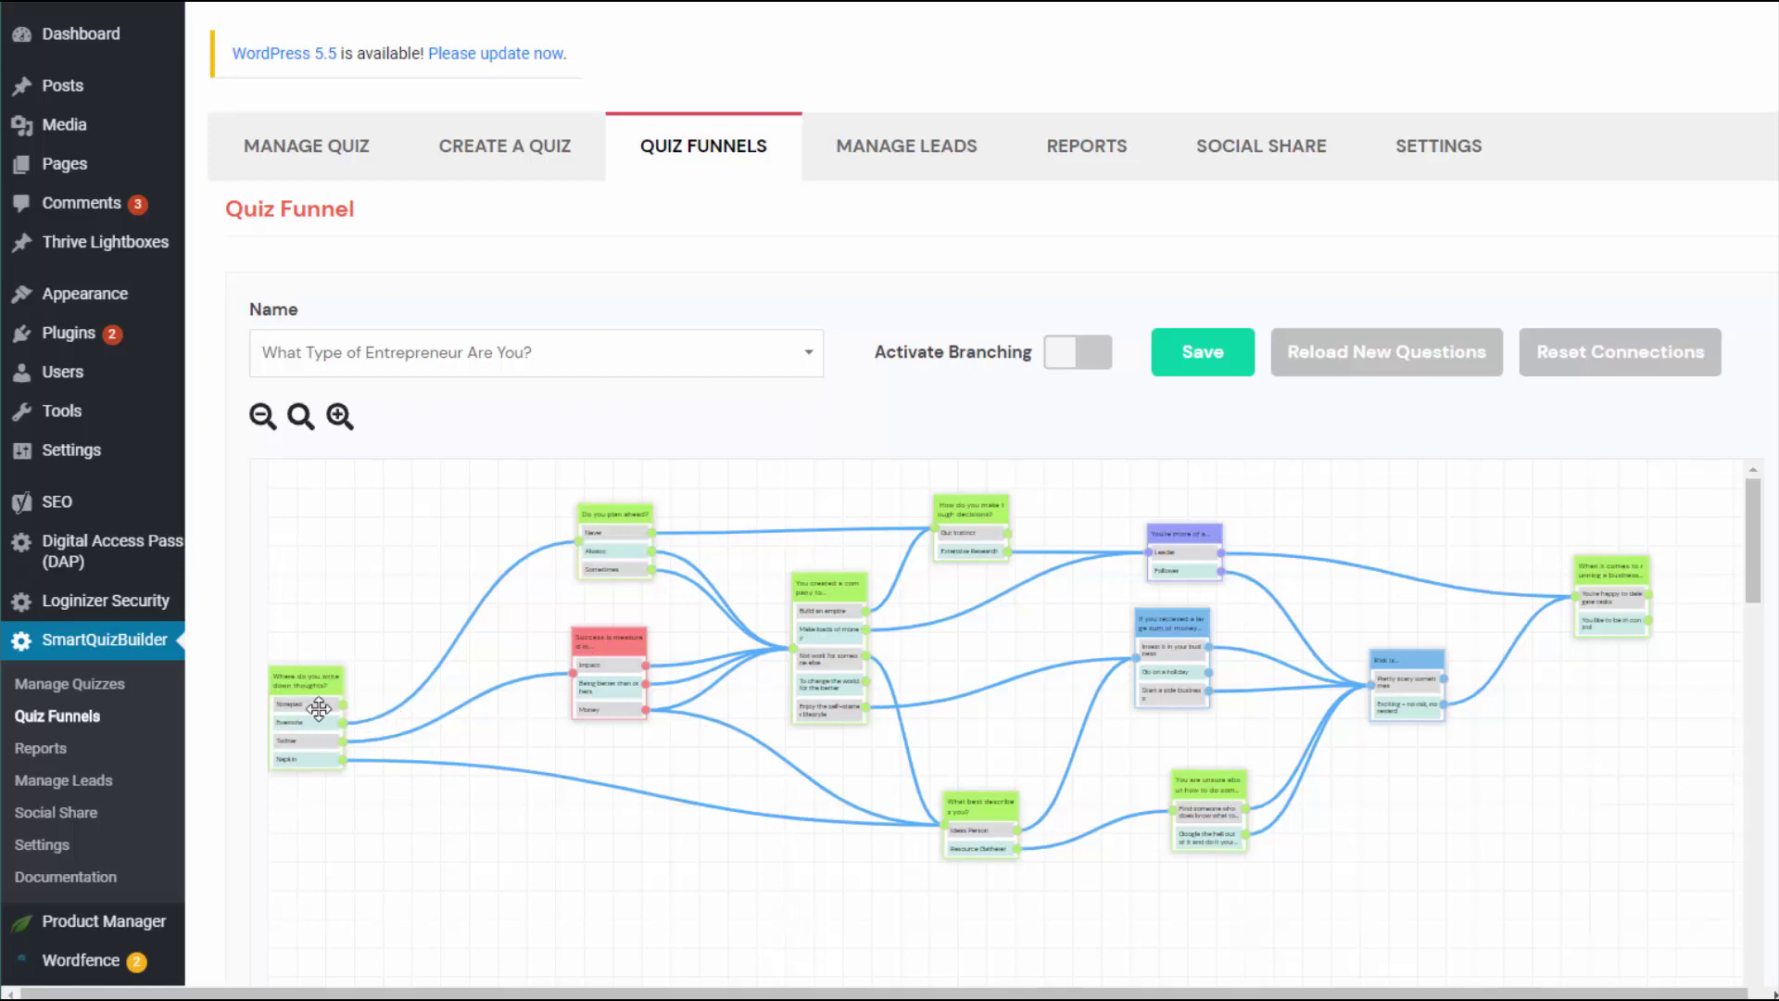
{"action": "left_click_drag", "start_coordinate": [422, 664], "coordinate": [574, 674]}
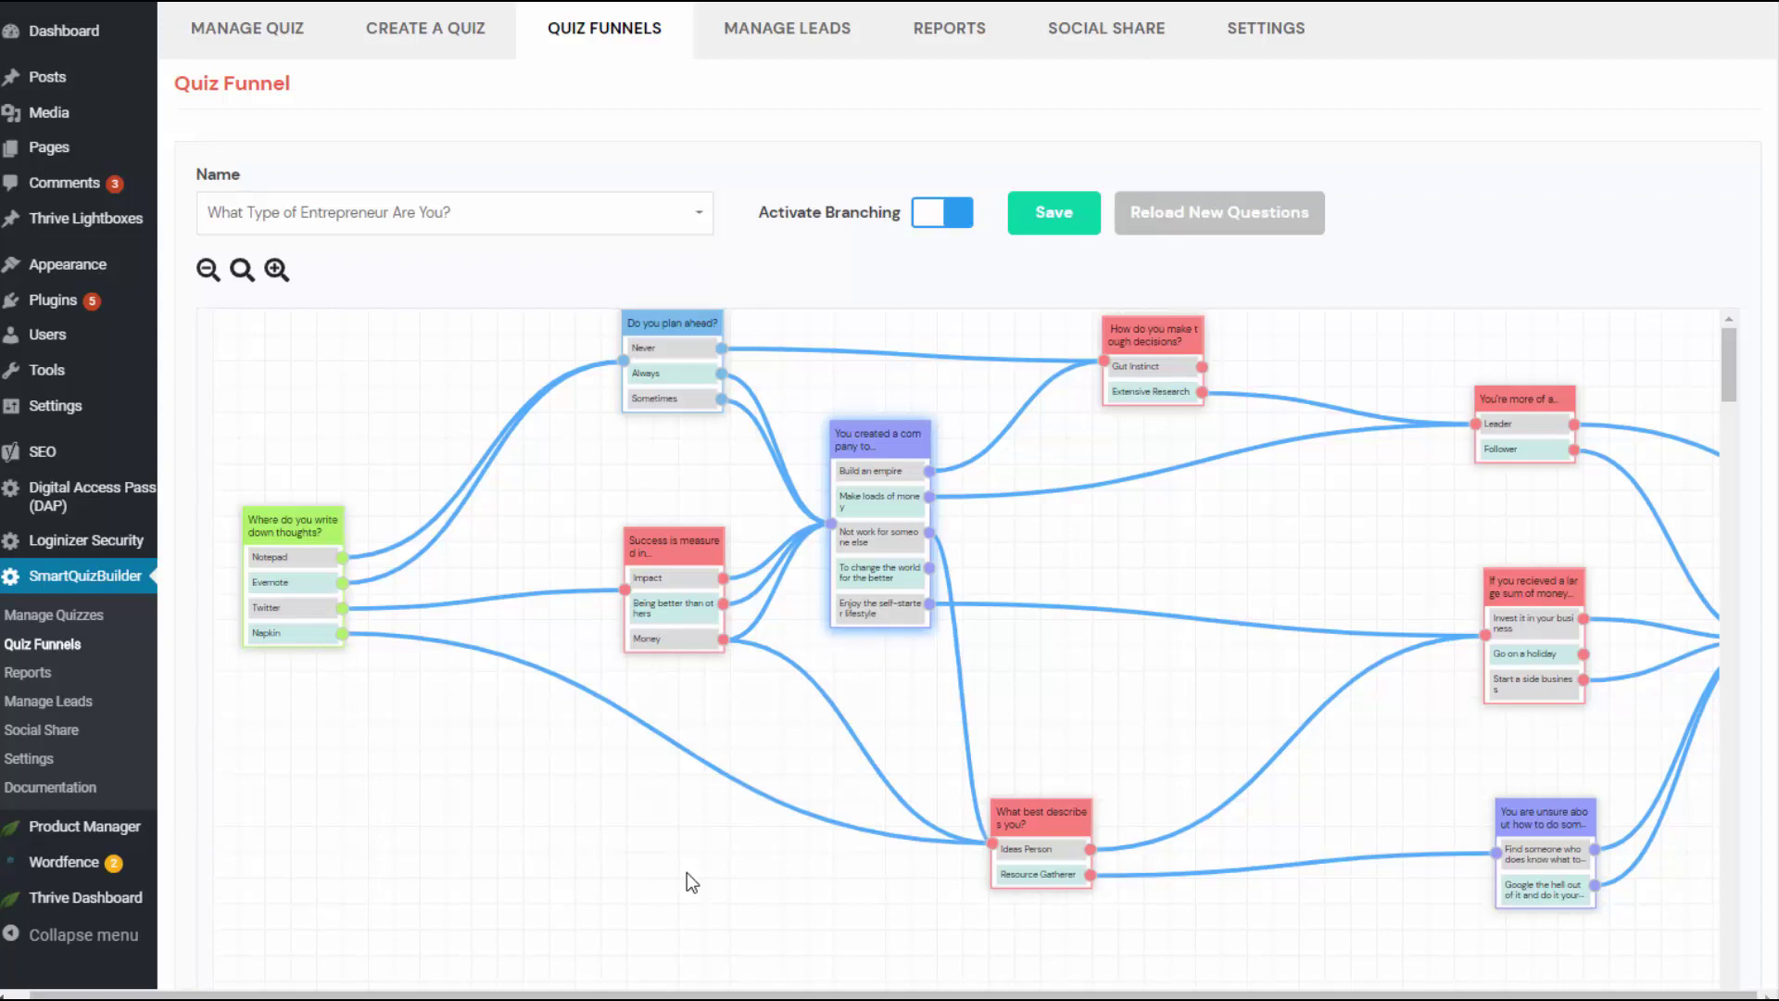
{"action": "scroll", "coordinate": [1091, 594], "scroll_direction": "down", "scroll_amount": 1}
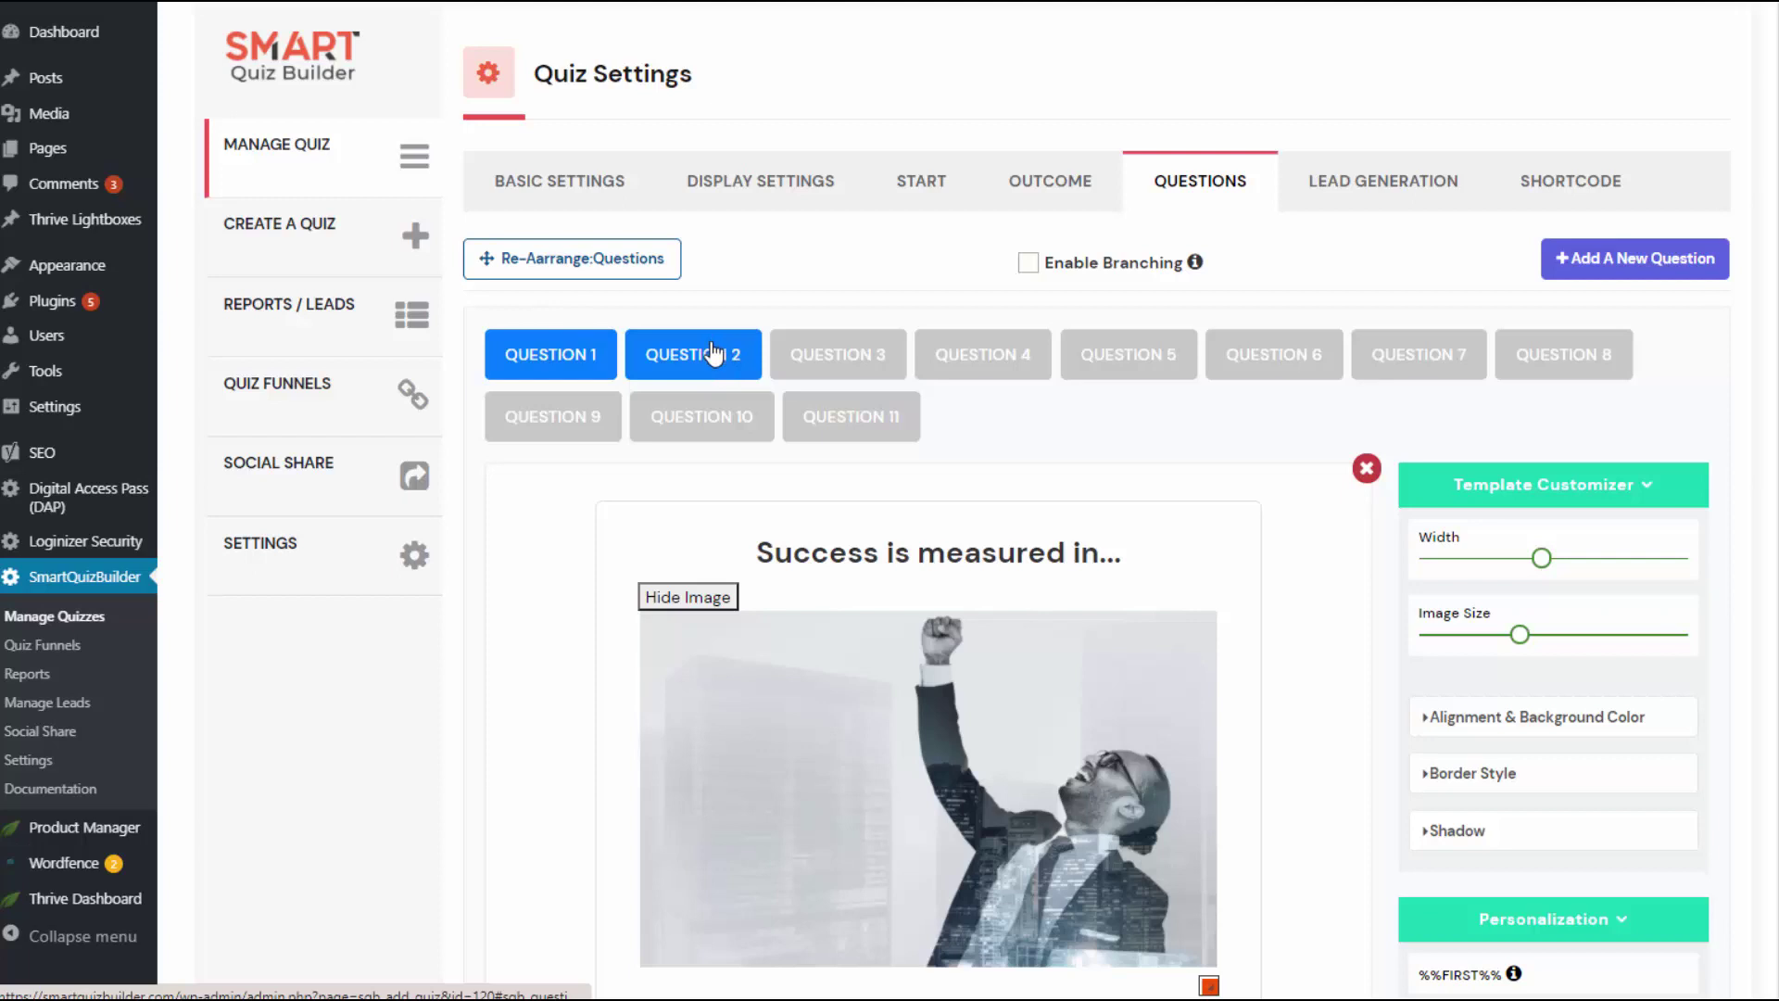
Rearrange the questions so "Success is measured in..." comes directly after "Where do you write down thoughts?", and enable branching
{"action": "left_click", "coordinate": [584, 263]}
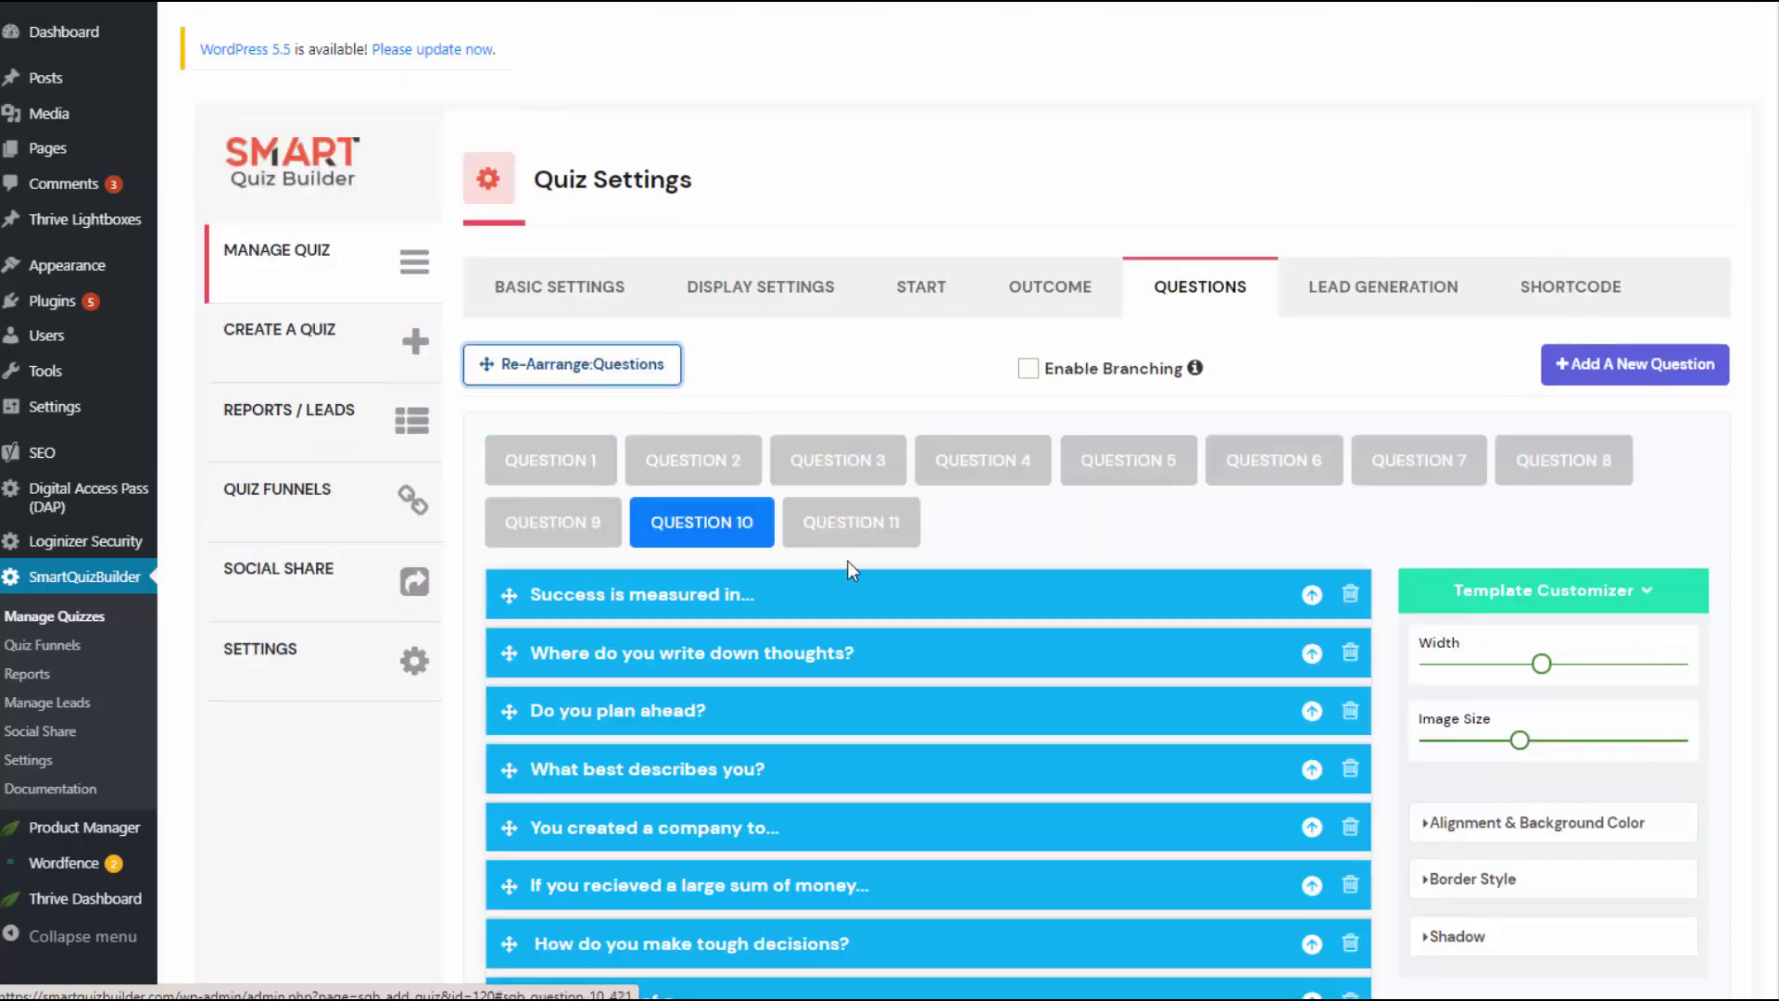
{"action": "left_click_drag", "start_coordinate": [508, 594], "coordinate": [500, 681]}
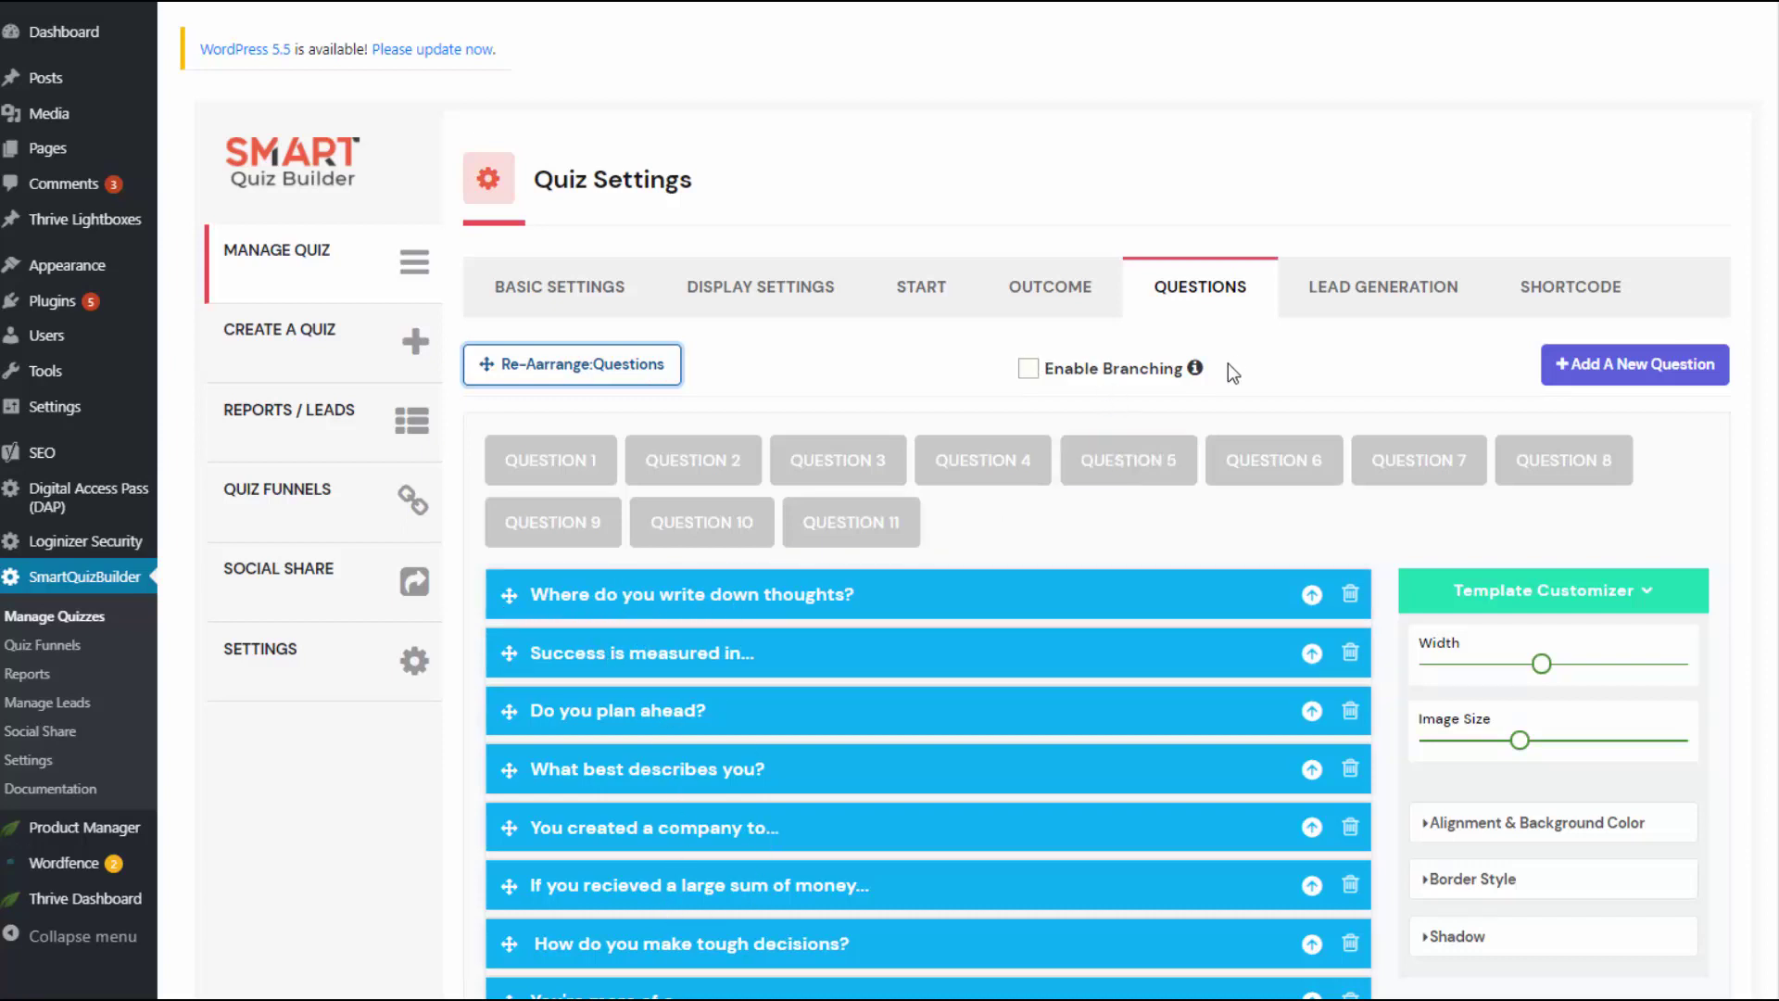
{"action": "left_click", "coordinate": [1028, 369]}
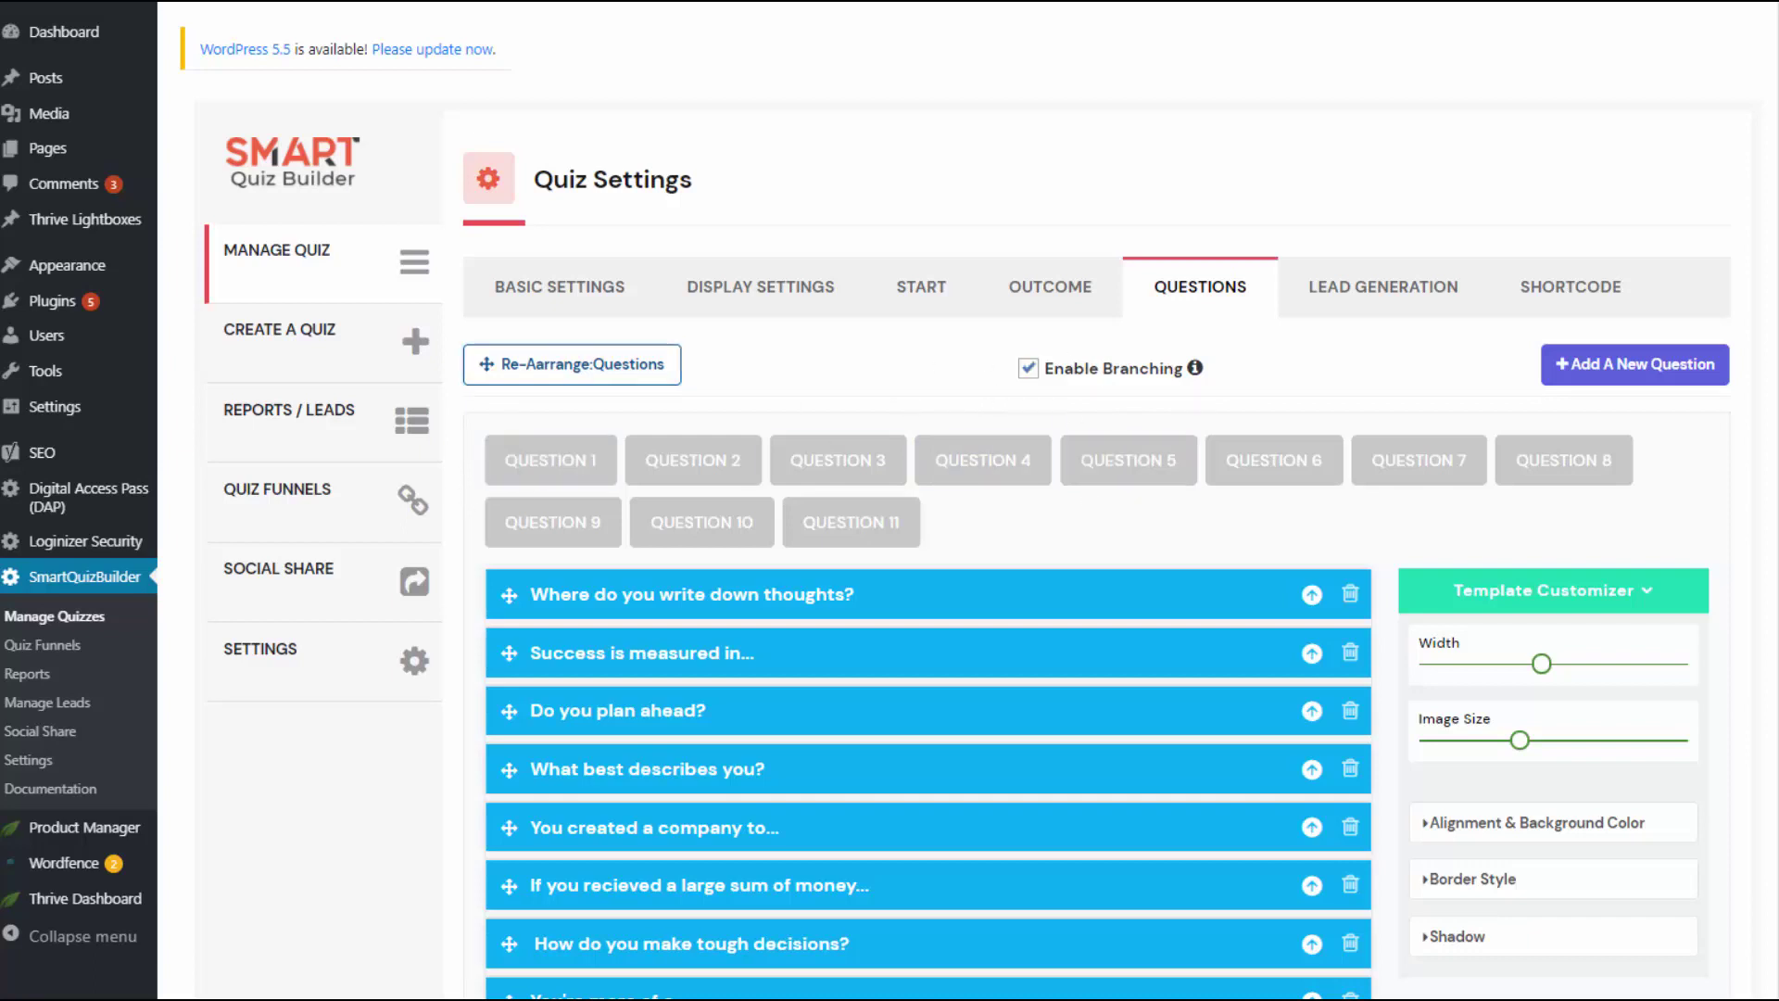